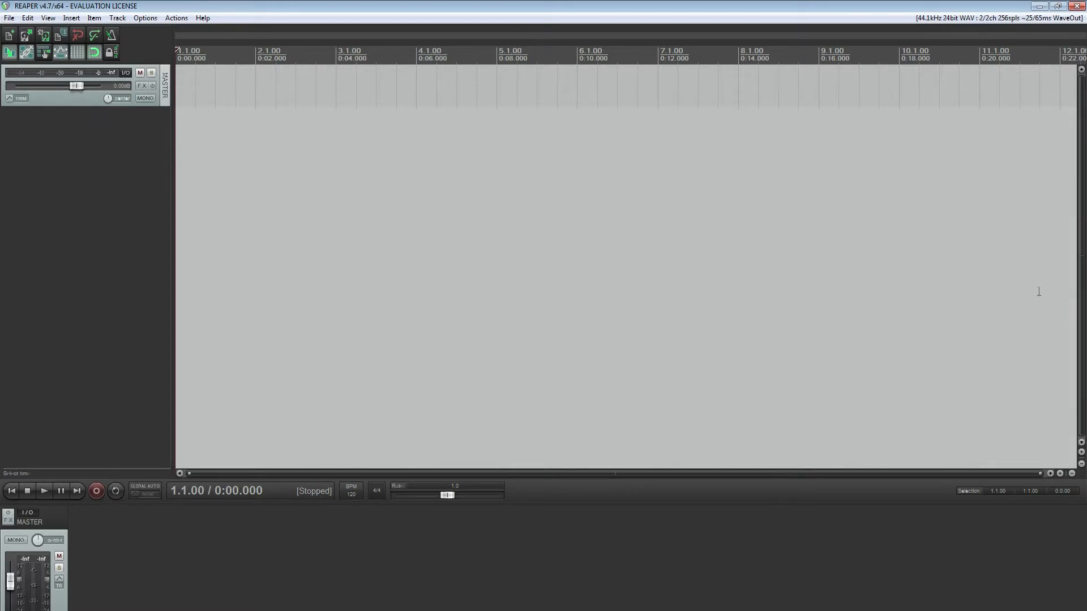
scroll(589, 178, down, 5)
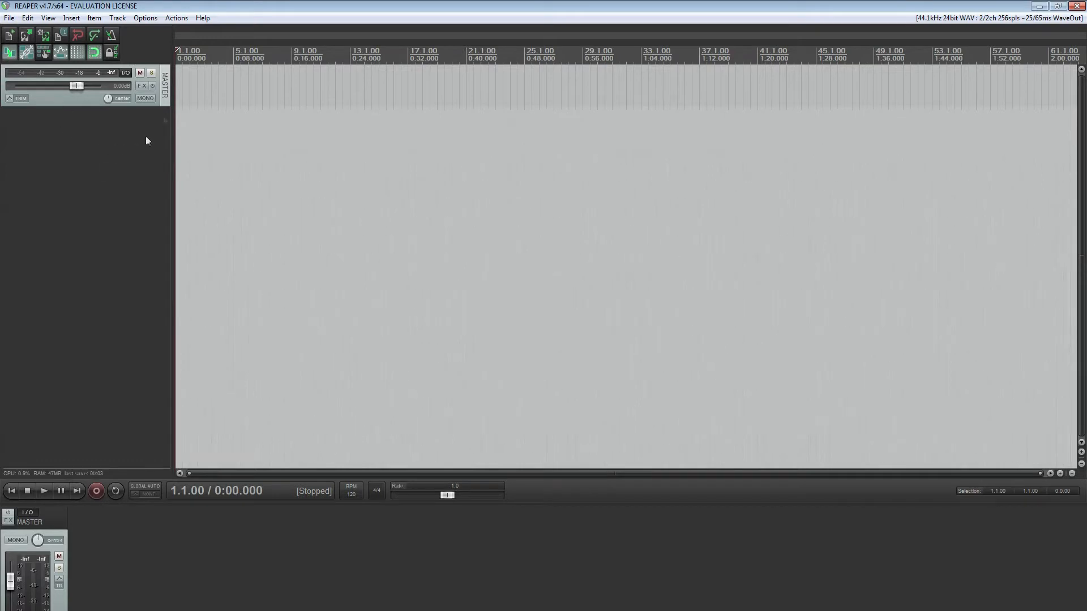
click(164, 82)
click(127, 158)
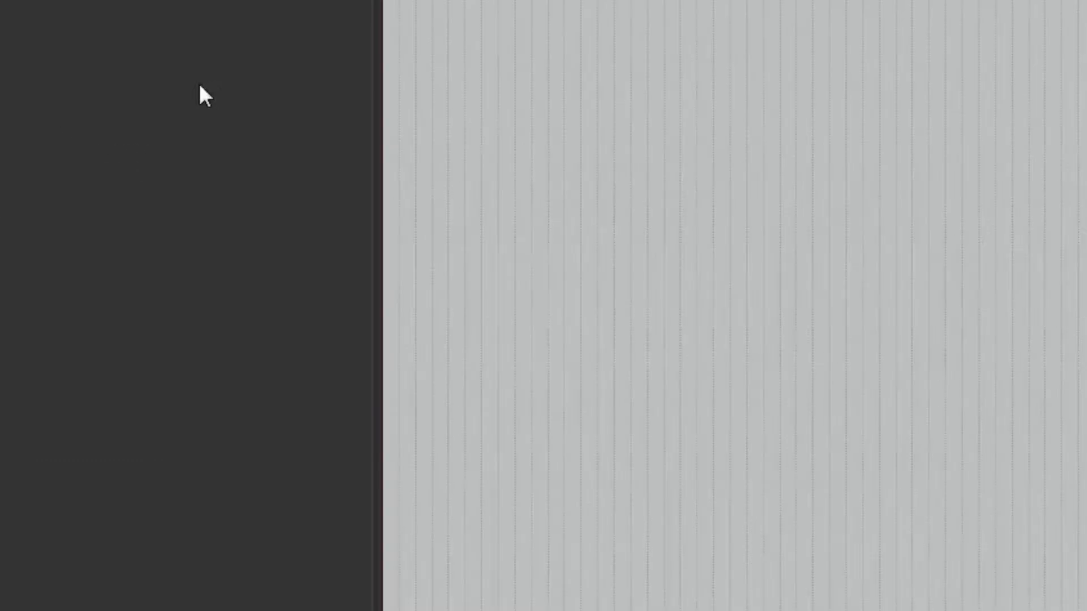
right_click(126, 158)
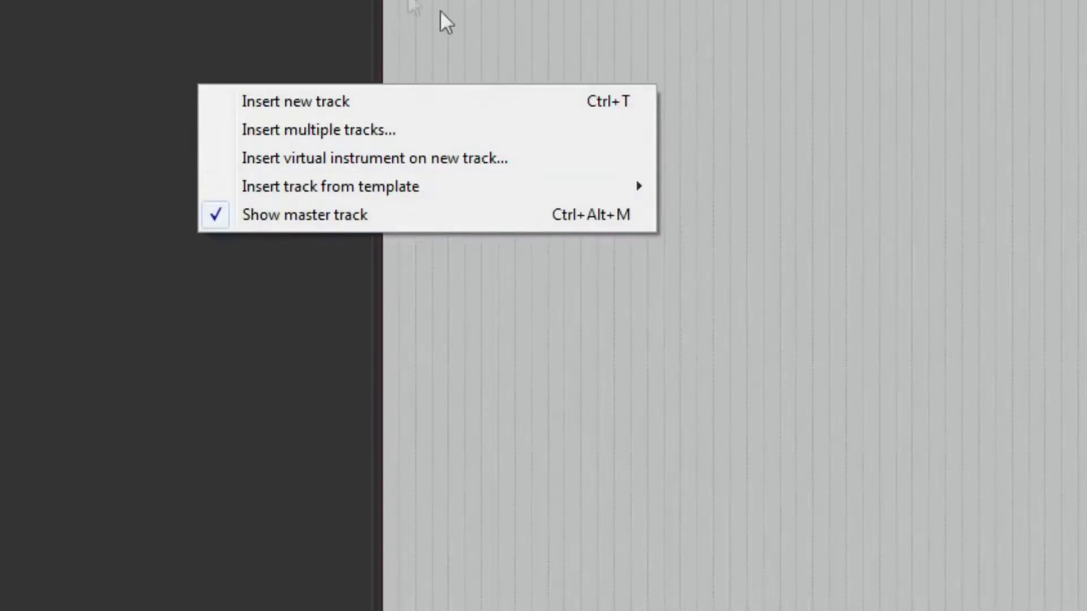
click(297, 222)
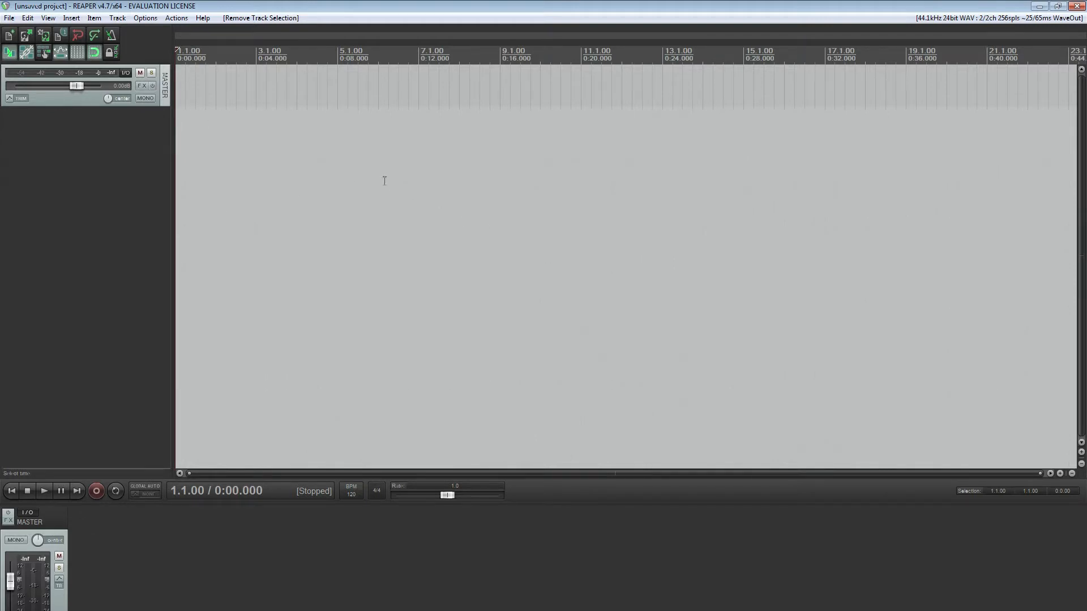
Insert Superior Drummer 2 (x86) (32 out) as a virtual instrument on a new track, declining the additional routing tracks
right_click(82, 180)
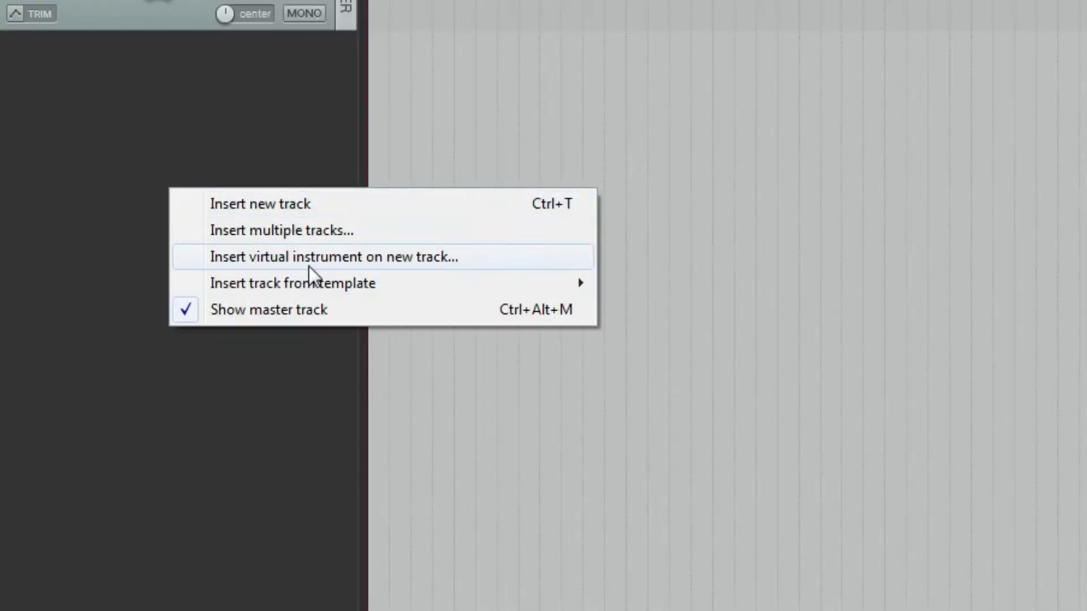
click(308, 264)
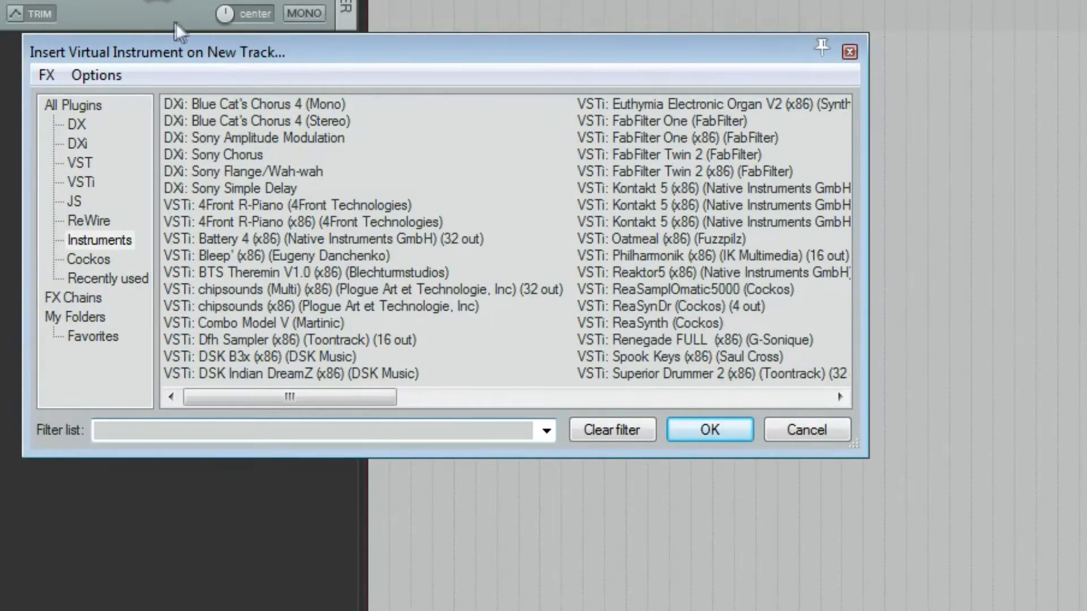
drag(337, 396, 454, 391)
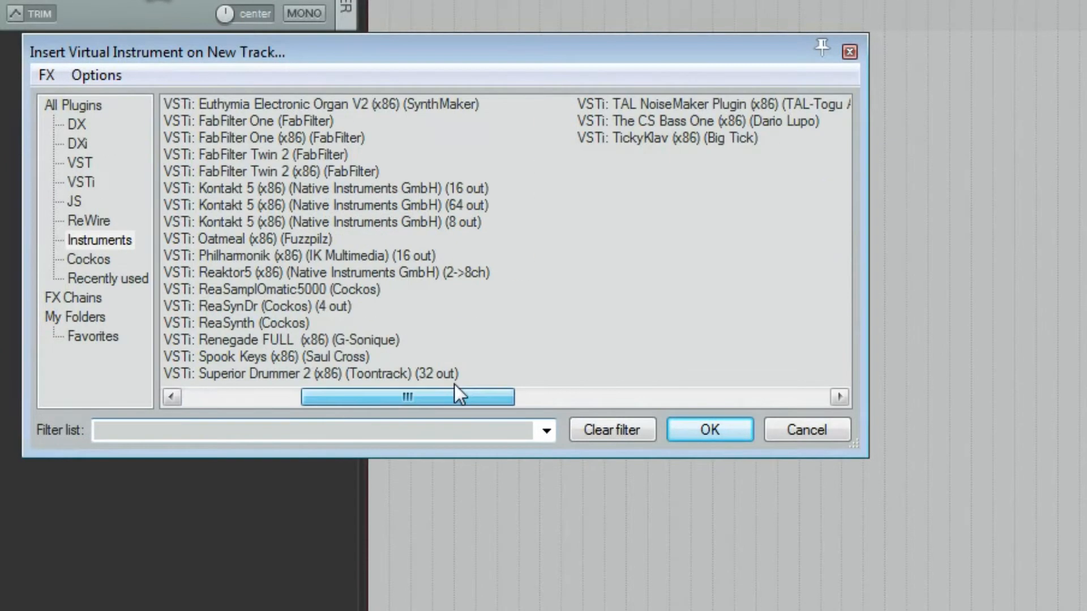
click(234, 374)
click(718, 430)
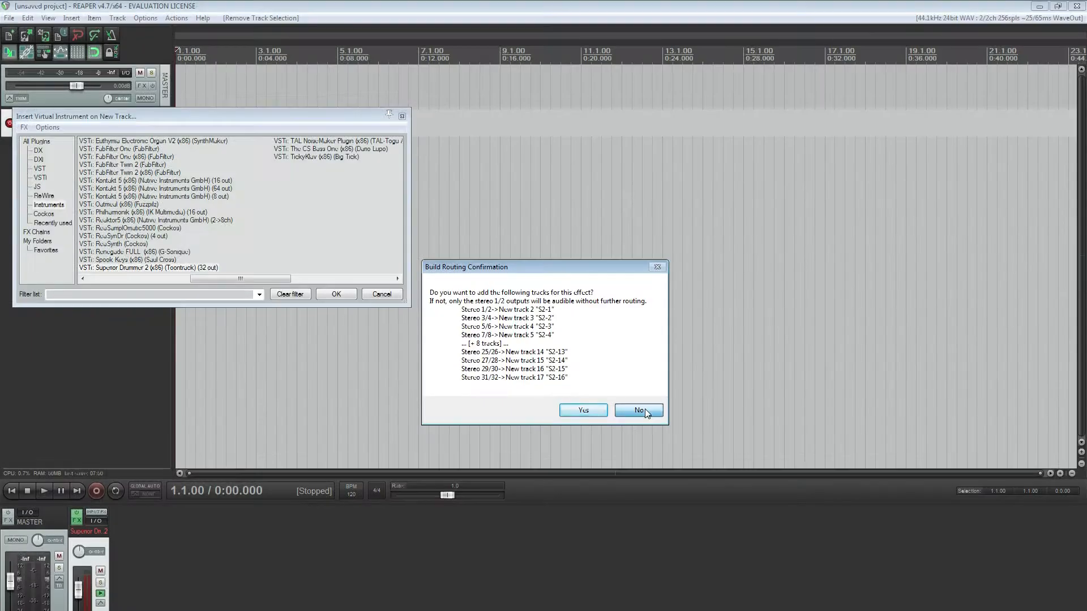
click(644, 409)
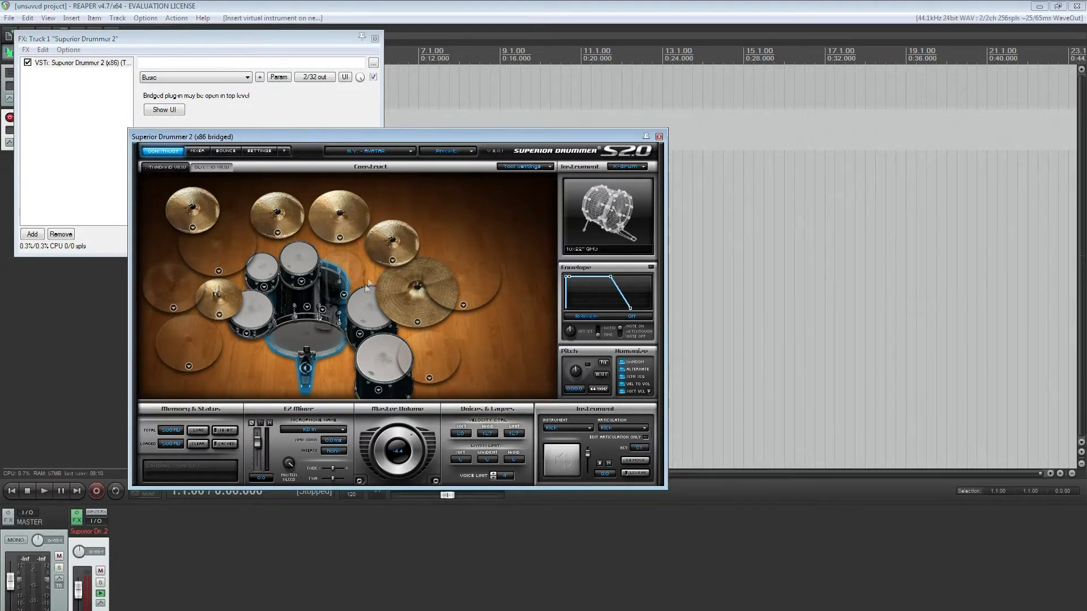
Audition the snare drum in the Superior Drummer kit view
drag(62, 36, 58, 38)
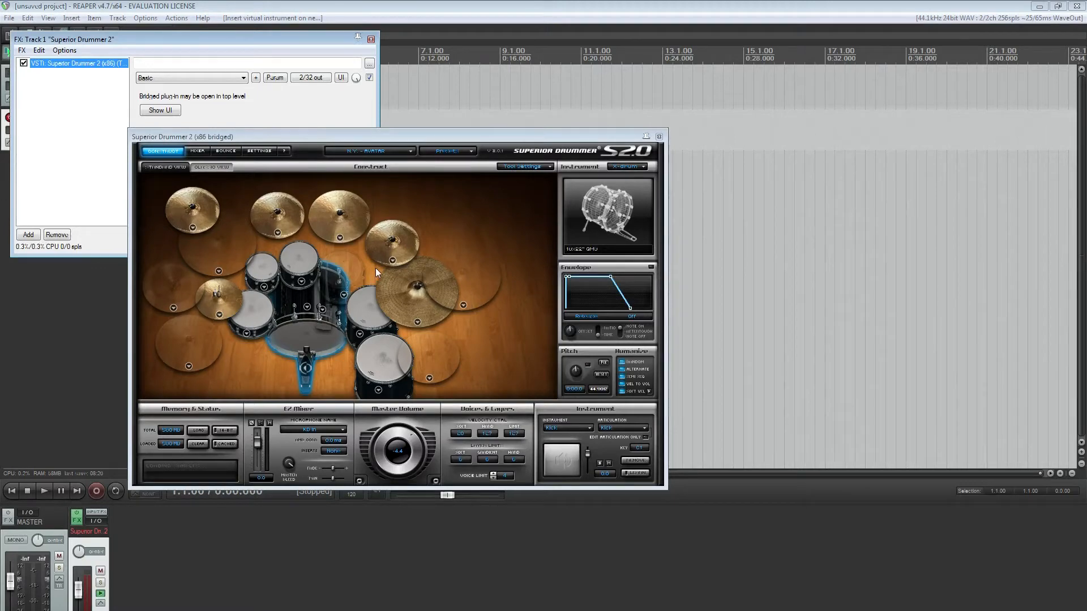
click(262, 316)
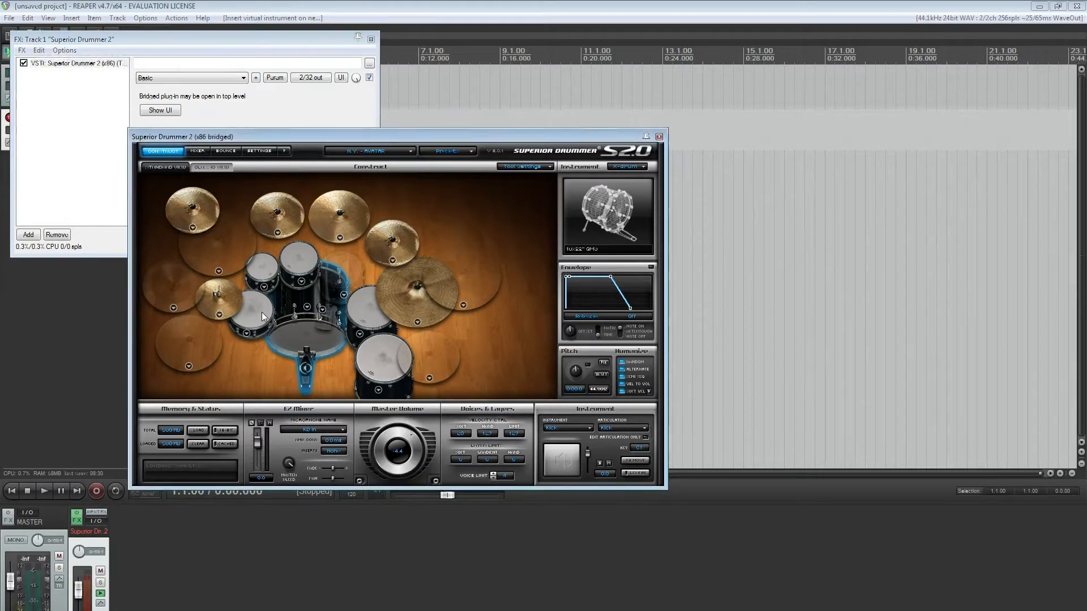
click(261, 312)
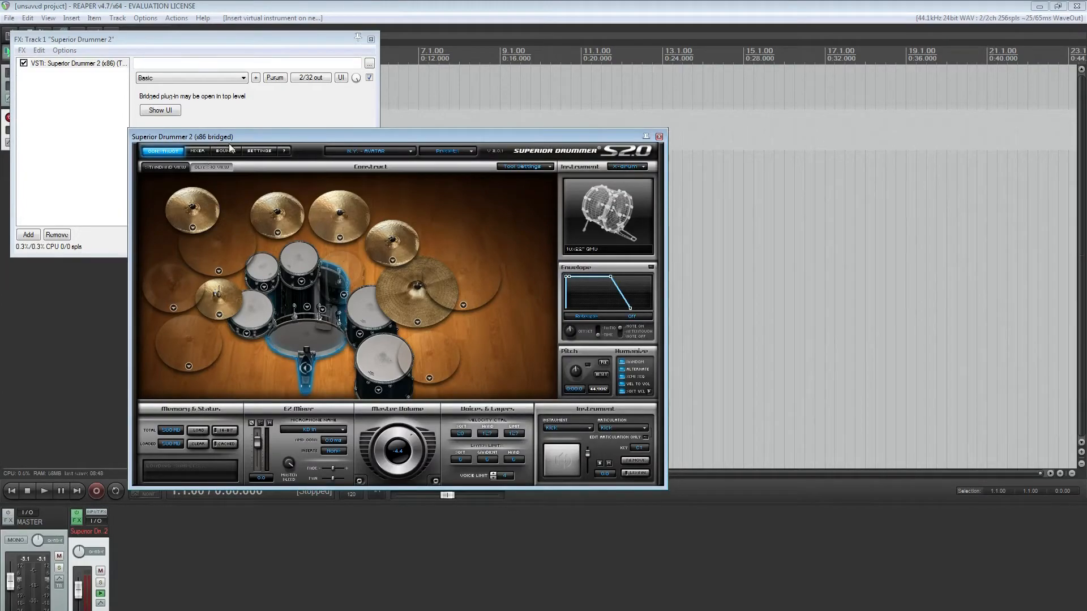
Arrange the Superior Drummer 2 and track FX windows side by side so the new track's controls are uncovered
drag(229, 142, 483, 138)
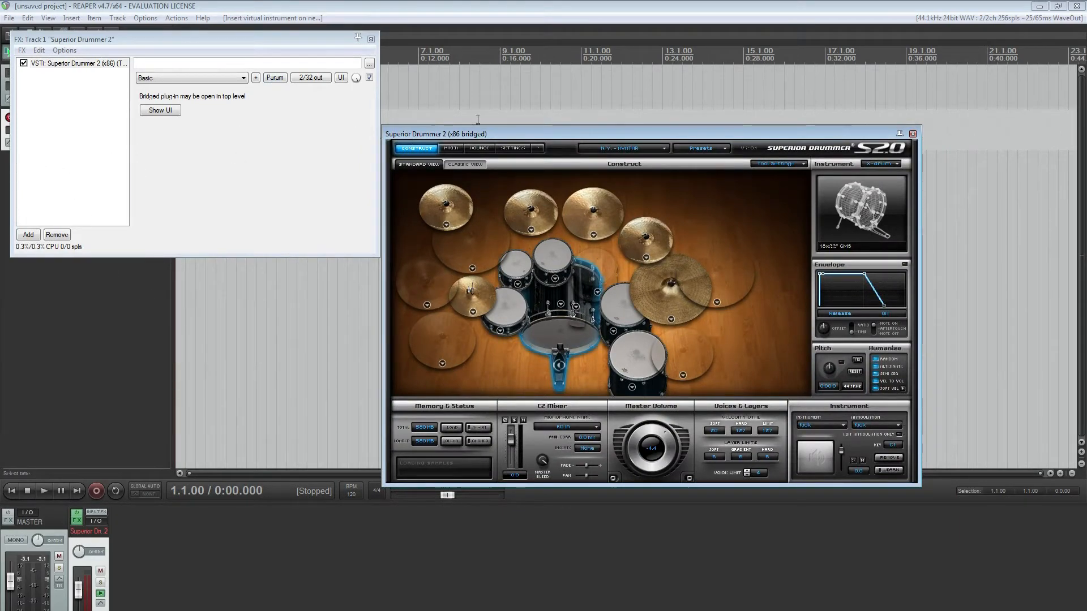
drag(299, 37, 287, 166)
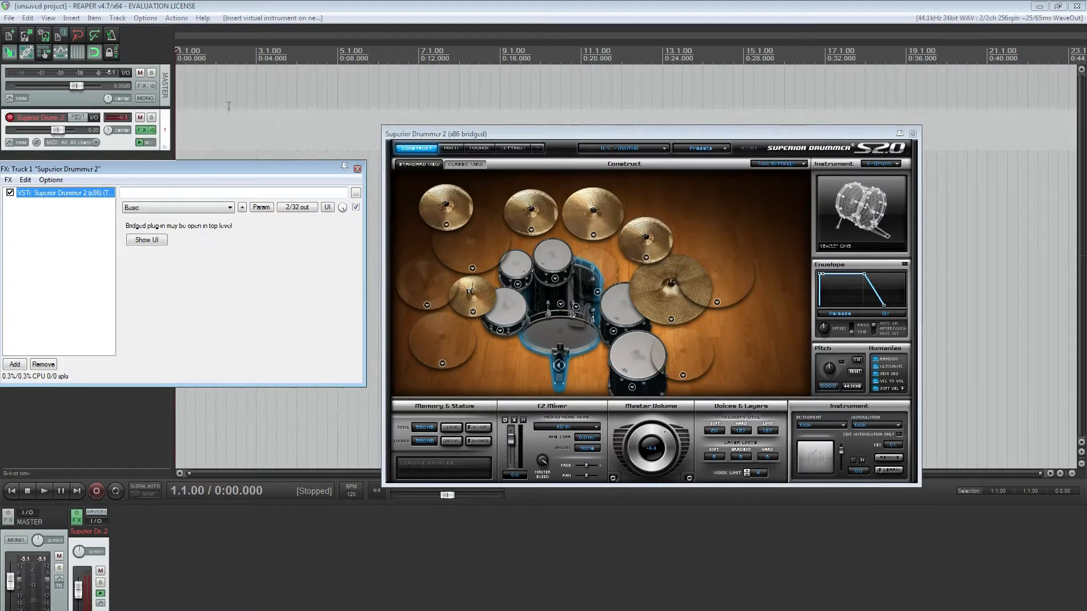
scroll(201, 94, up, 2)
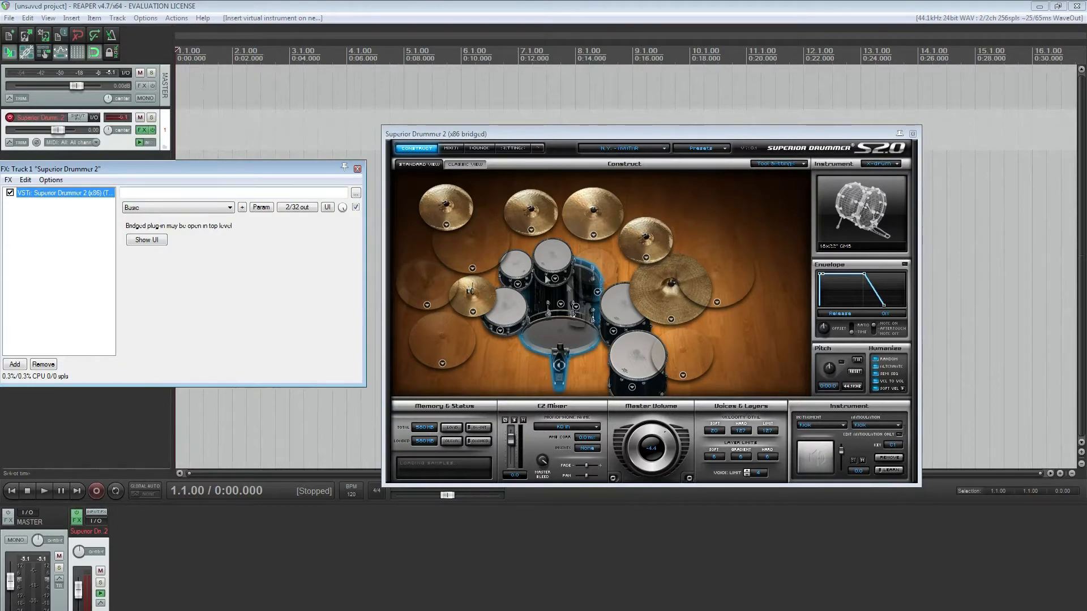
Disarm recording on the Superior Drummer 2 track and audition the snare and kick drums
click(507, 314)
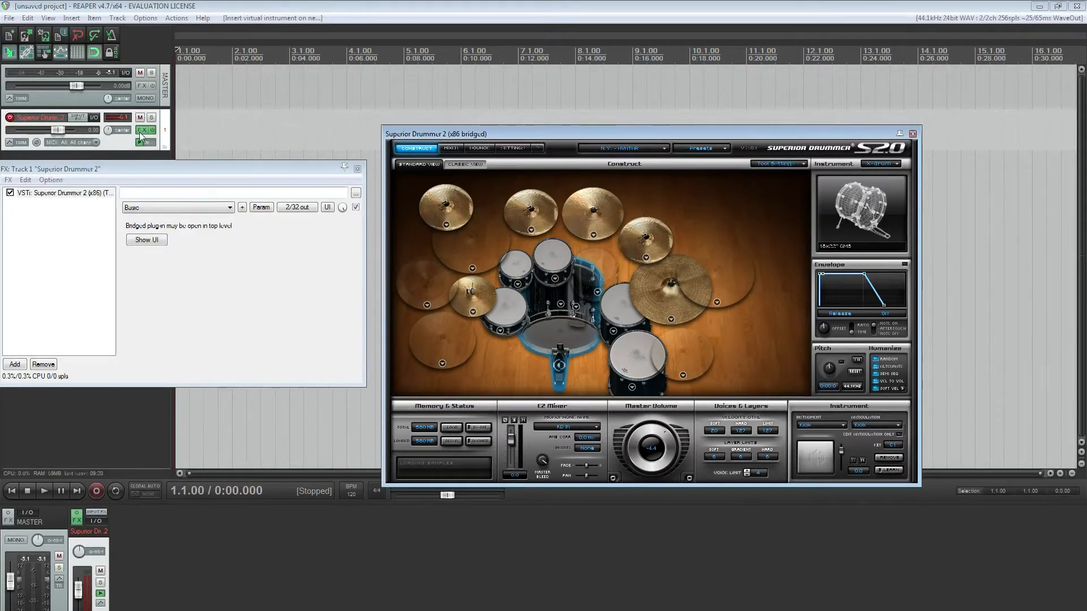
click(10, 118)
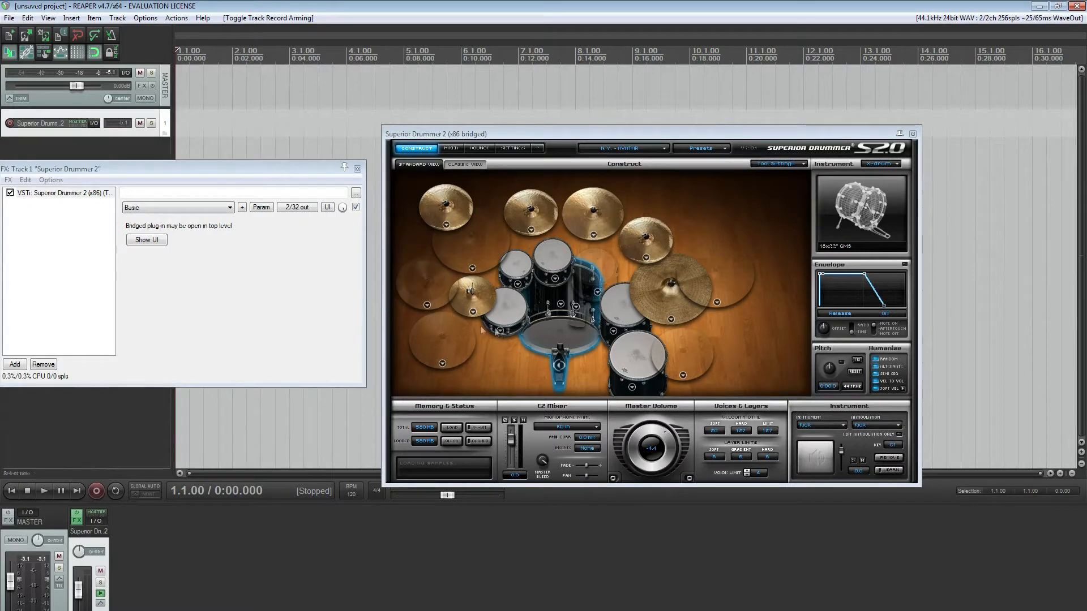
click(547, 337)
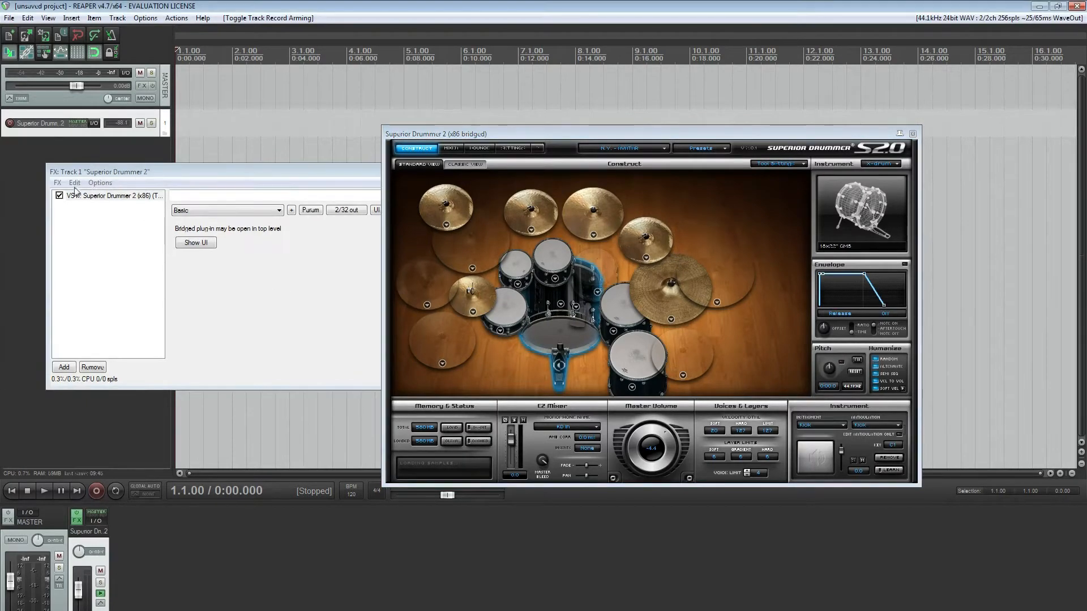
Build multichannel routing for the Superior Drummer 2 output, accepting the new tracks S2-1 to S2-16, and switch the plug-in to its mixer view
drag(103, 170, 109, 142)
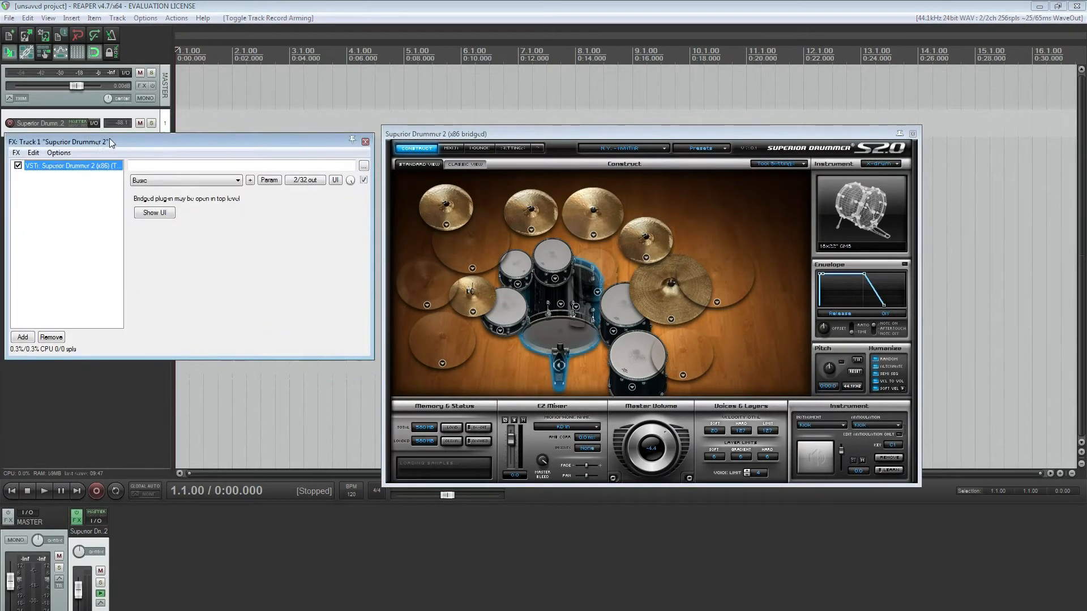
click(17, 153)
mouse_move(32, 151)
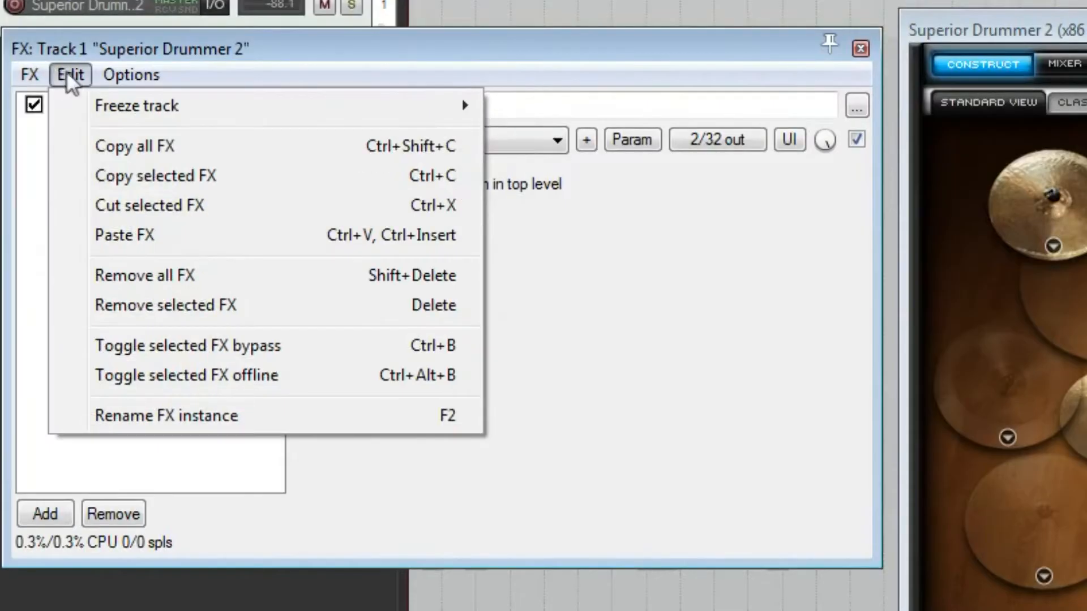
mouse_move(141, 78)
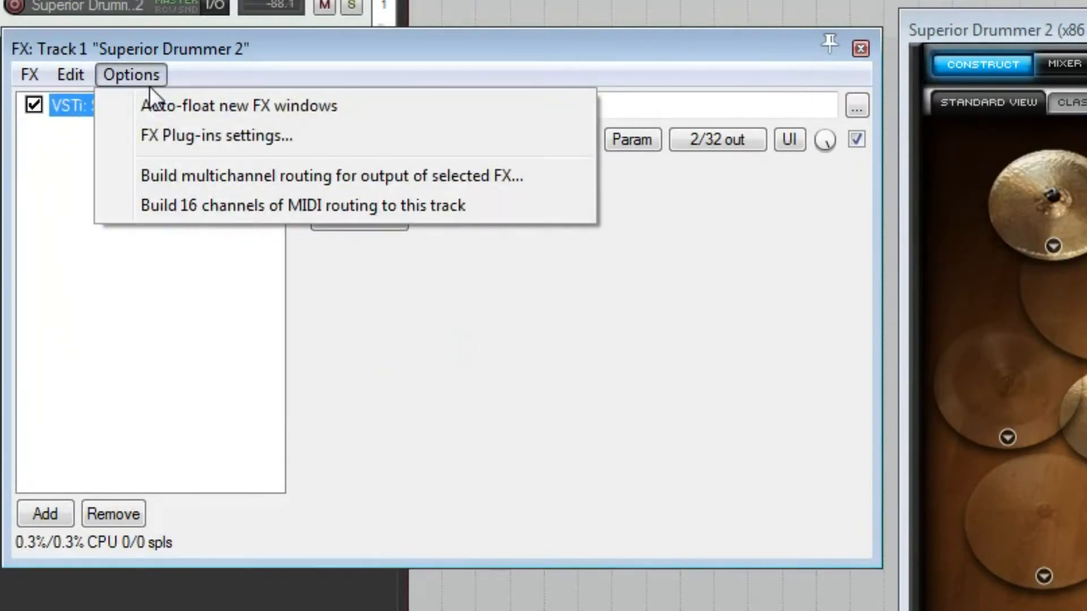
click(188, 183)
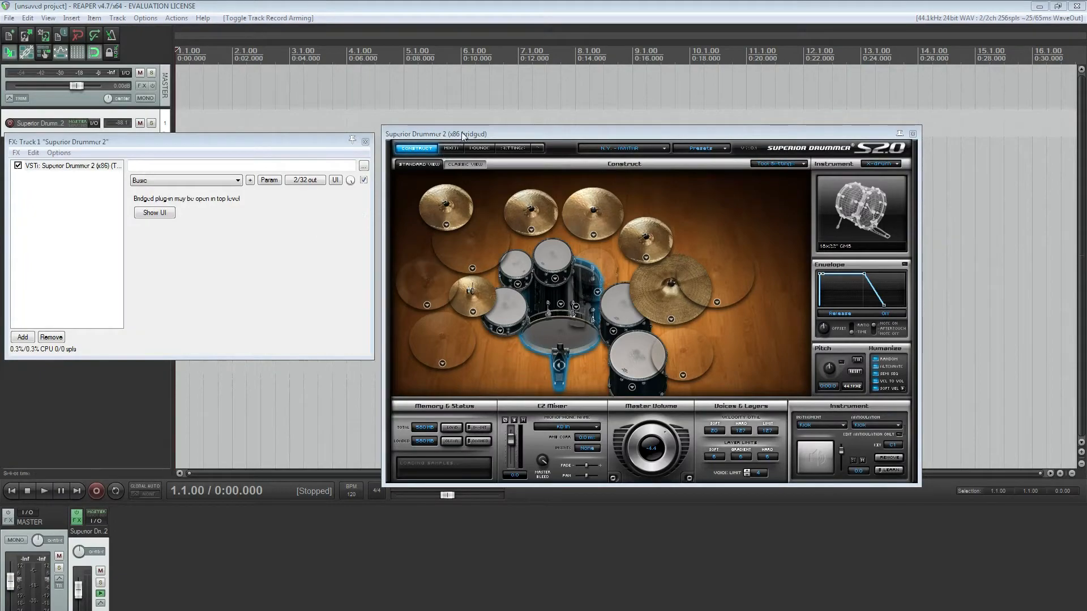
drag(462, 136, 518, 144)
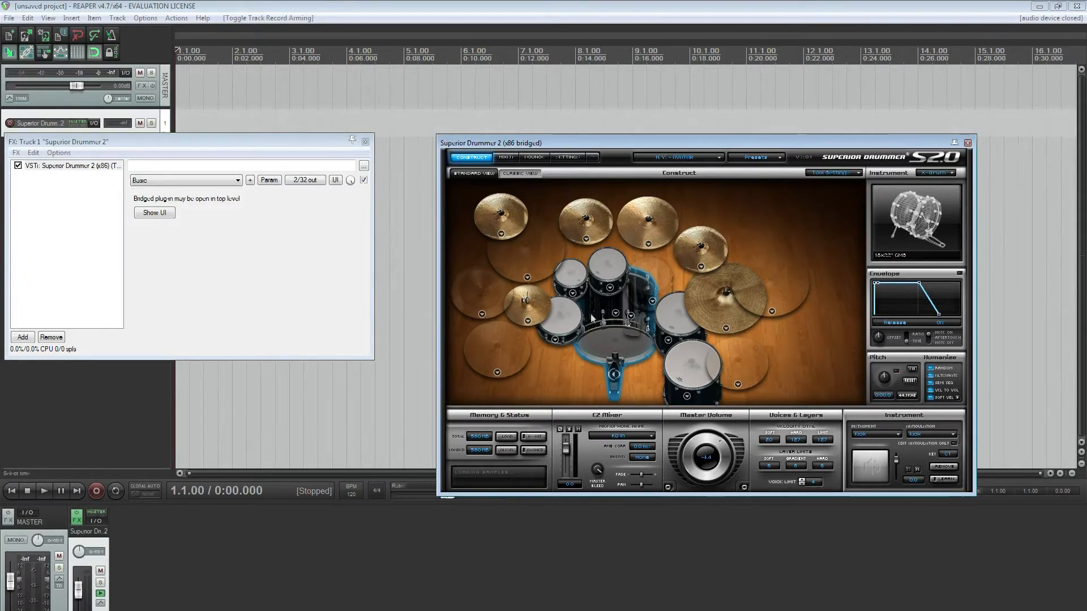
click(504, 157)
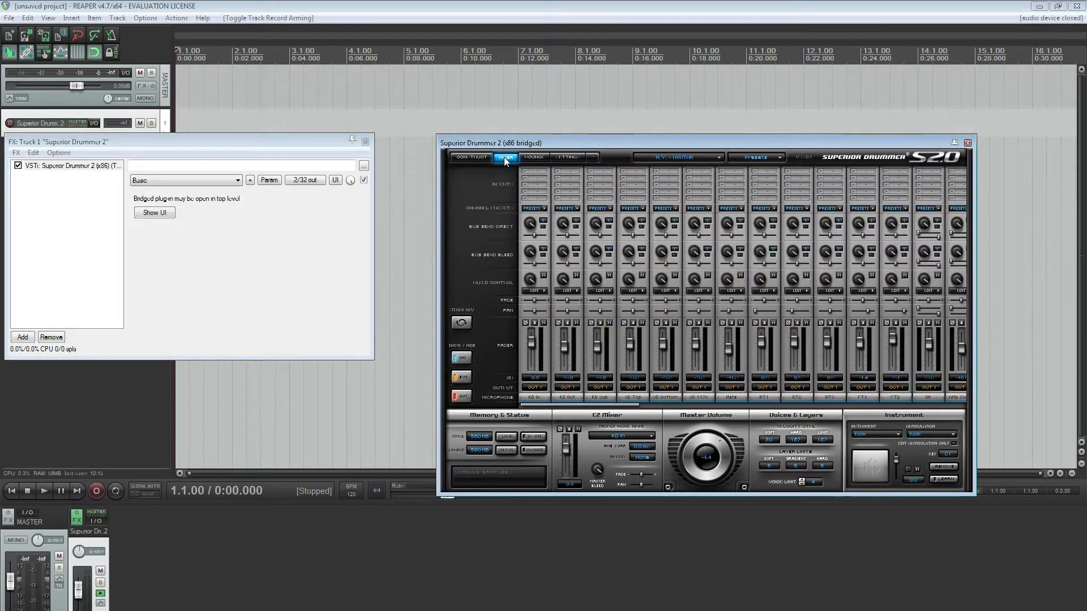
drag(546, 142, 632, 150)
drag(520, 265, 326, 255)
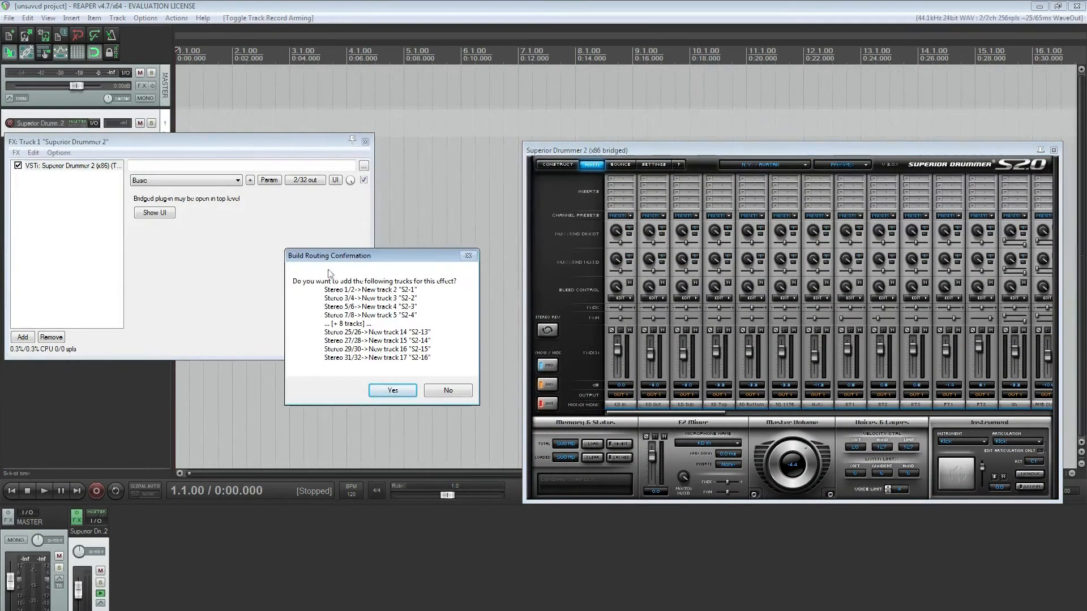
click(393, 391)
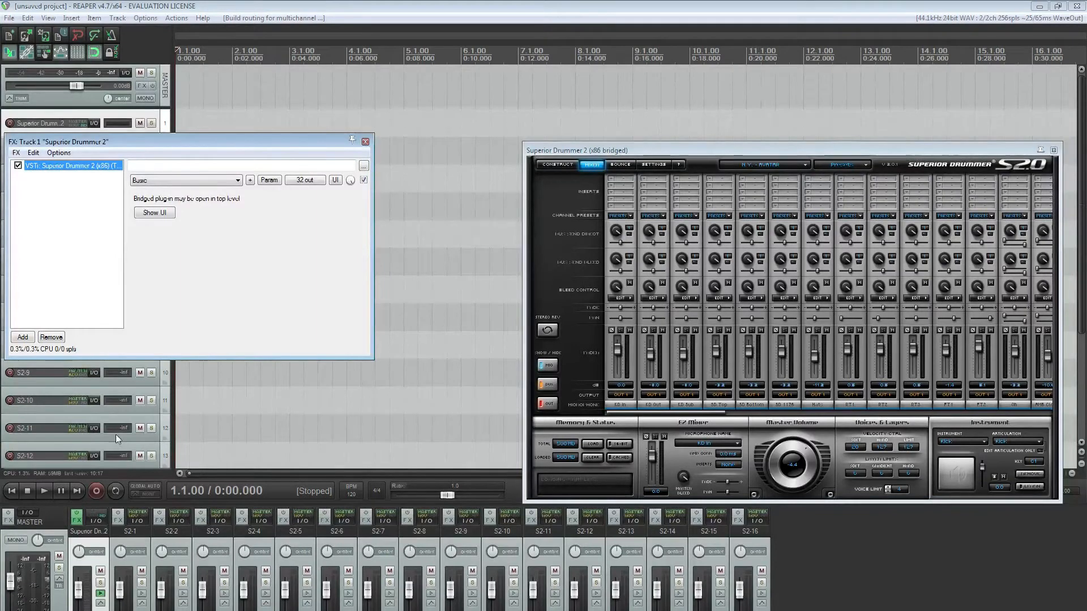
Look across the plug-in mixer's Out channels with the bus and mic channels hidden, and bring the hidden channels back
click(545, 385)
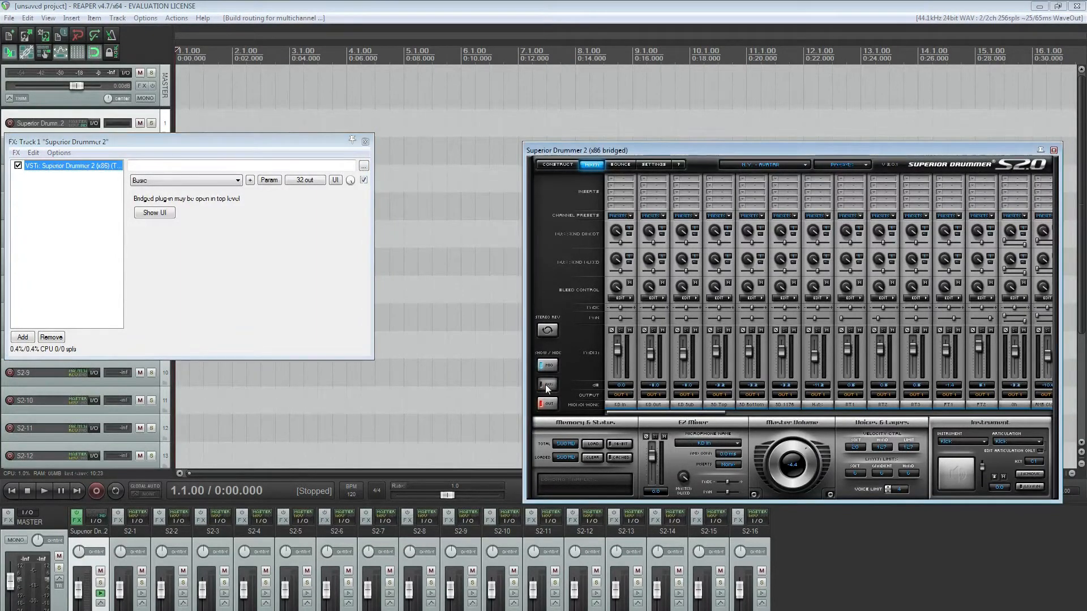
click(547, 365)
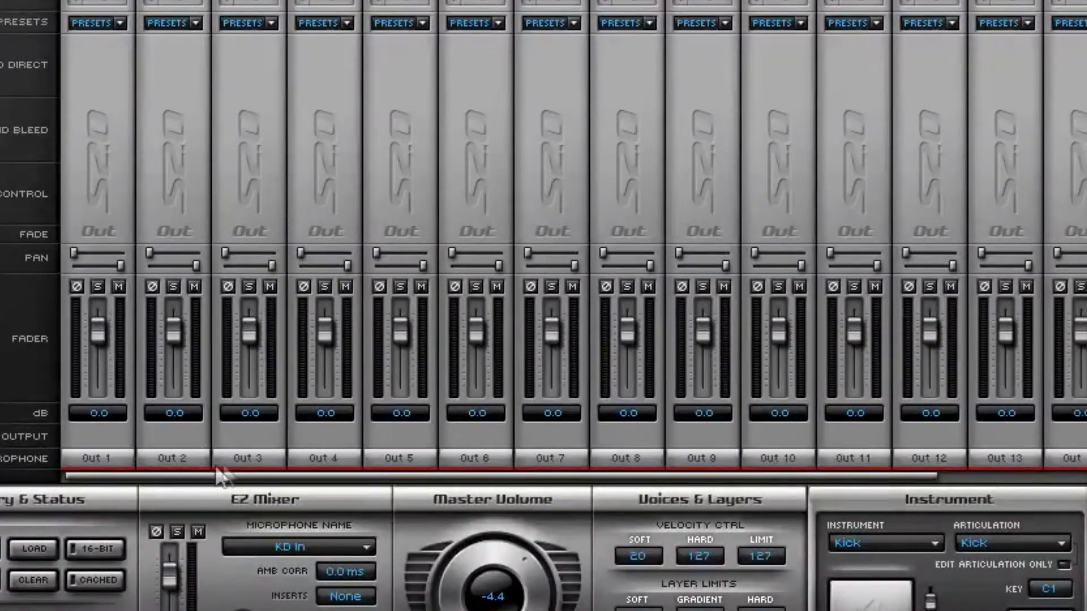
drag(632, 476, 827, 474)
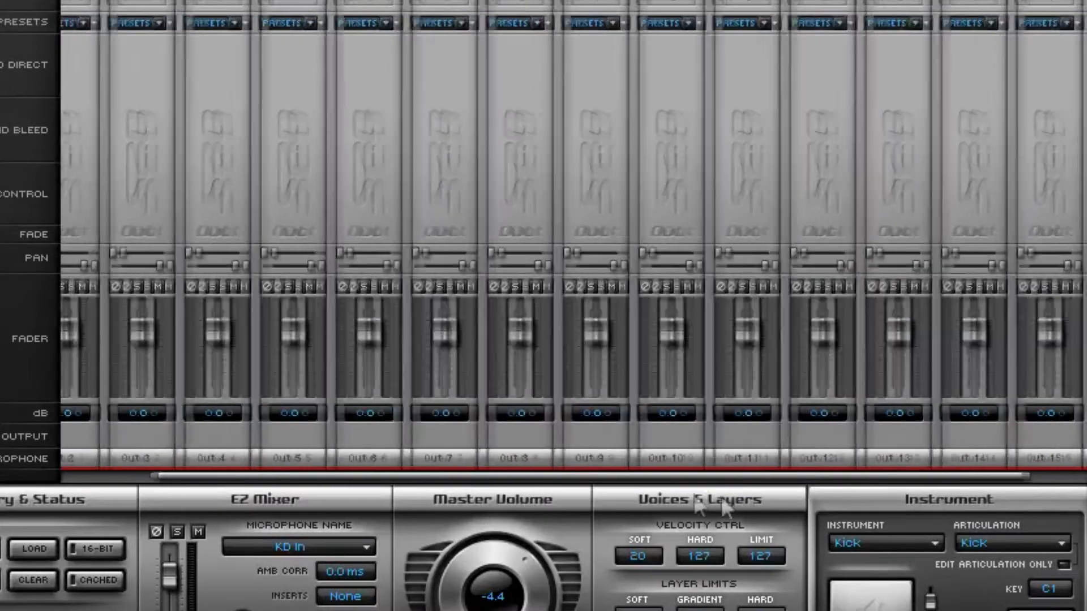
drag(723, 497, 552, 491)
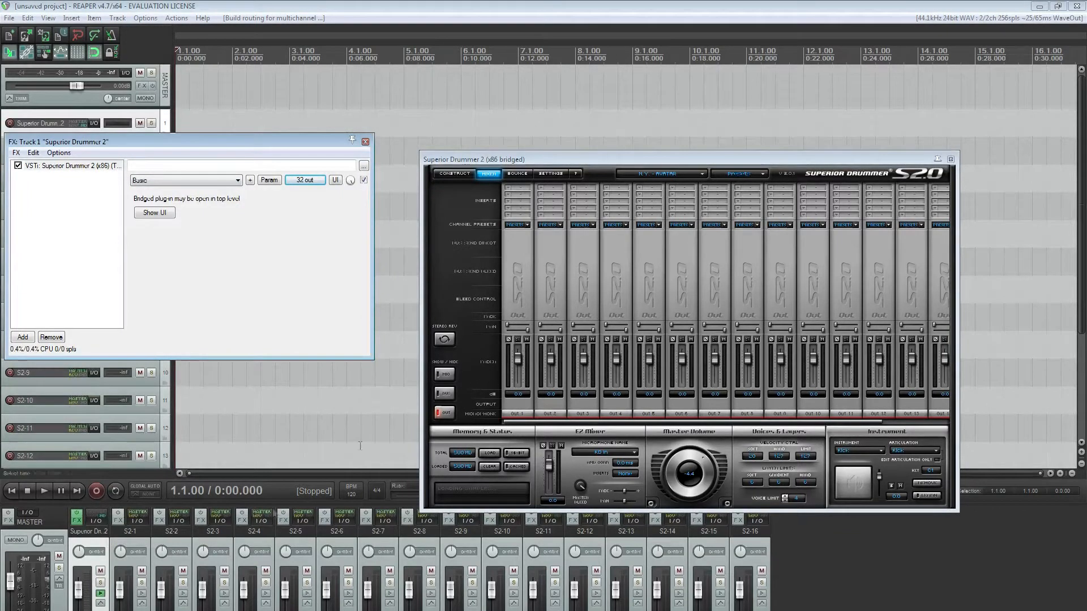
click(444, 394)
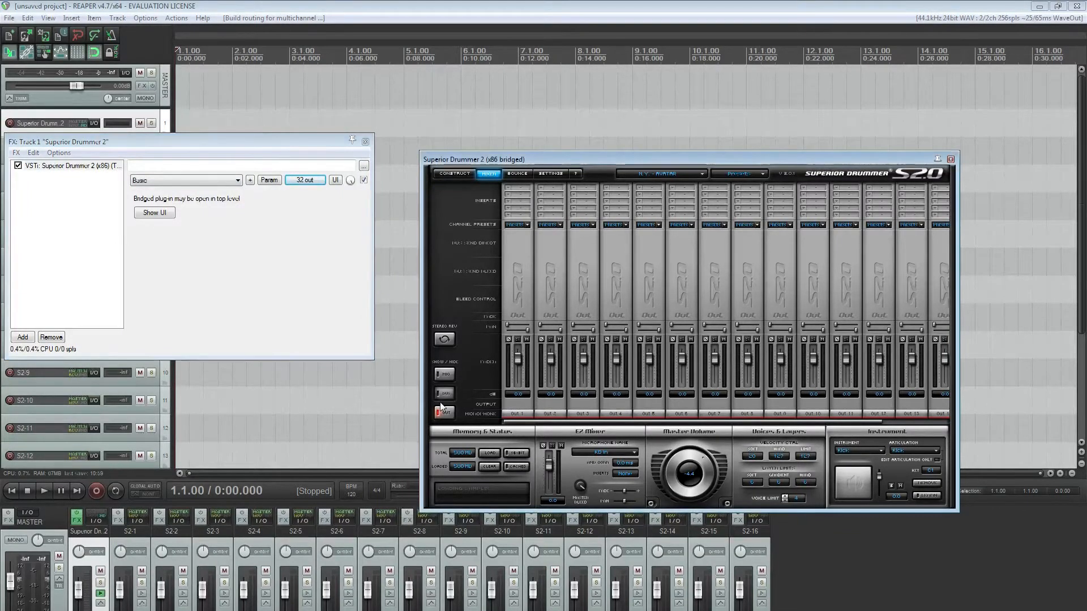
click(445, 374)
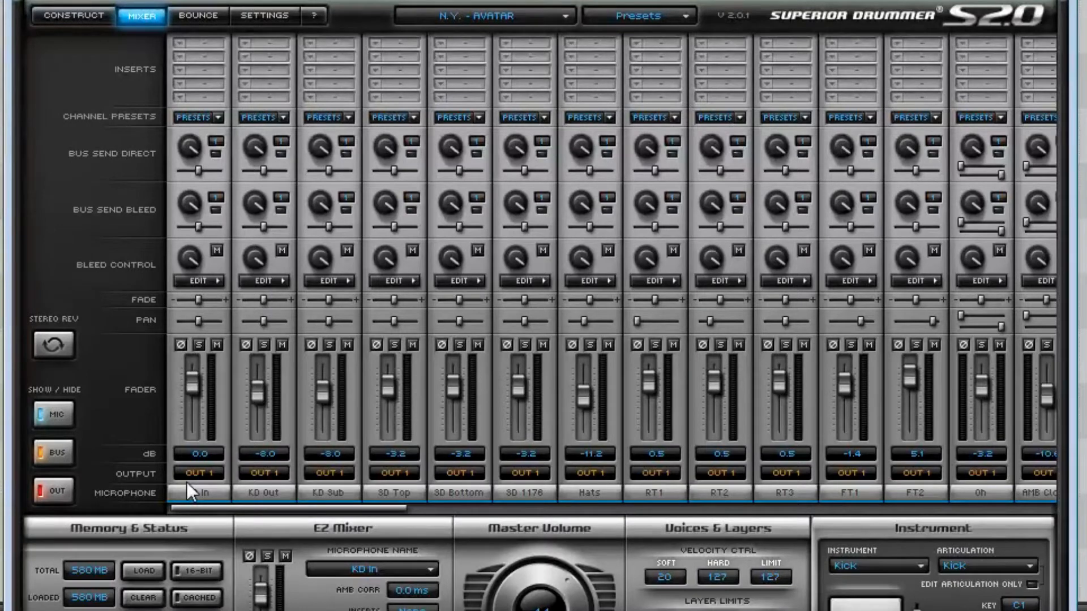
Check the output choices for the KD In microphone channel and move the Superior Drummer 2 window over the FX window
click(191, 473)
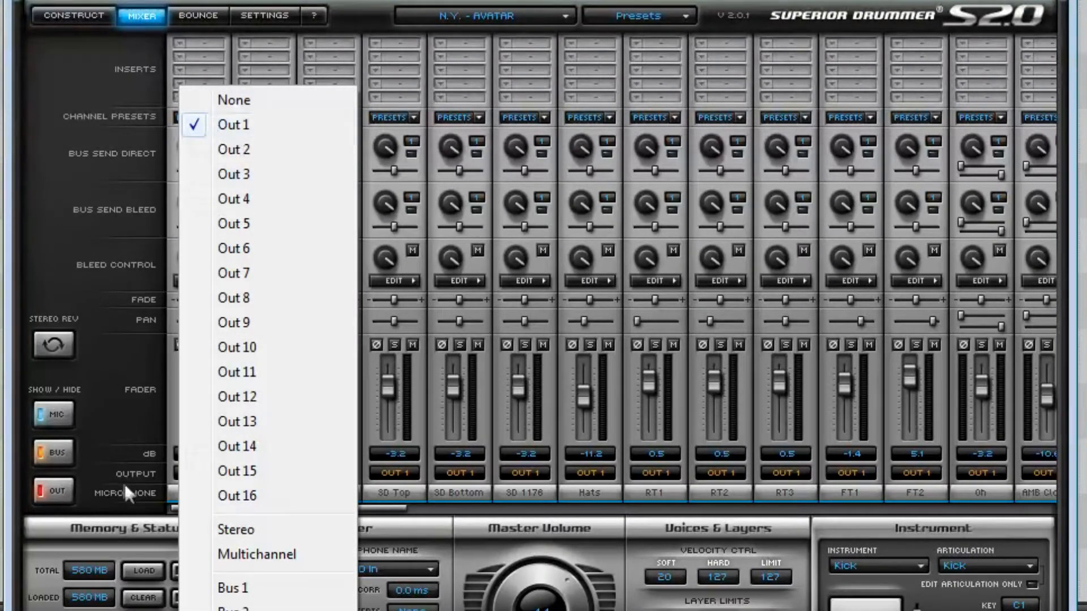
click(144, 507)
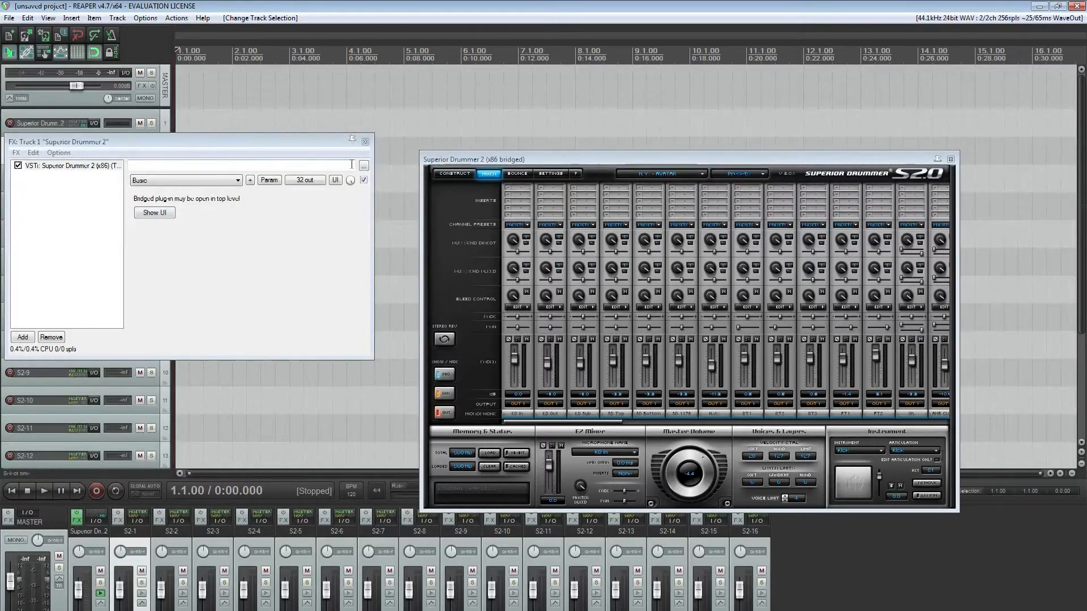
drag(470, 160, 57, 139)
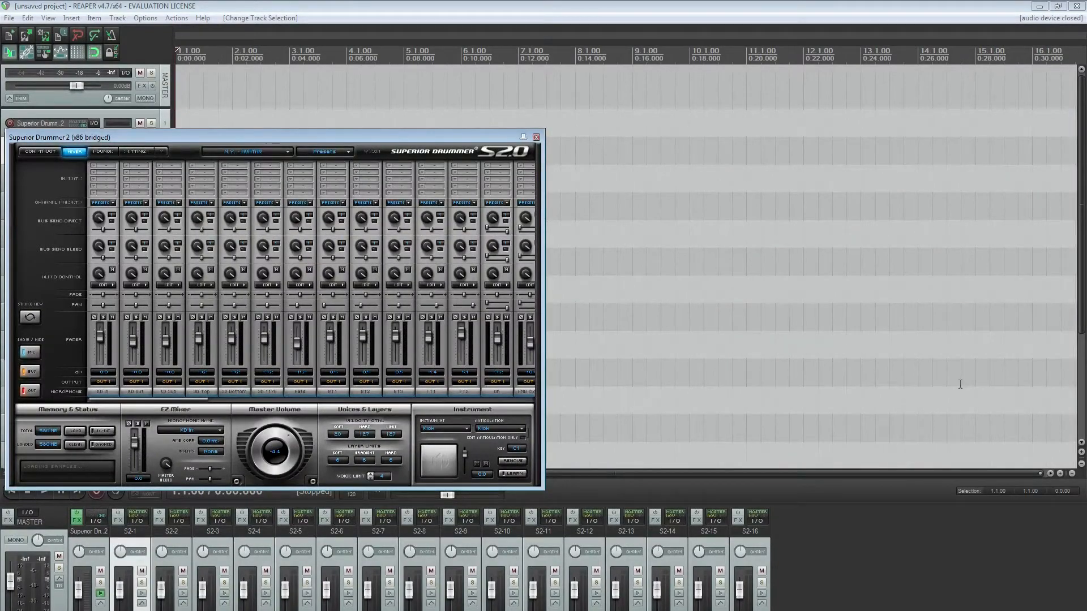
Route the SD Top, SD Bottom and SD 1176 microphone channels to Out 2 and the Hats channel to Out 3
drag(369, 138, 756, 115)
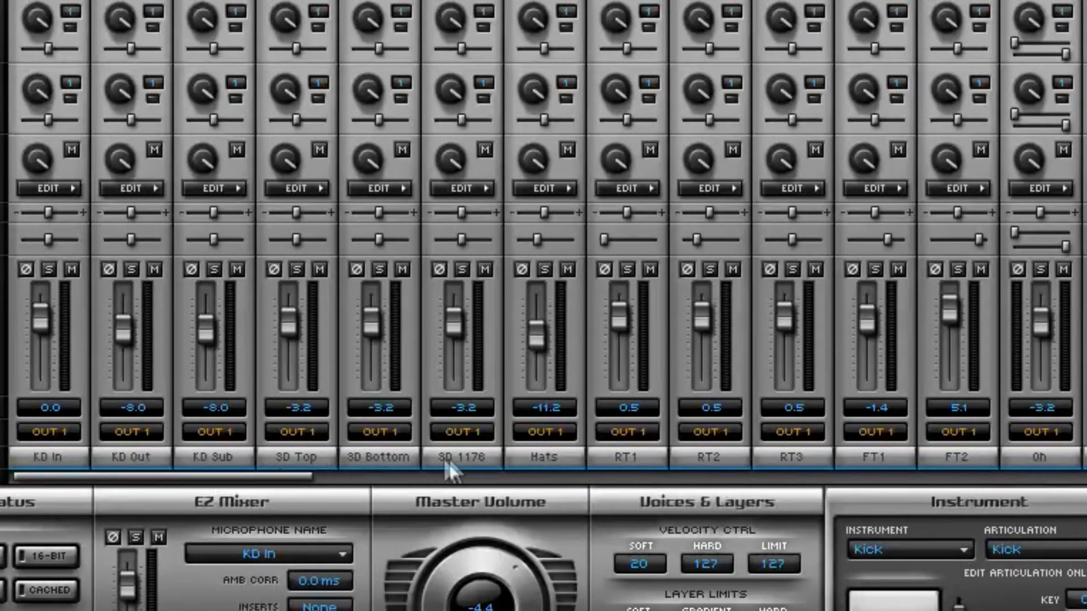
click(295, 433)
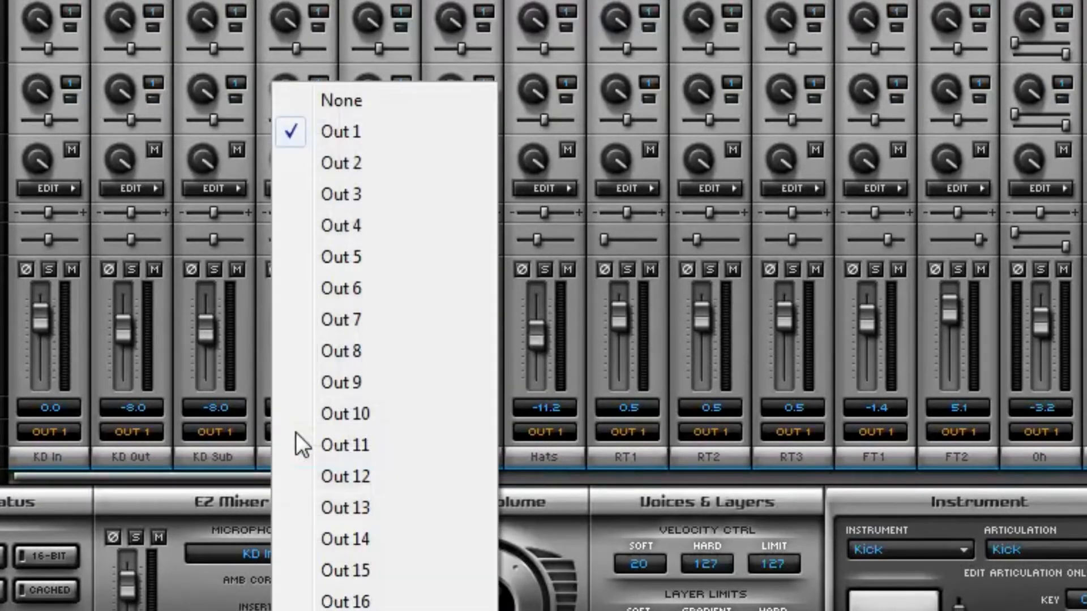
click(339, 165)
click(378, 432)
click(437, 159)
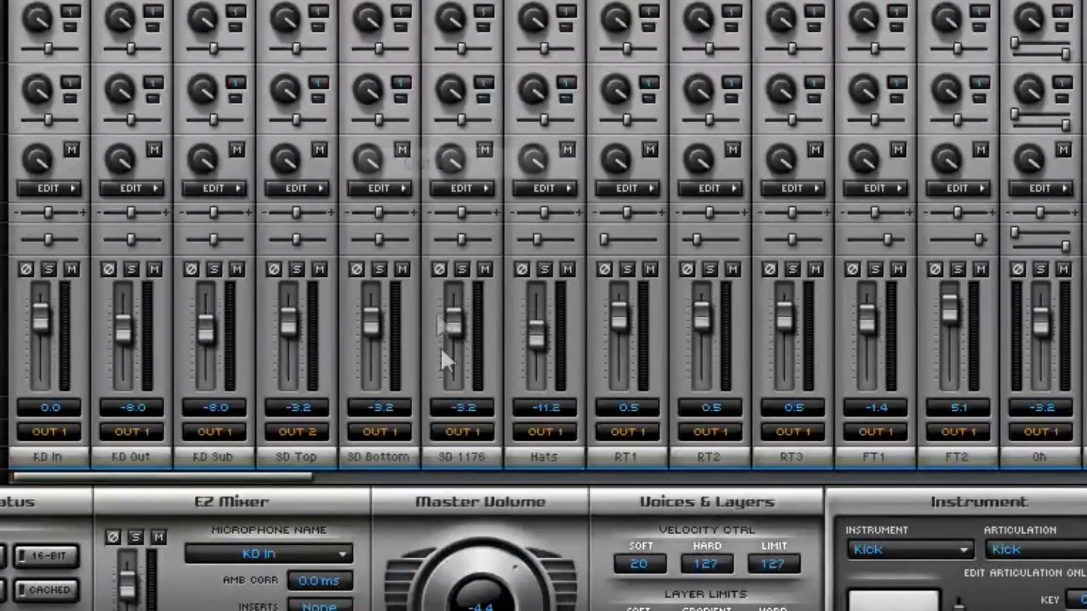
click(466, 433)
click(480, 160)
click(541, 432)
click(592, 191)
Route the rack tom microphone channels RT1, RT2 and RT3 to Out 4
drag(266, 475, 357, 477)
click(295, 431)
click(369, 226)
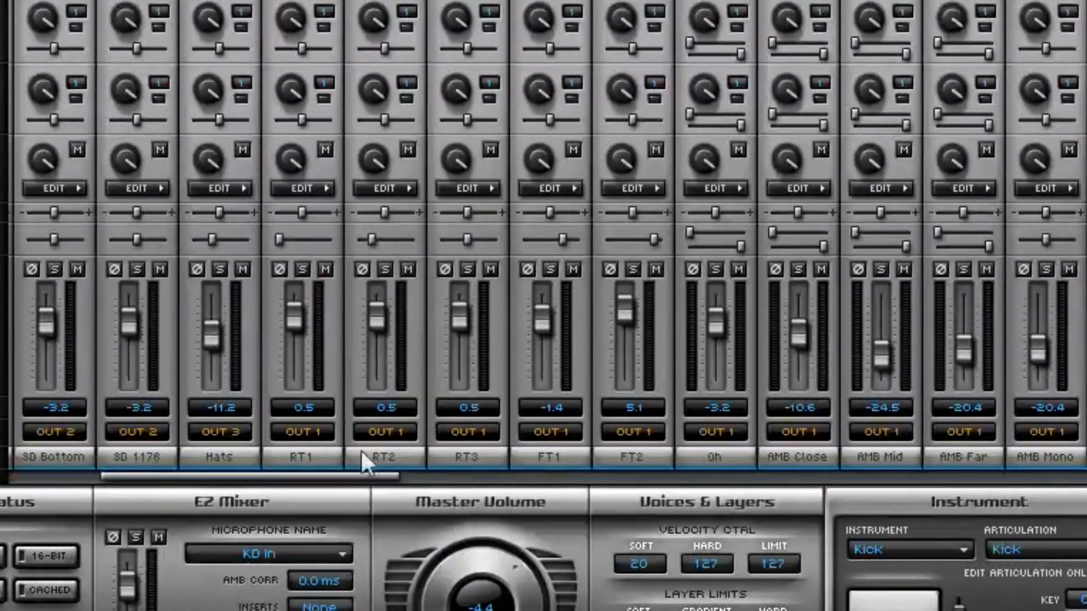
click(393, 437)
click(448, 241)
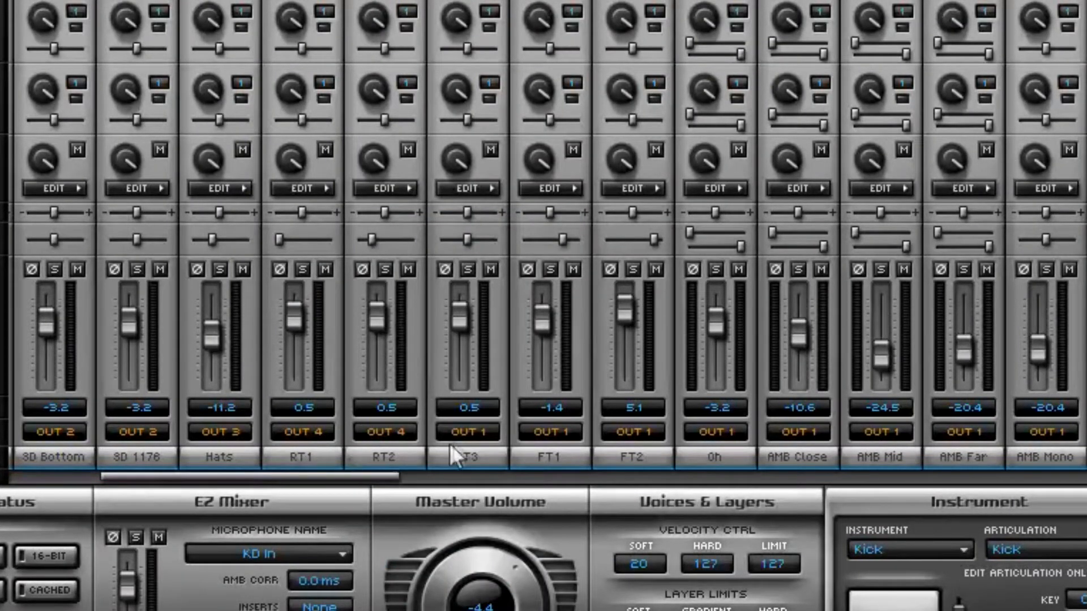
click(485, 441)
click(521, 229)
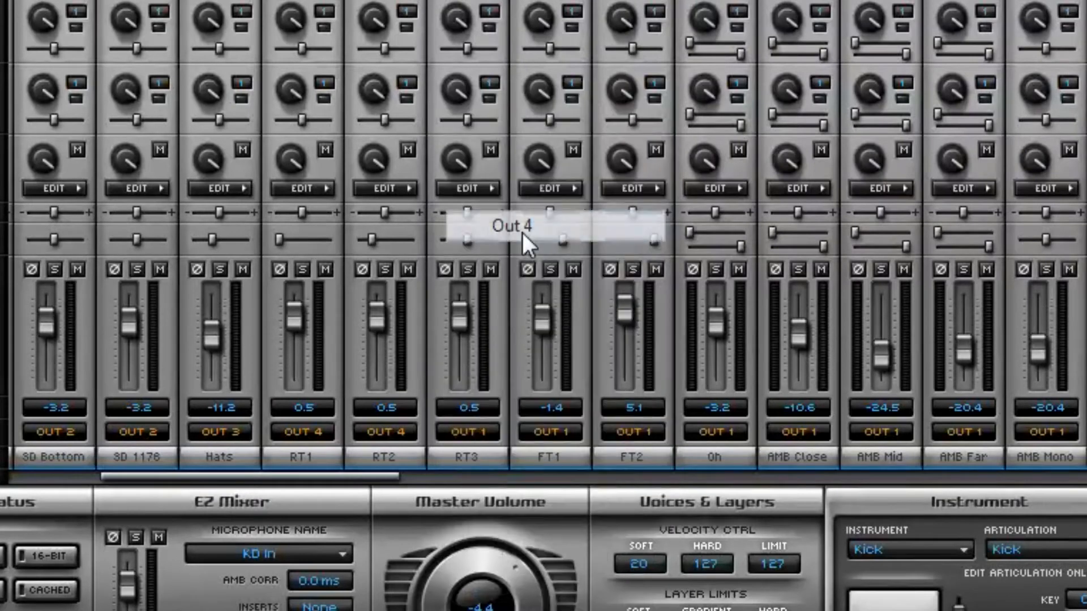
Route the floor tom microphone channels FT1 and FT2 to Out 4
click(545, 433)
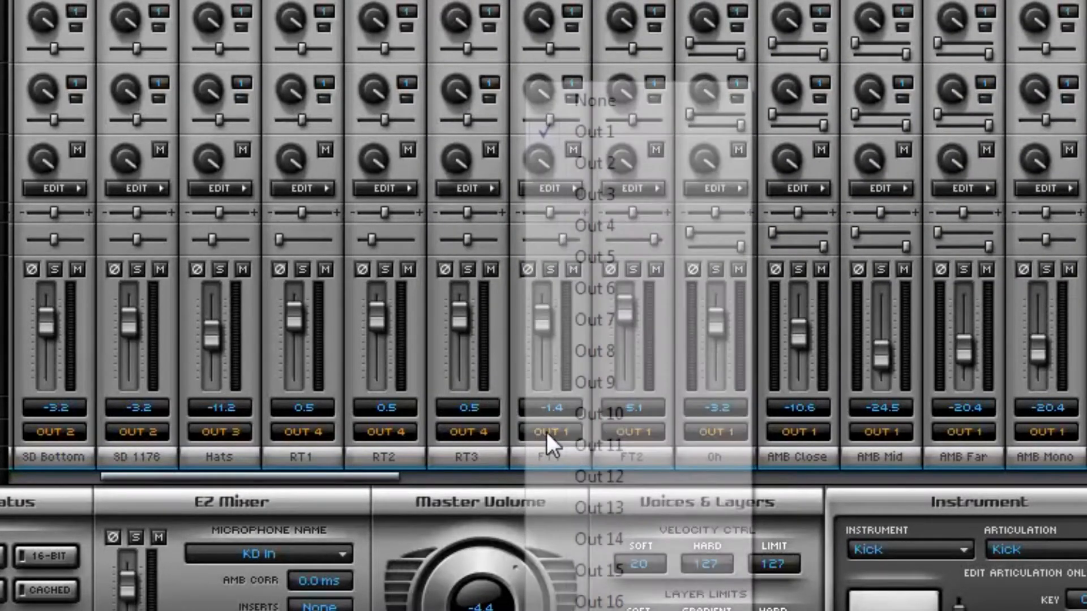
click(593, 229)
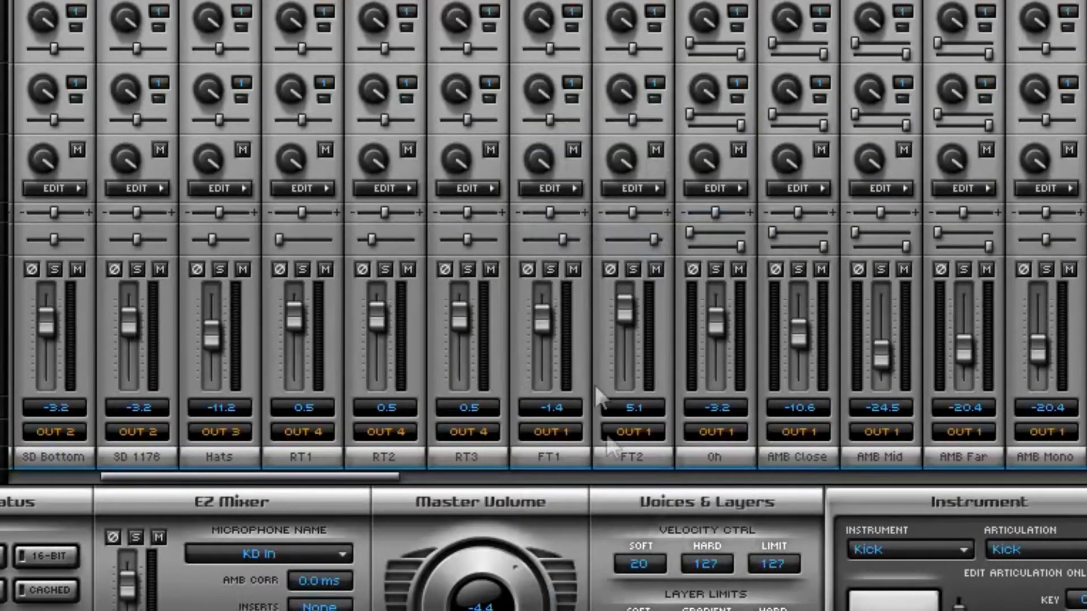
click(631, 432)
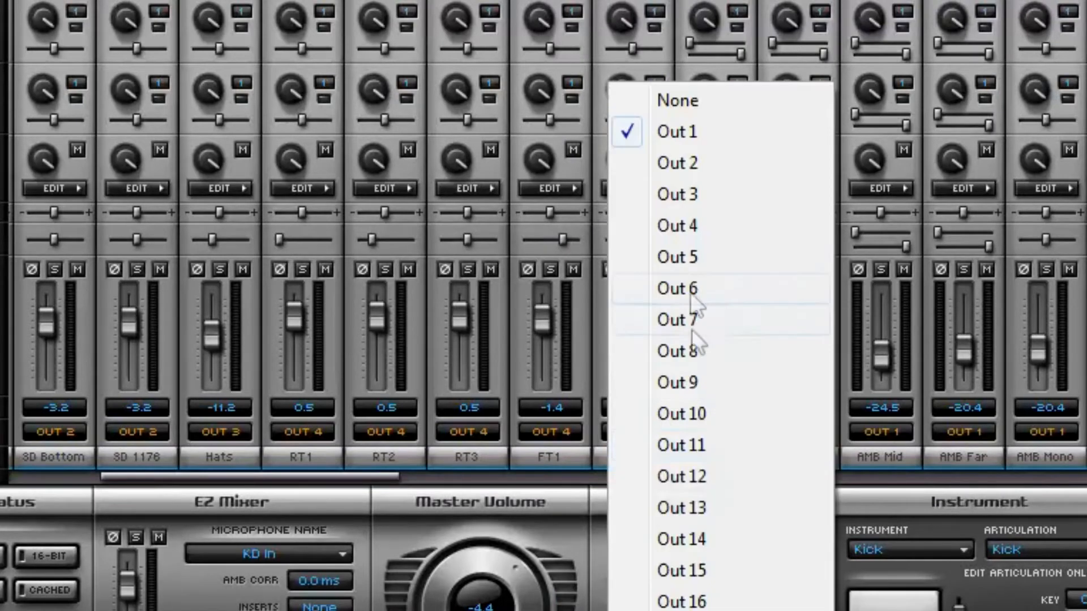
click(671, 226)
Route the Oh and AMB Close microphone channels to Out 5
click(713, 431)
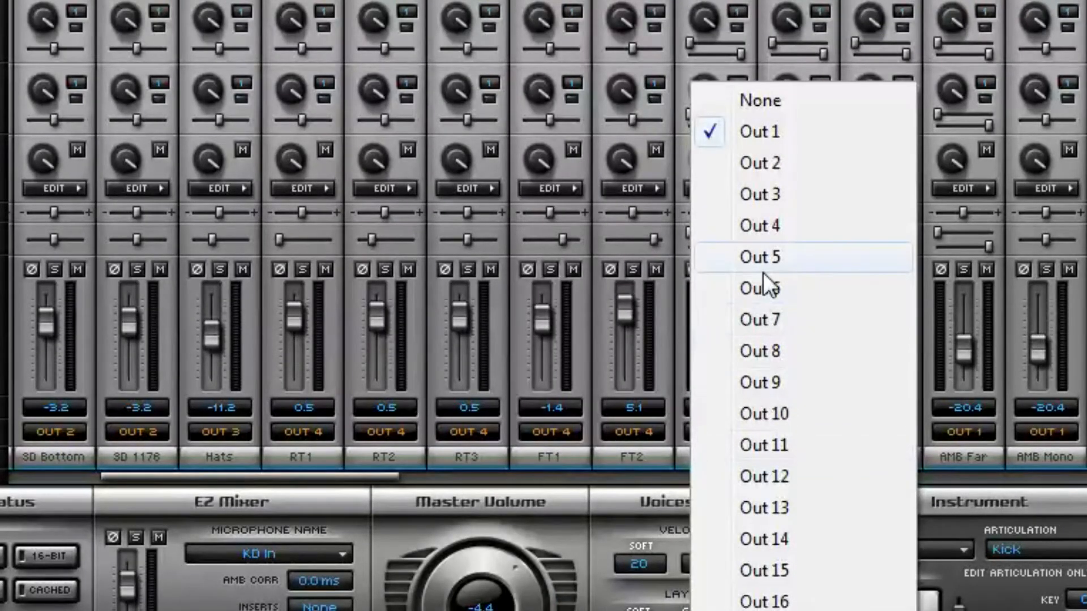
click(763, 271)
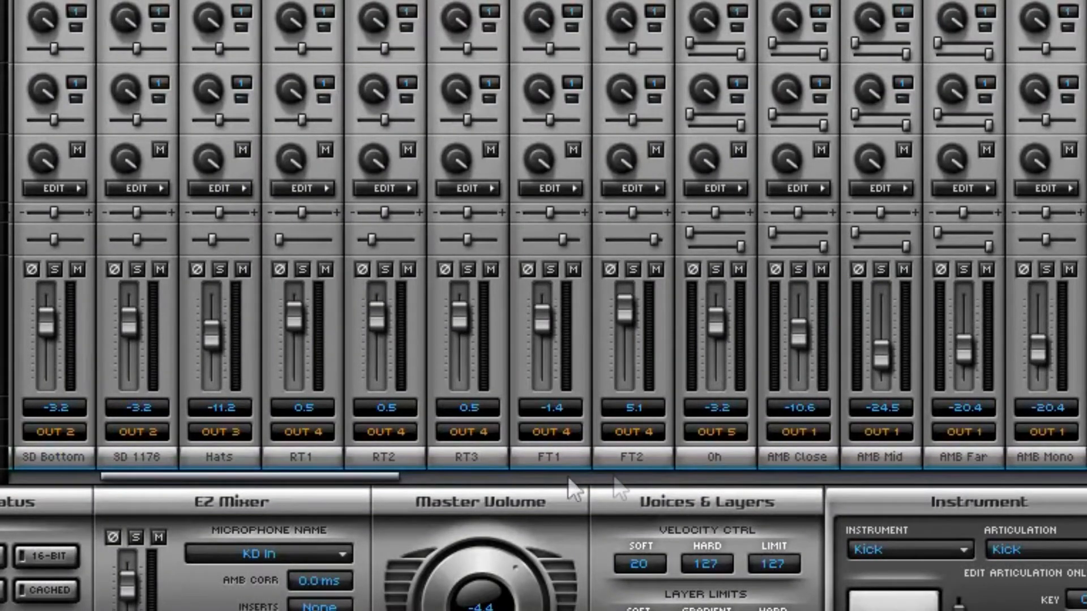
drag(371, 477, 443, 494)
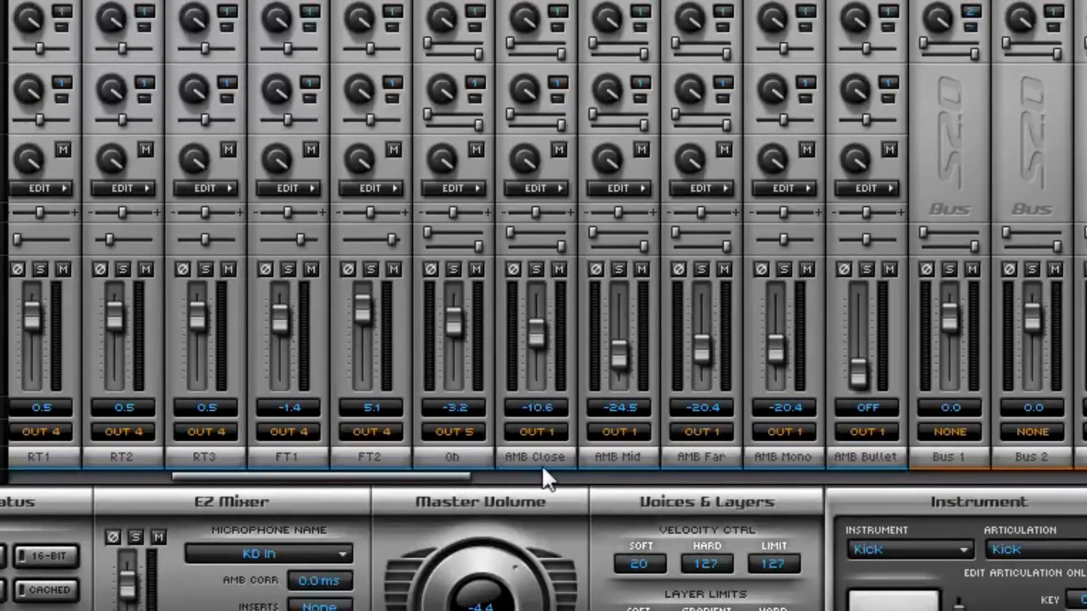
click(543, 426)
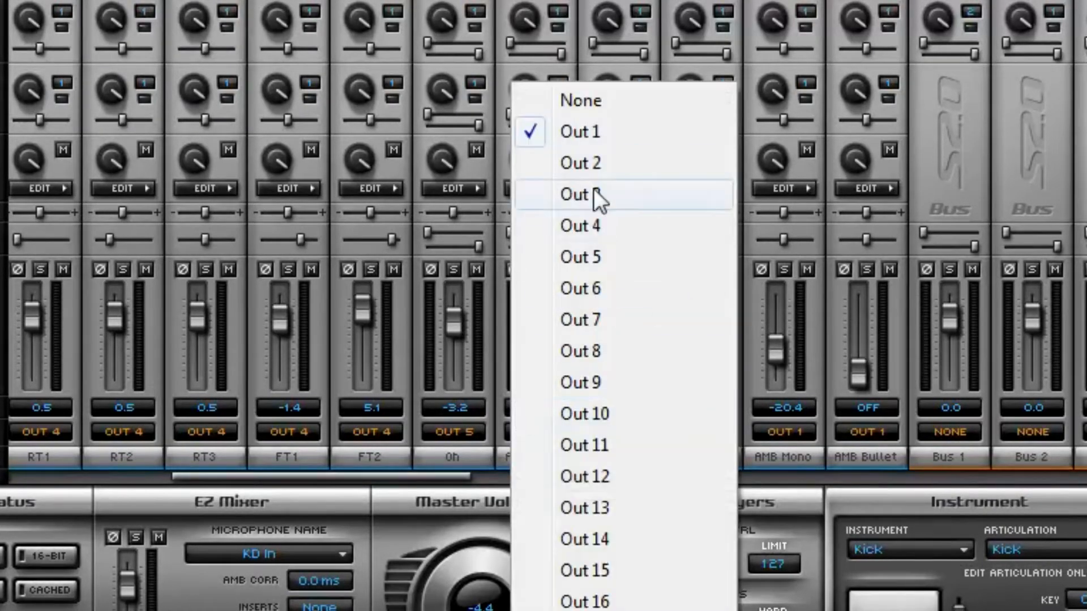
key(Escape)
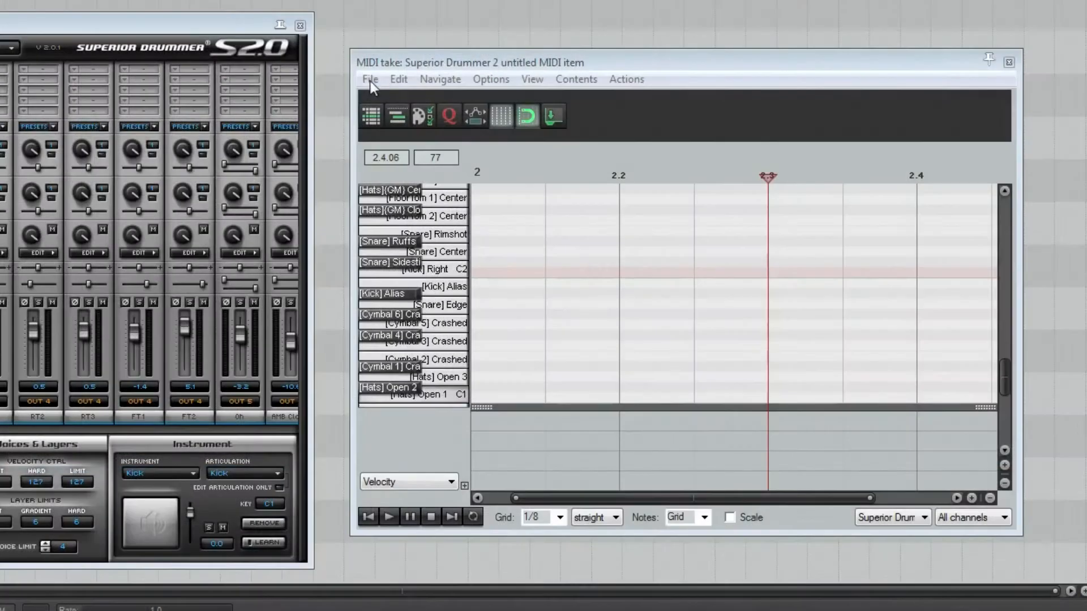
Look up how to load note names from the Superior_20_drum_map file in the MIDI editor, leaving the file dialog without loading it
click(370, 80)
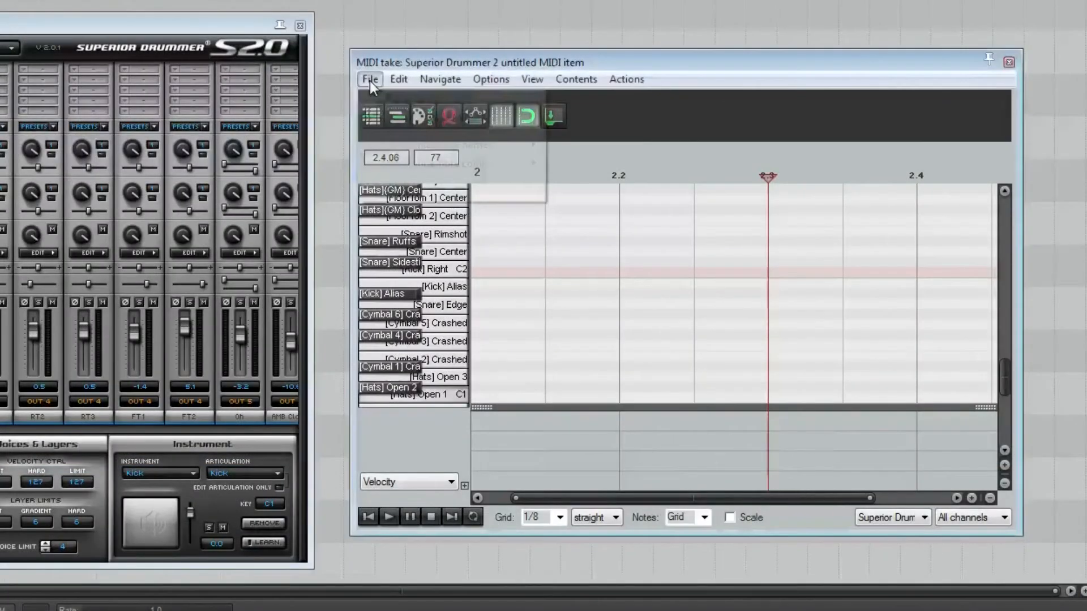
mouse_move(491, 79)
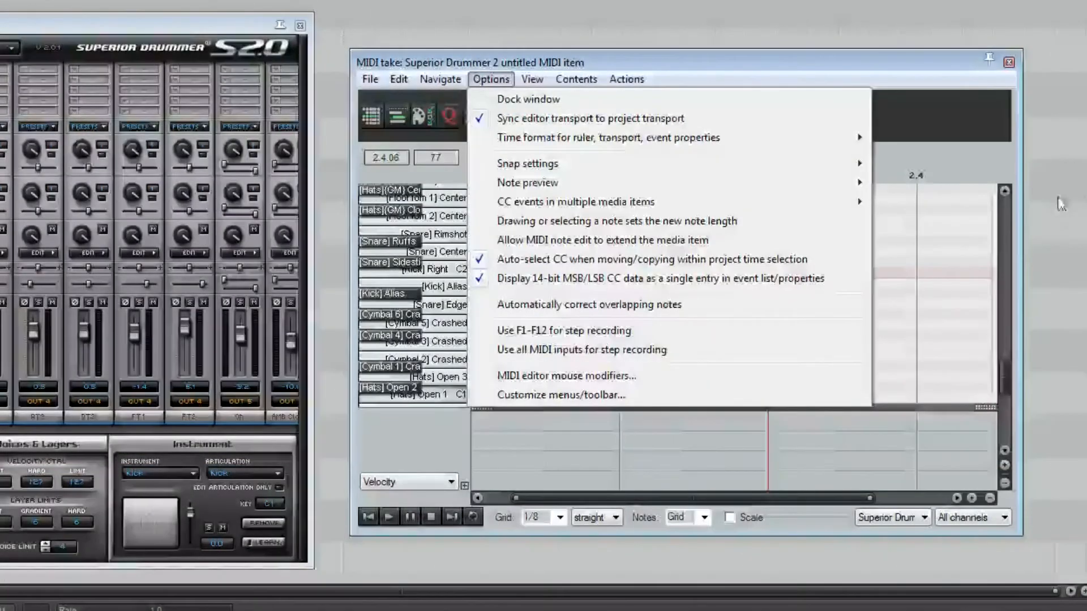
key(Escape)
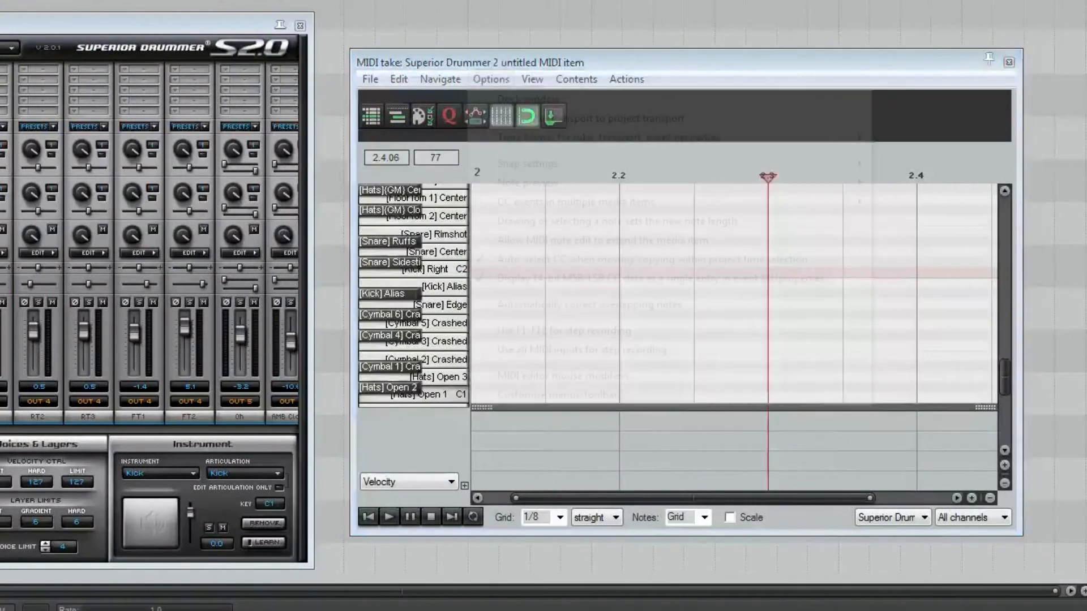
click(371, 81)
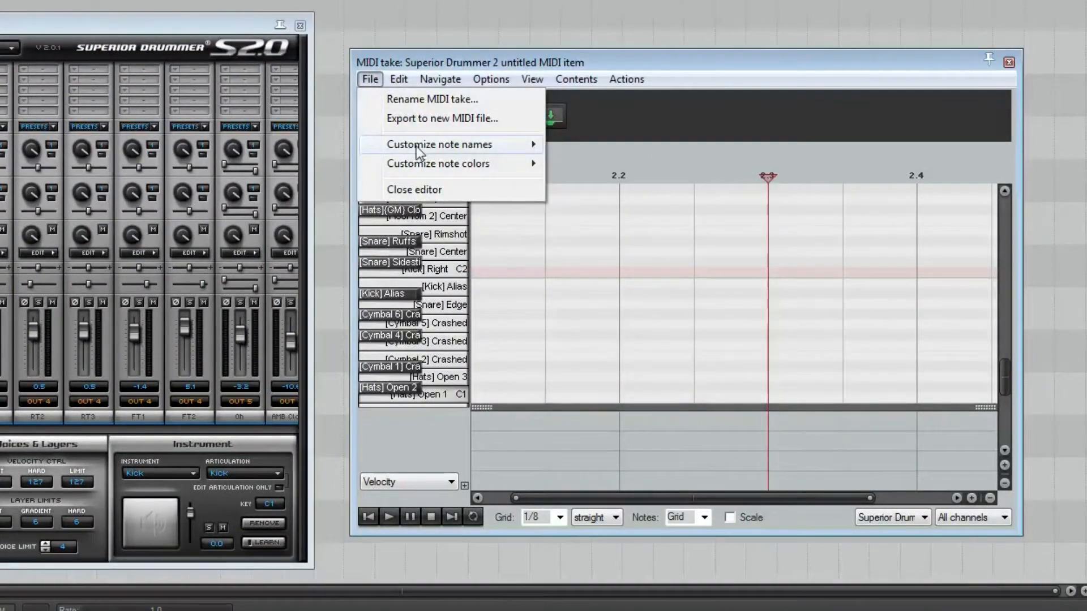
mouse_move(416, 146)
click(594, 148)
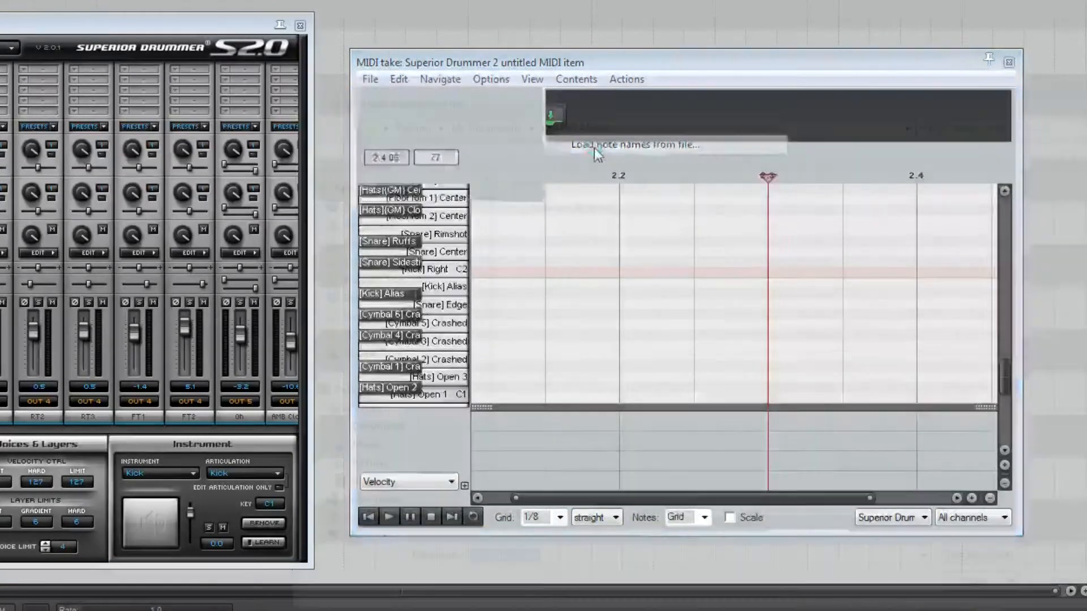
drag(635, 181, 674, 187)
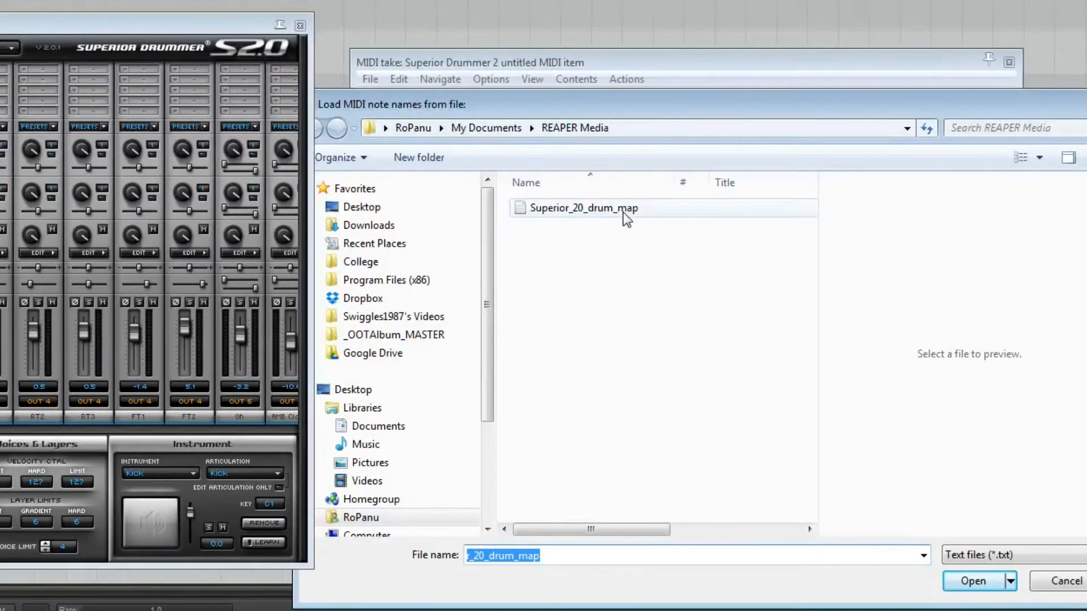
click(1067, 589)
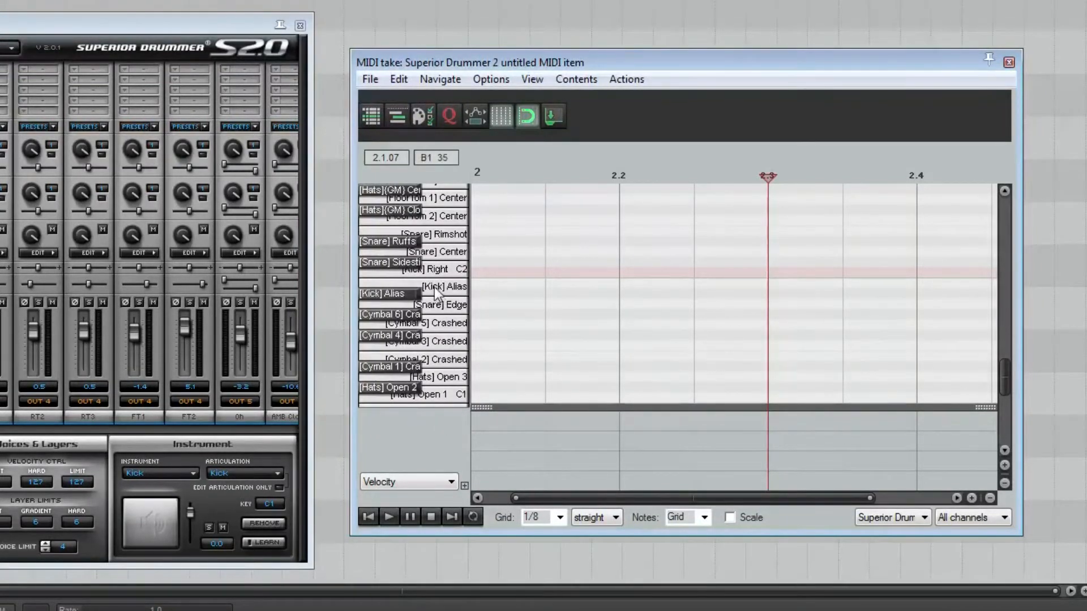
Close the MIDI editor, select the time range from 2.1.00 to 3.1.00, turn on repeat and play the drum pattern
scroll(549, 293, down, 3)
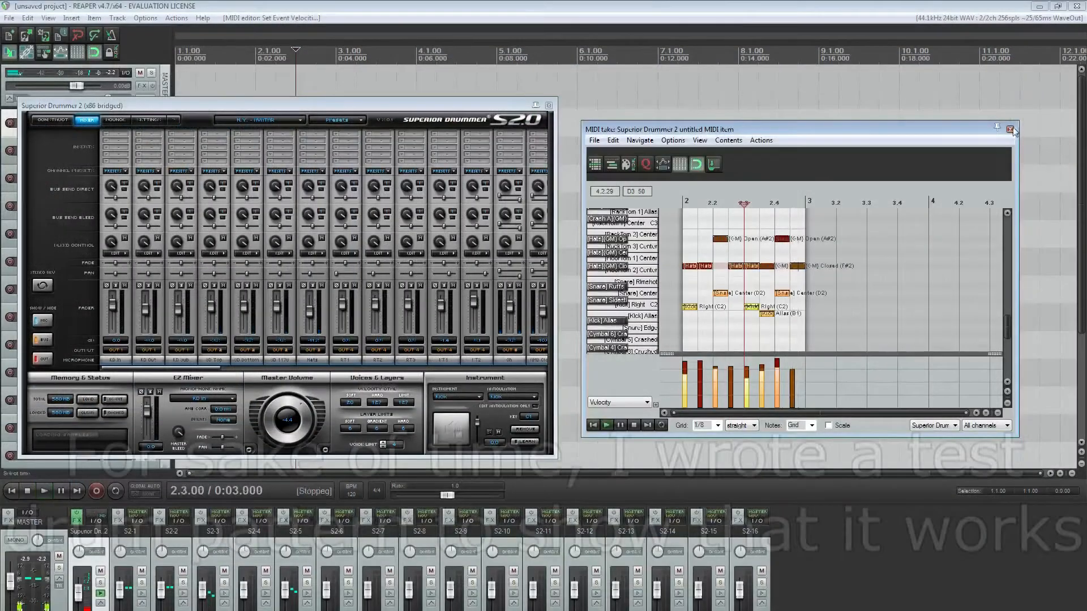
click(1009, 129)
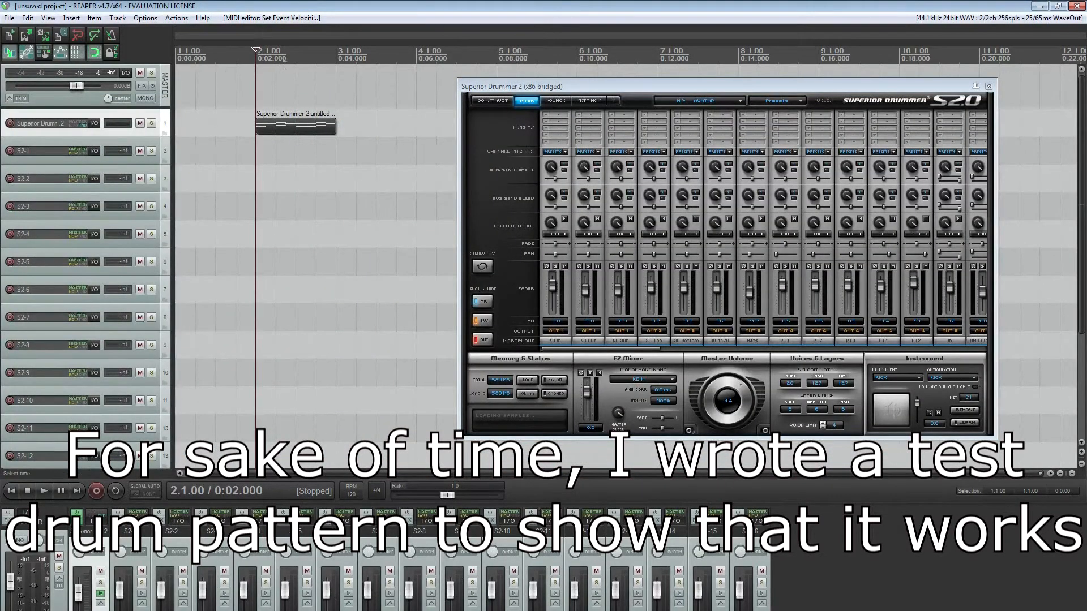
drag(256, 61, 344, 64)
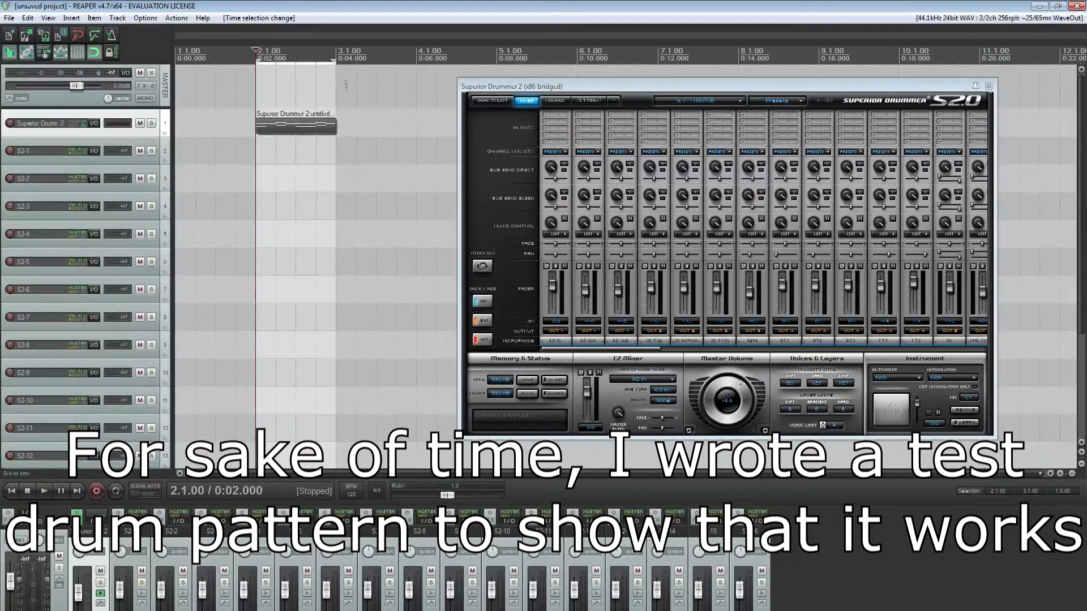
click(115, 491)
key(space)
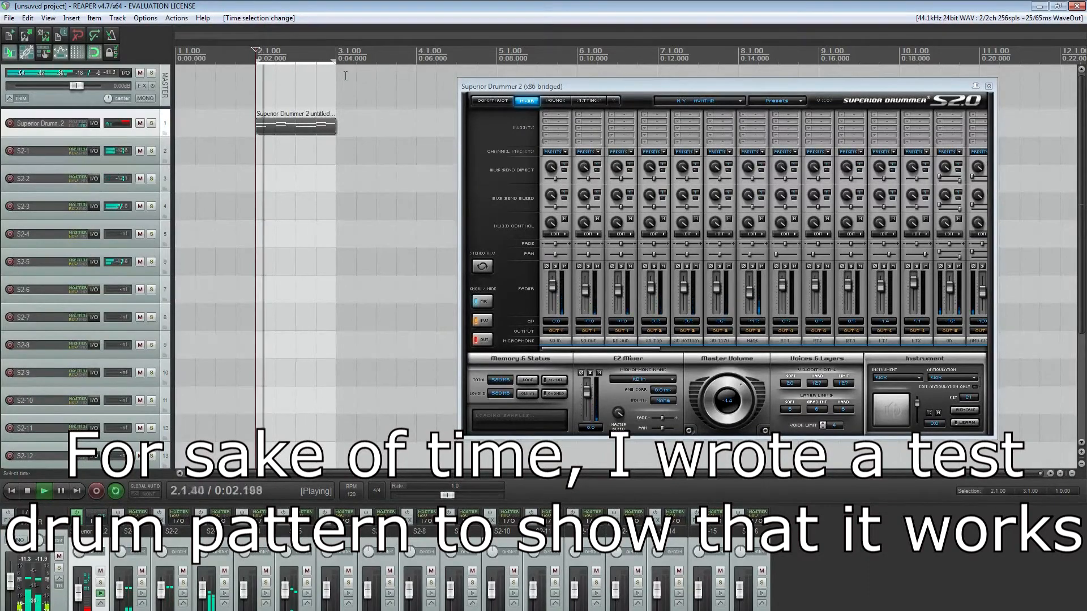
Solo track S2-1 during playback to hear it alone, clear the solo and stop playback
click(142, 584)
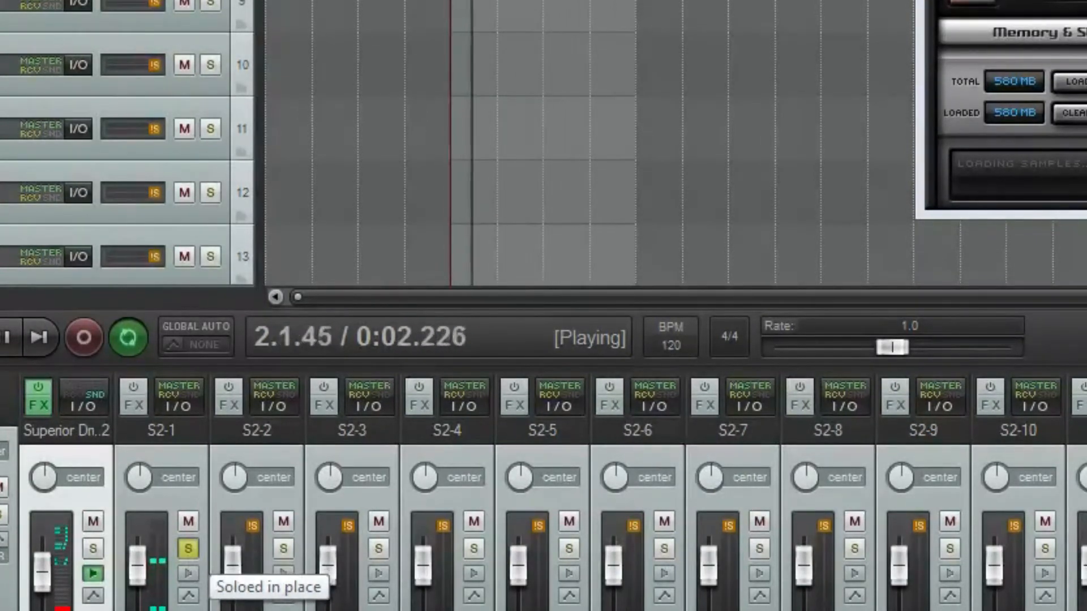
click(188, 548)
key(space)
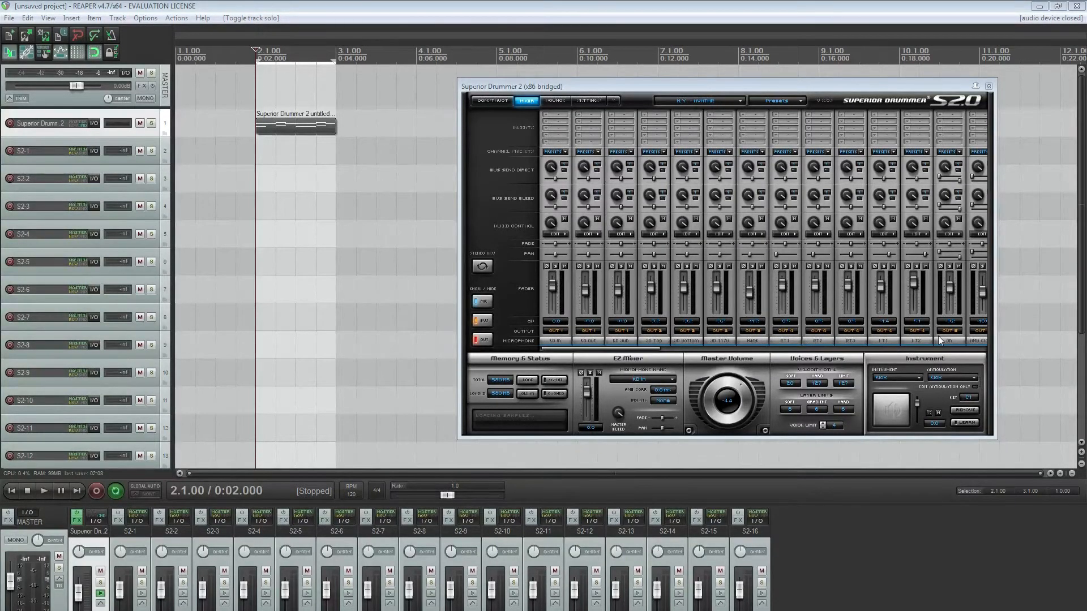
Delete the unused tracks S2-6 to S2-16 and clear the time selection
drag(647, 348, 664, 348)
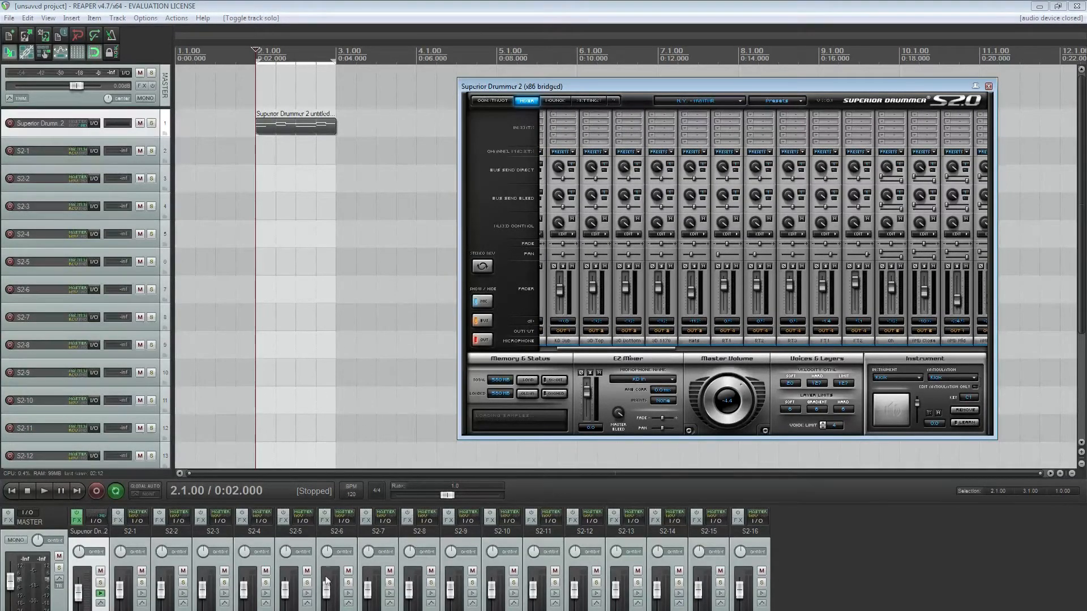
click(335, 595)
shift+click(748, 594)
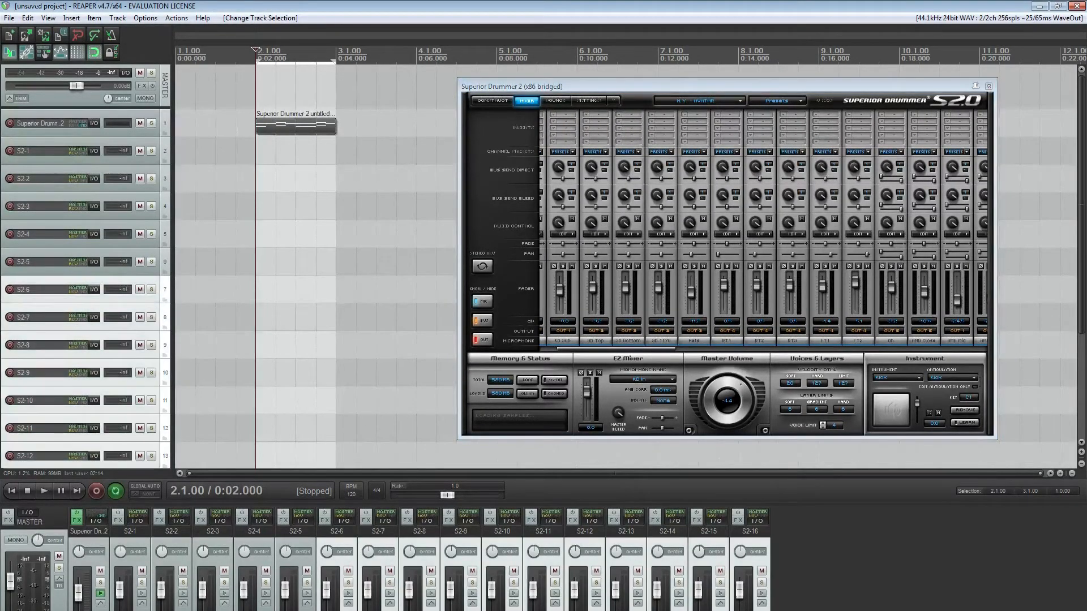
key(Delete)
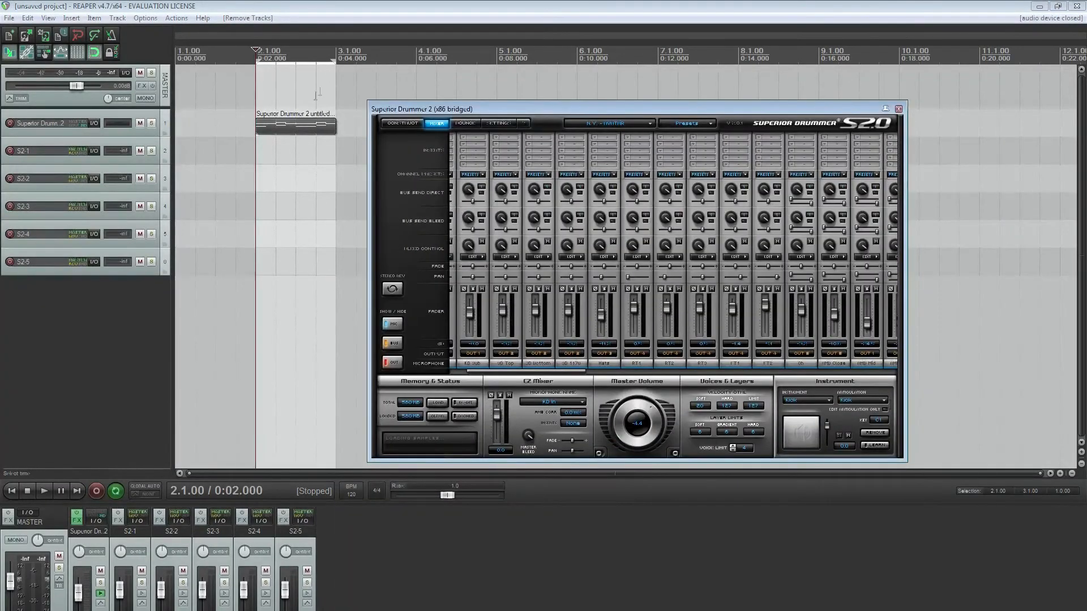
click(276, 178)
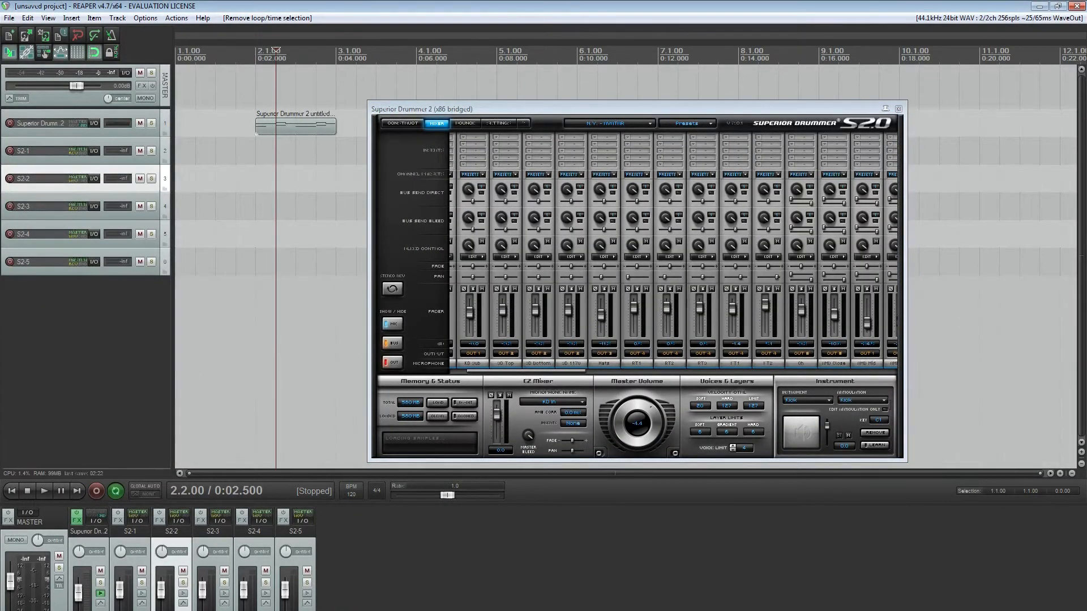
Rename track S2-1 as Kick and track S2-2 as Snare, and open the name of S2-3 for editing
click(136, 550)
double_click(130, 531)
text(Kick)
key(Return)
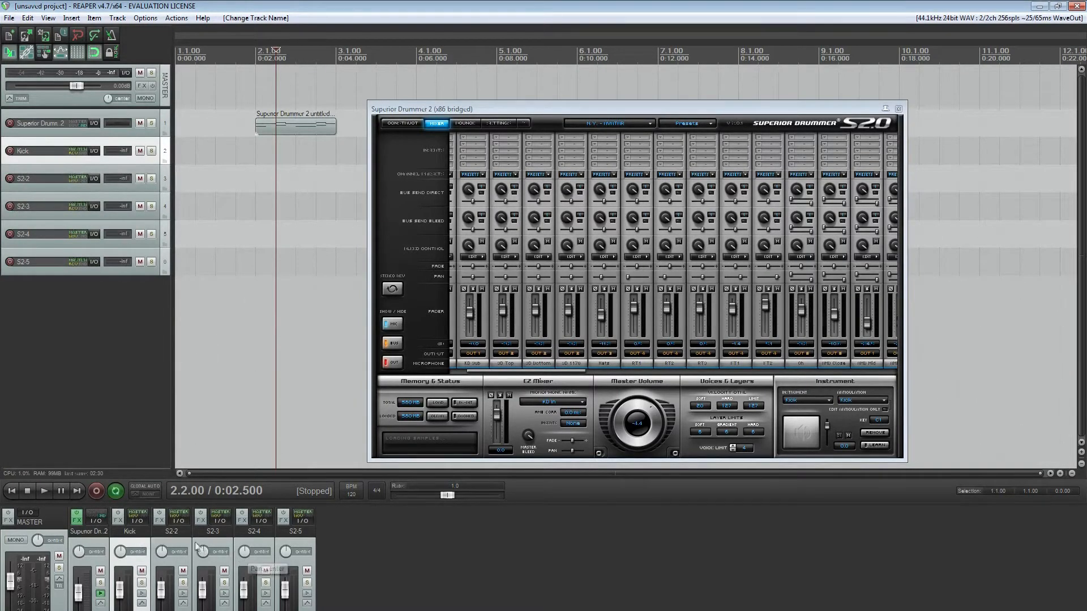
double_click(171, 530)
text(Snare)
double_click(212, 531)
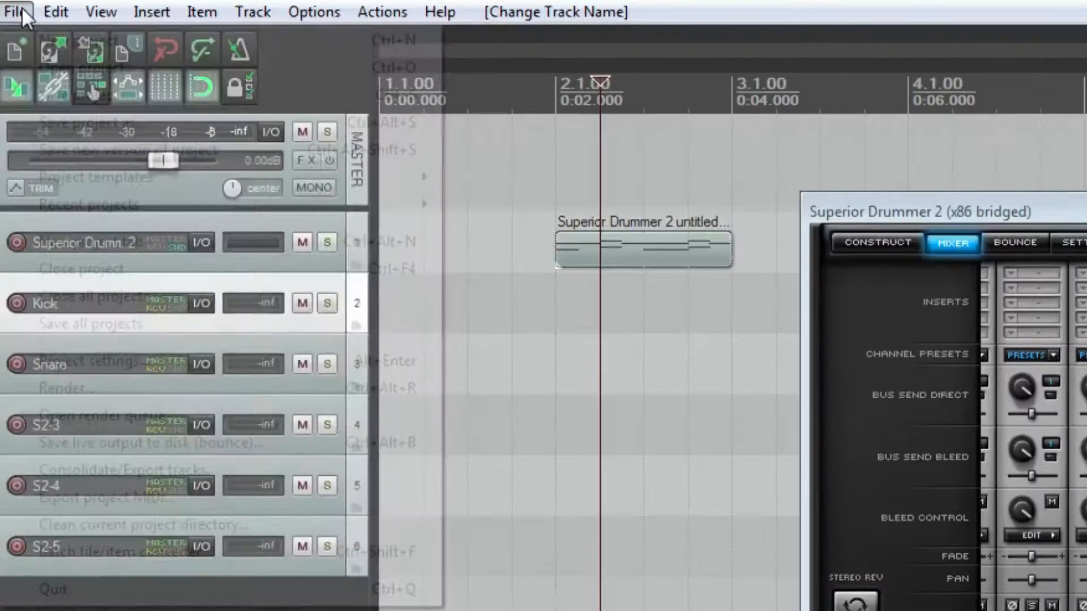
Show the project template options, including saving the project as a template and the list of existing templates
click(11, 18)
mouse_move(63, 108)
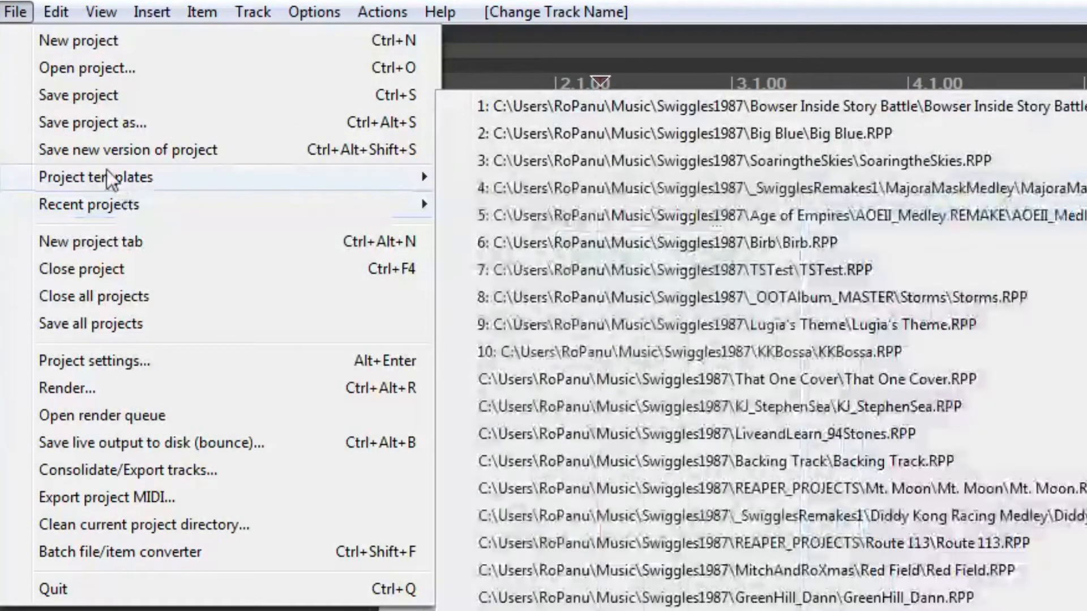
mouse_move(107, 174)
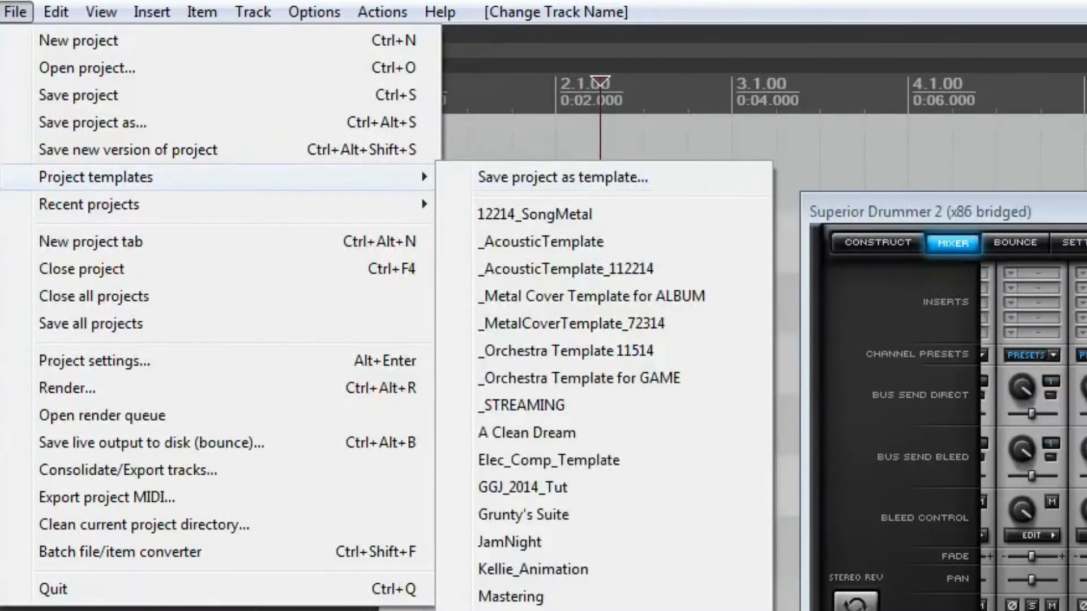
key(Escape)
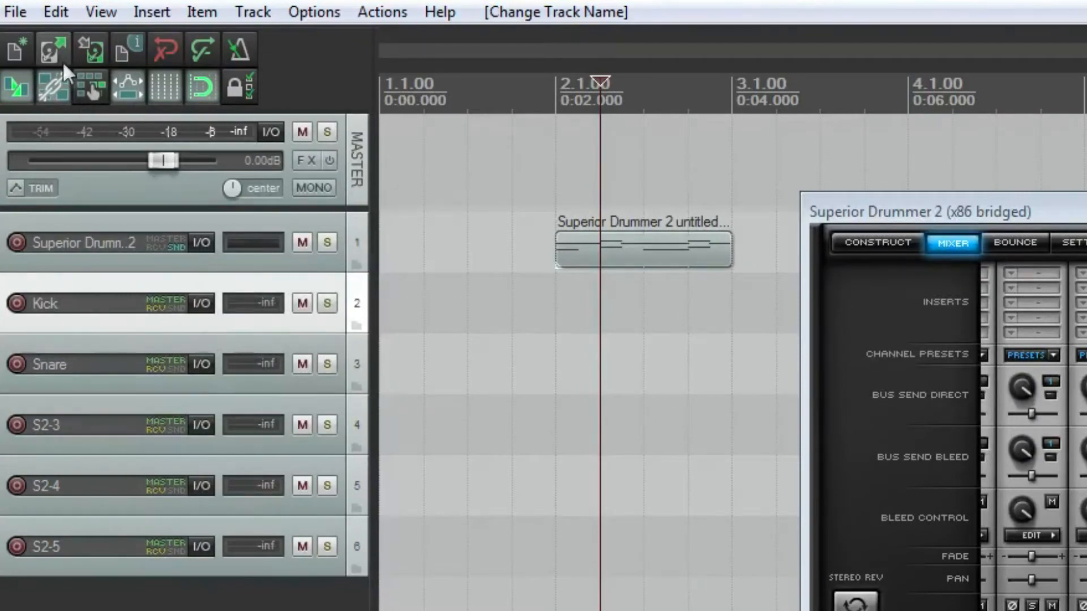
click(22, 16)
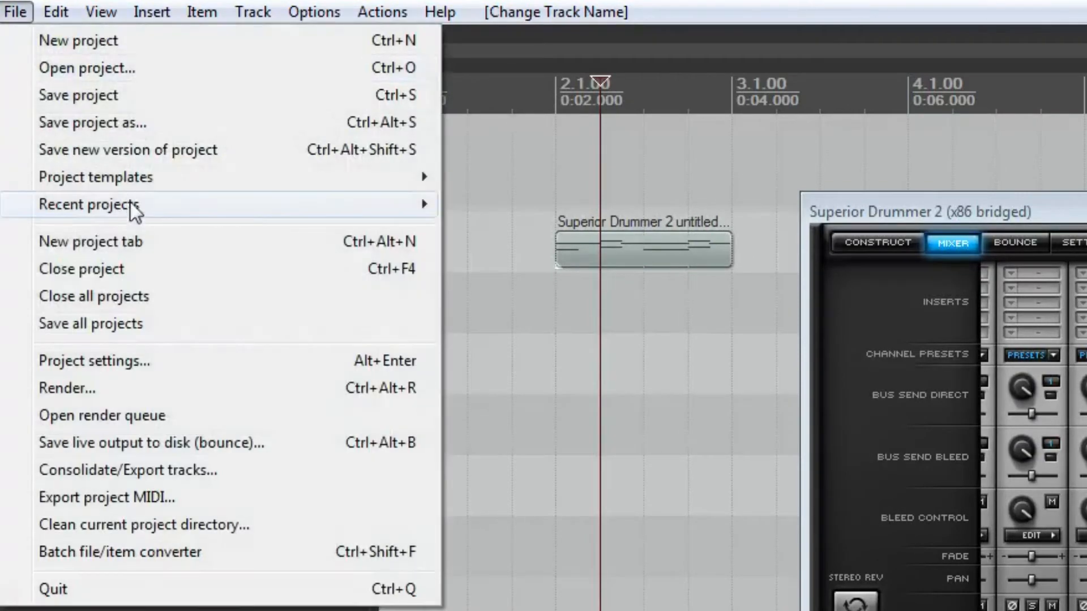
click(502, 2)
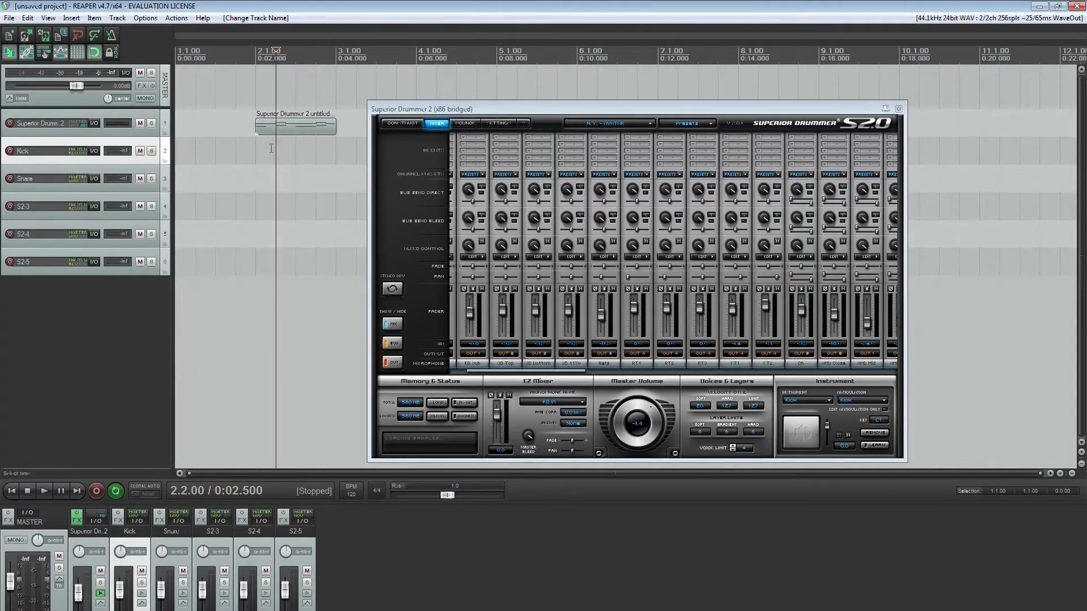
Rename tracks S2-3, S2-4 and S2-5 as HH, Toms and OH, and return the edit cursor to the project start
click(296, 127)
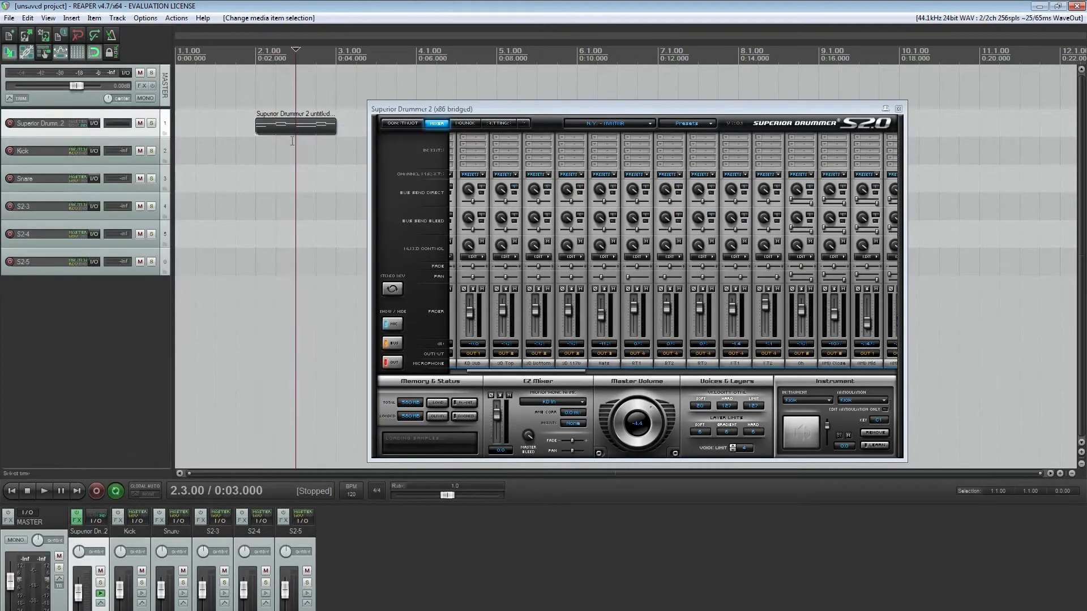
double_click(217, 532)
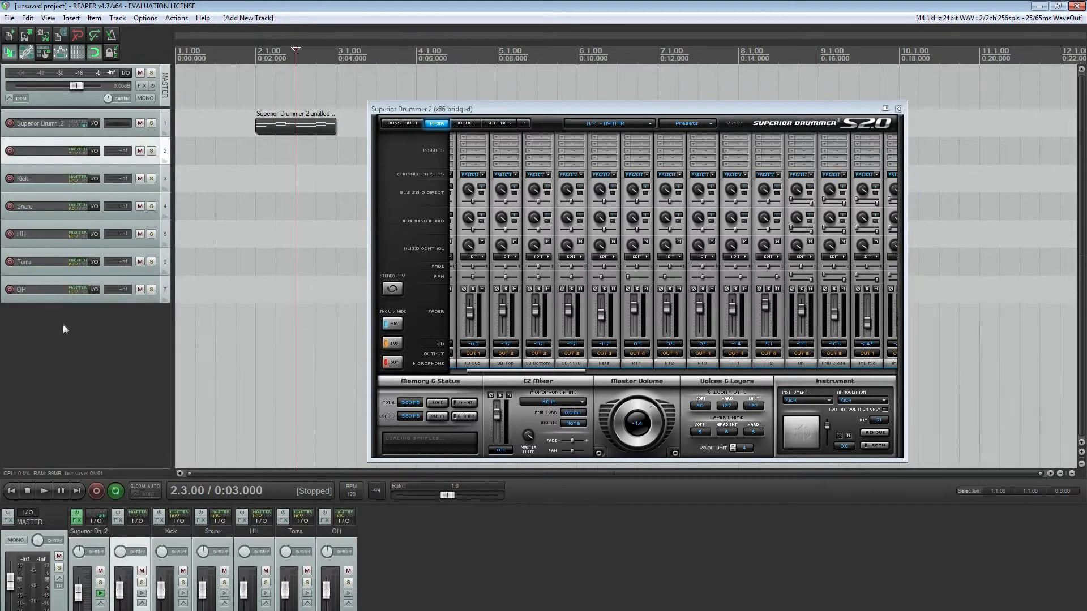
click(63, 325)
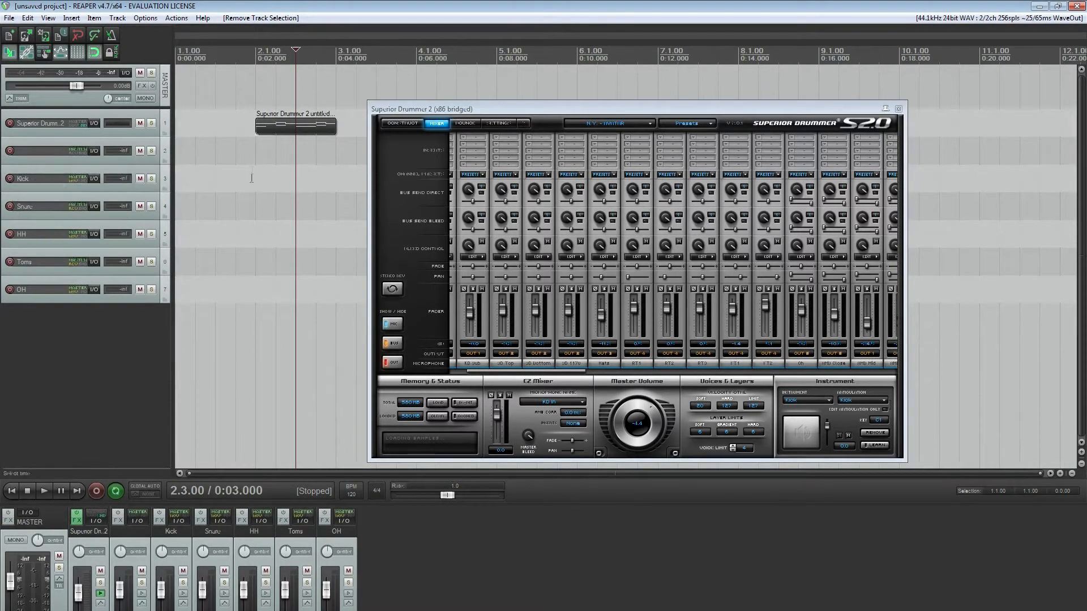
key(Home)
right_click(64, 336)
click(43, 327)
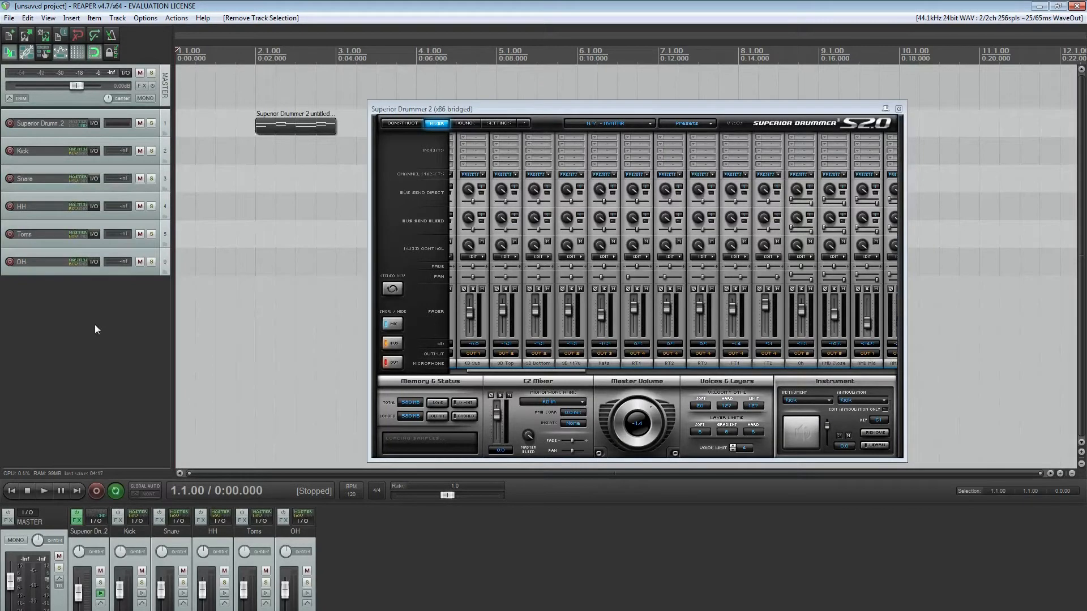
Open the Track Manager from the OH track and move its window clear of the Superior Drummer window
right_click(94, 318)
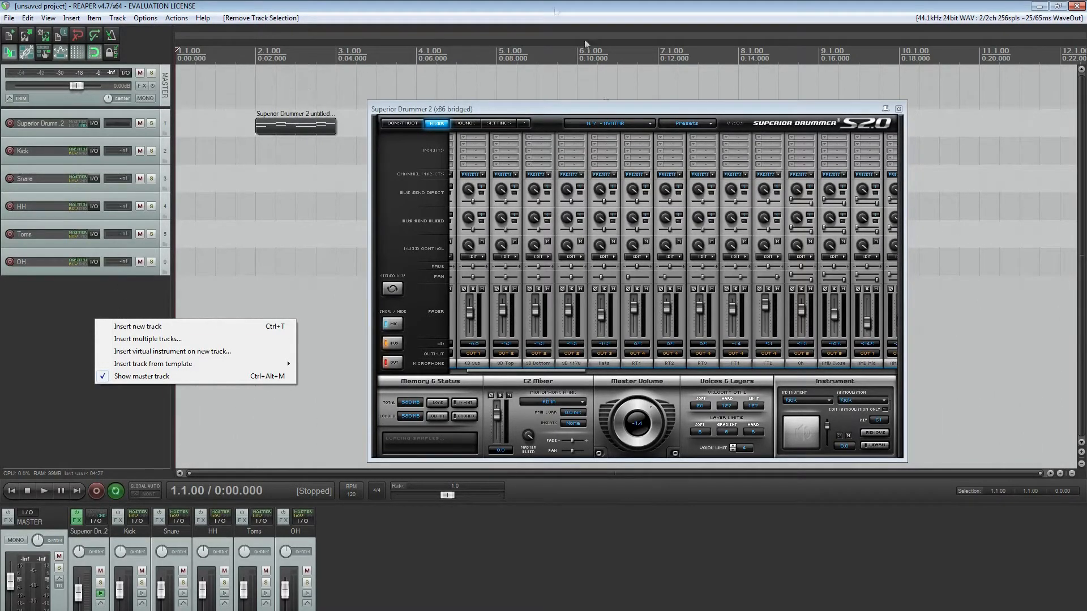
click(96, 293)
click(167, 262)
right_click(168, 261)
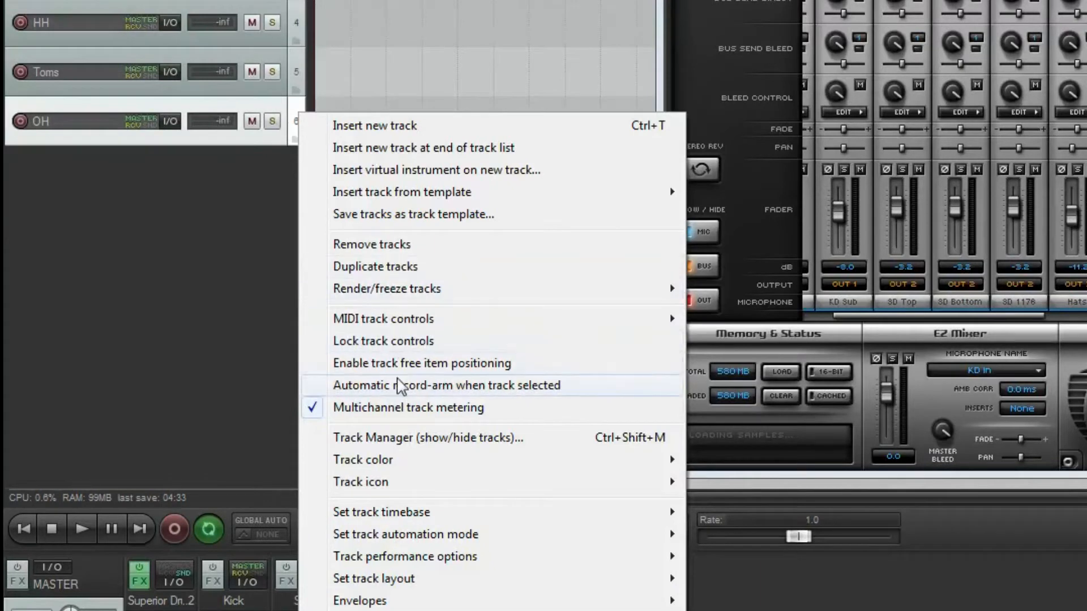
click(391, 438)
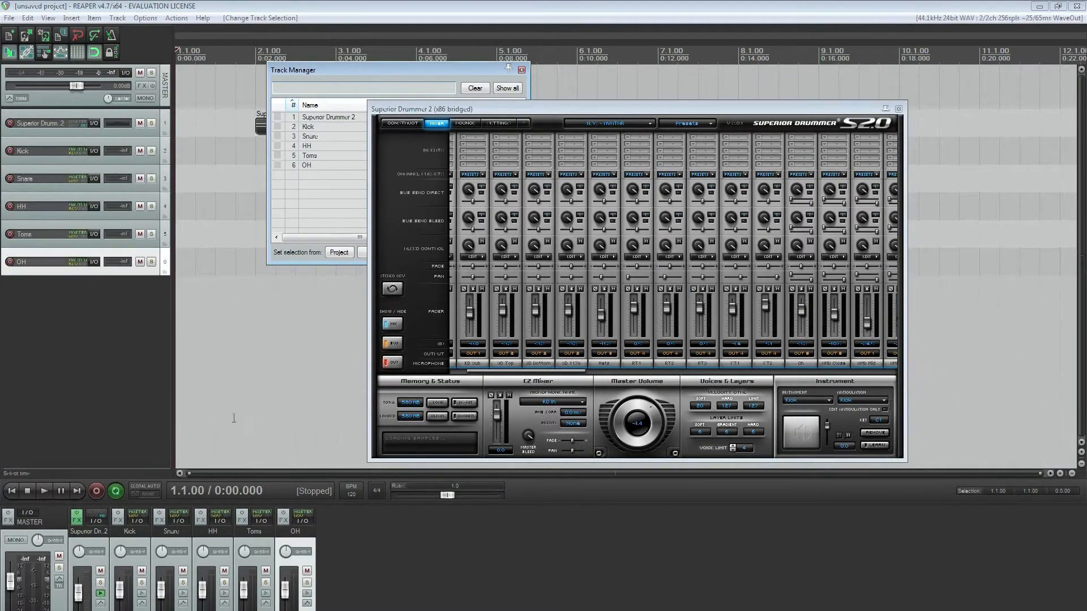
drag(356, 66, 152, 91)
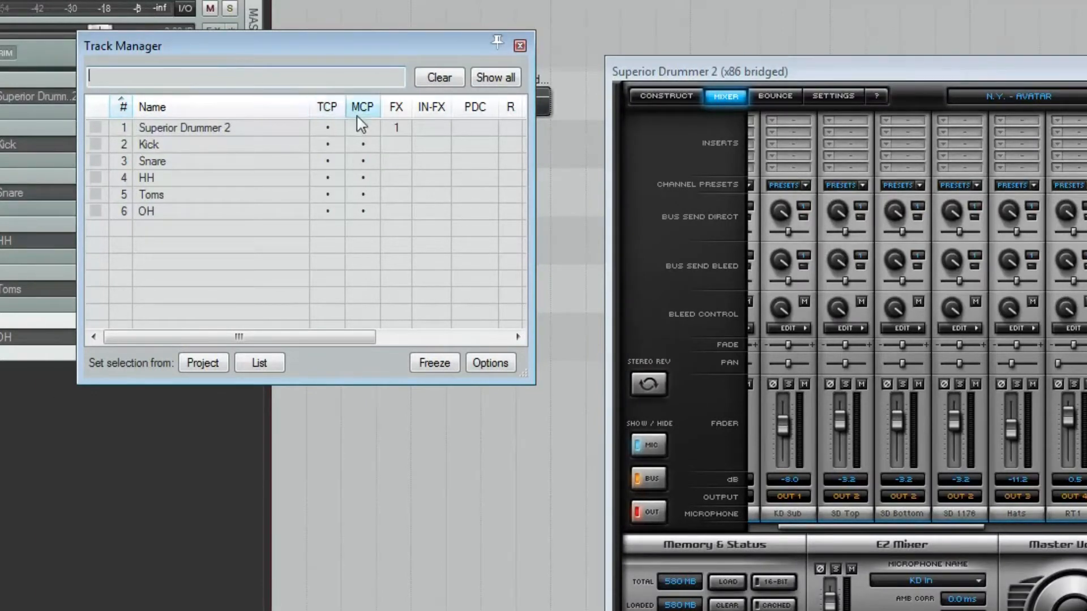
Hide the Kick, Snare, HH, Toms and OH tracks from the track control panel while keeping them in the mixer
click(327, 144)
click(327, 162)
click(327, 177)
click(327, 194)
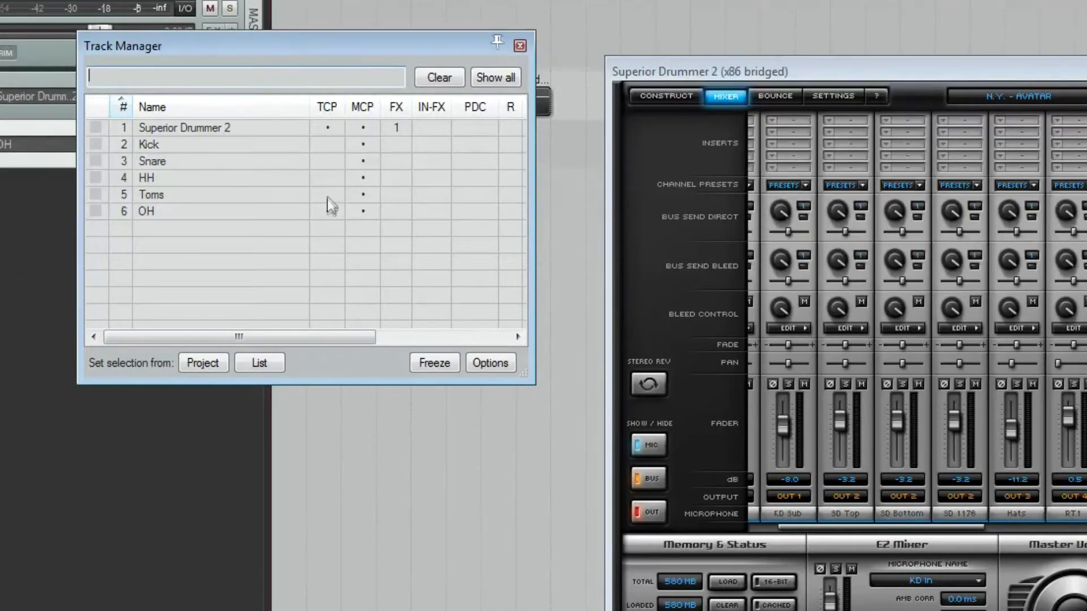
click(327, 211)
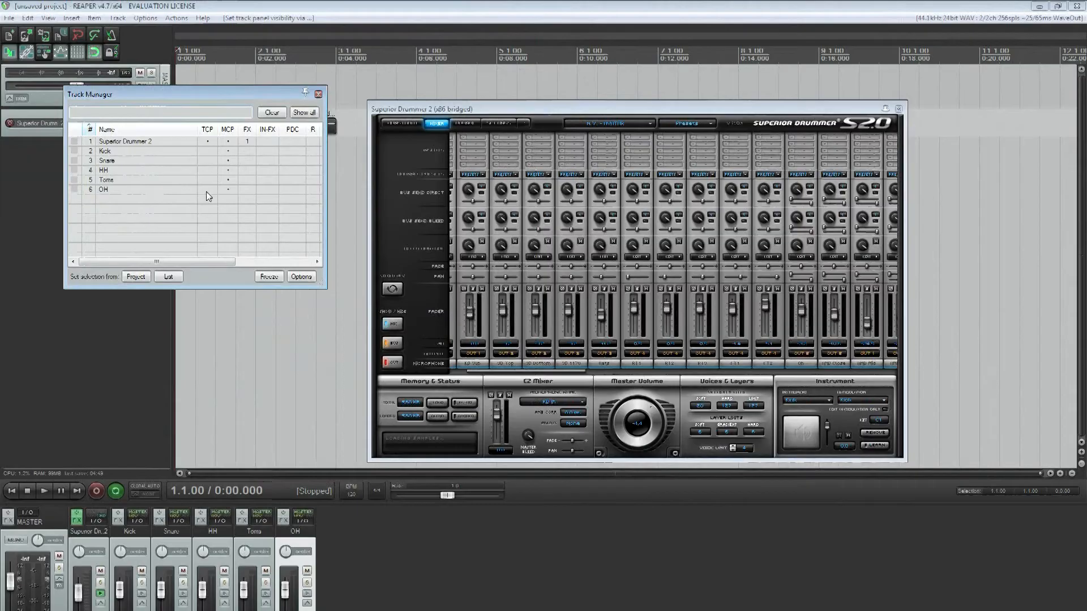
Insert a new track, move the Track Manager off the track list and name the track Drum Bus
right_click(107, 201)
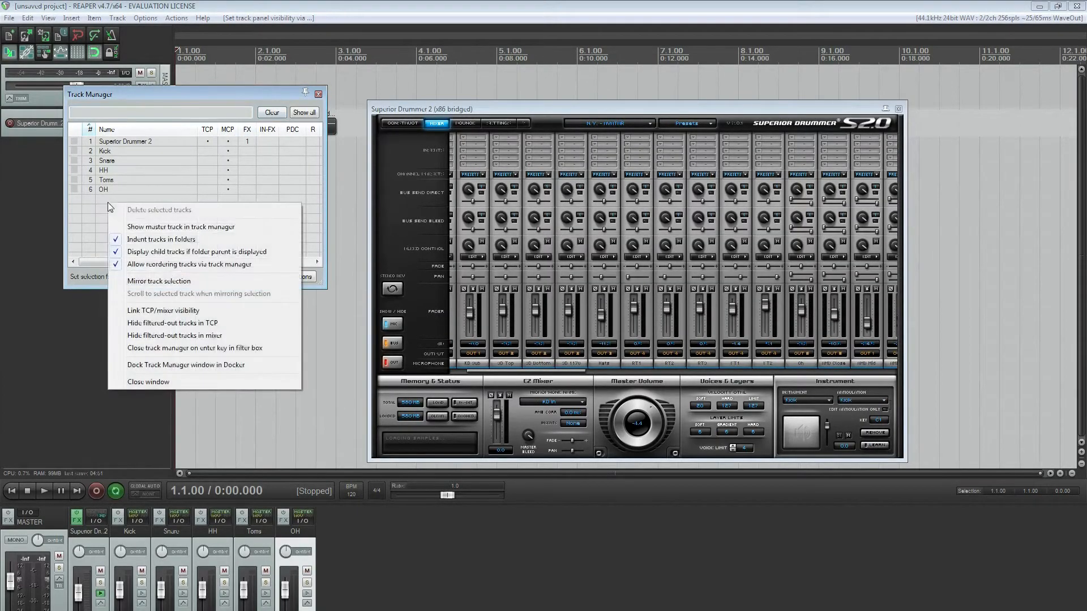
click(20, 256)
right_click(20, 256)
click(38, 257)
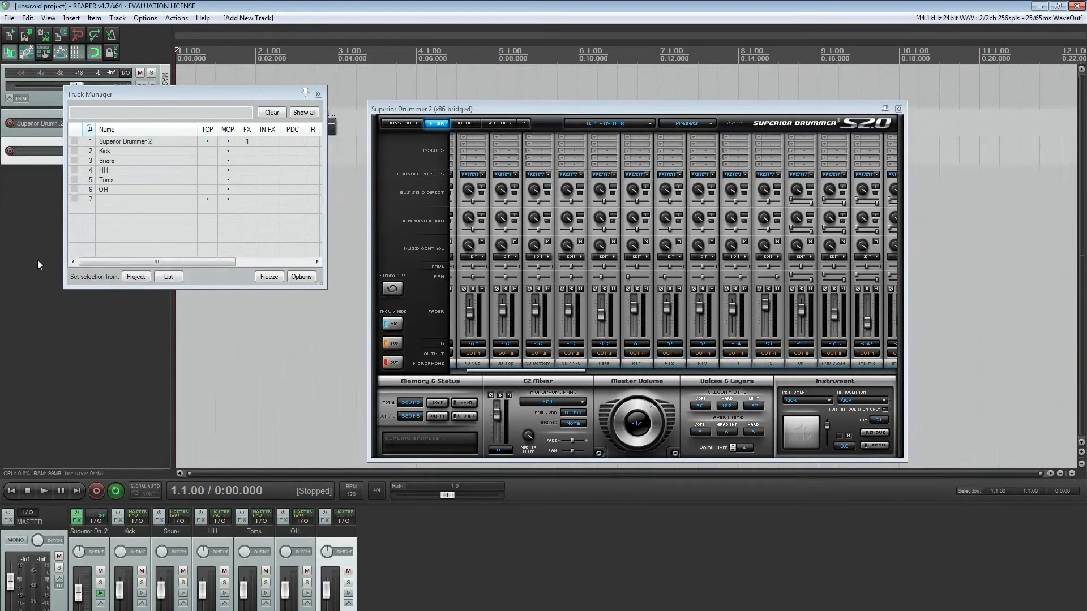
drag(173, 102, 294, 99)
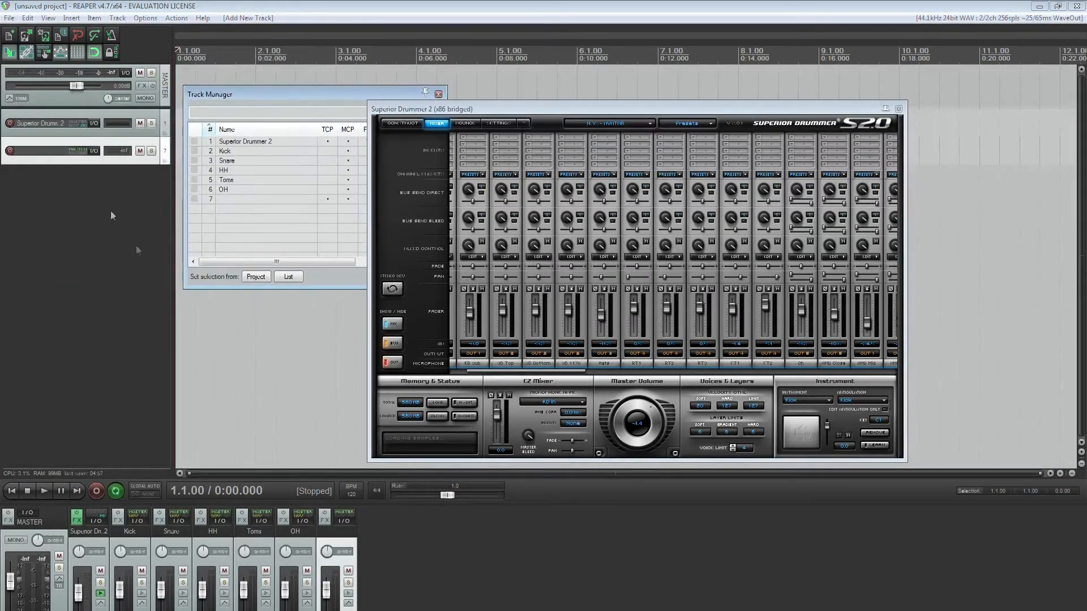
double_click(66, 151)
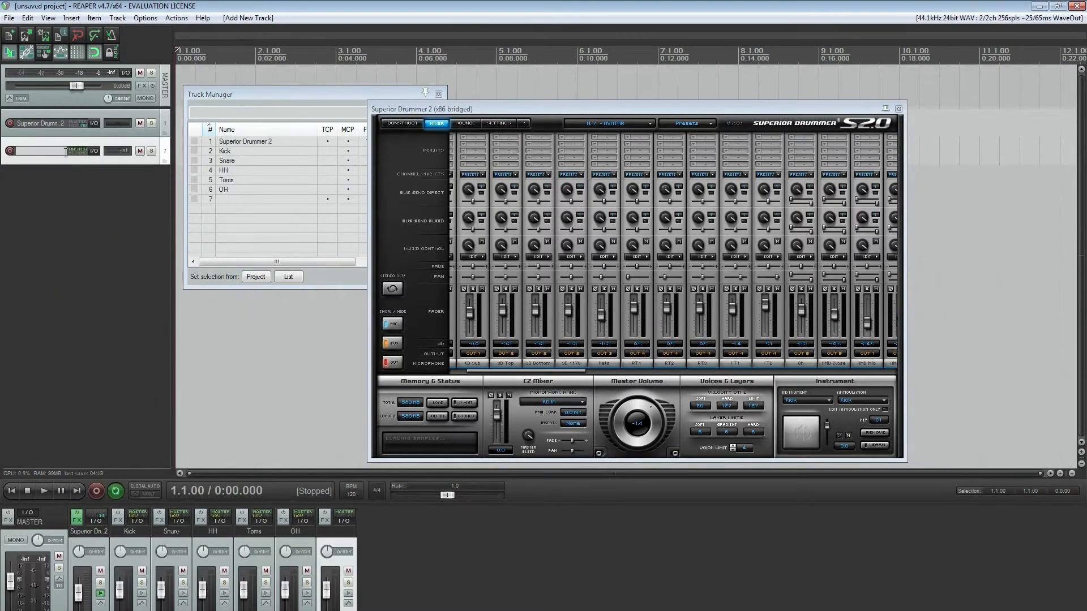
text(Drums Bus)
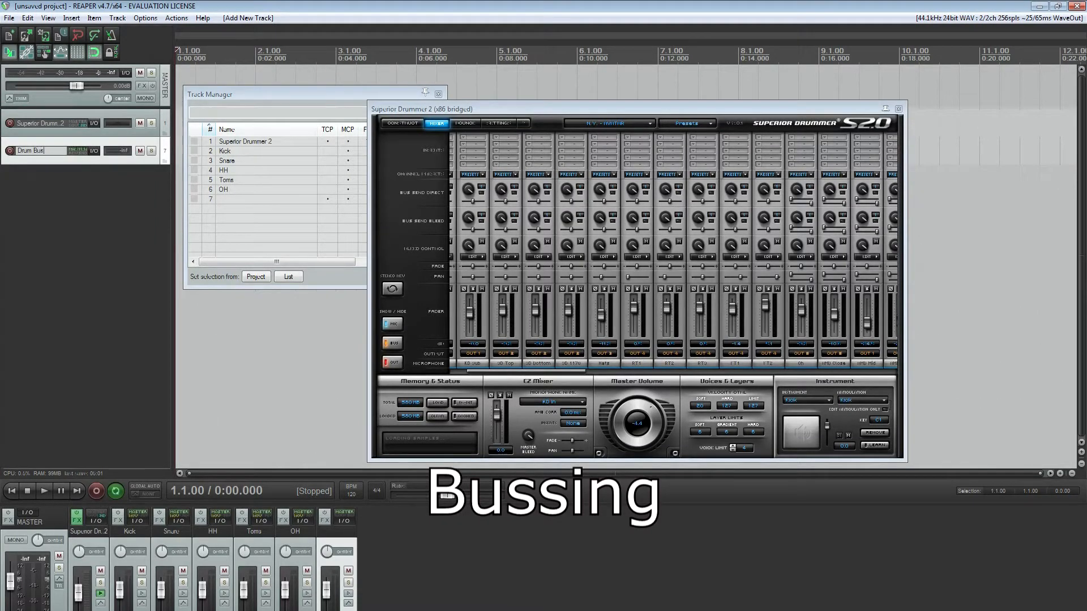
key(Return)
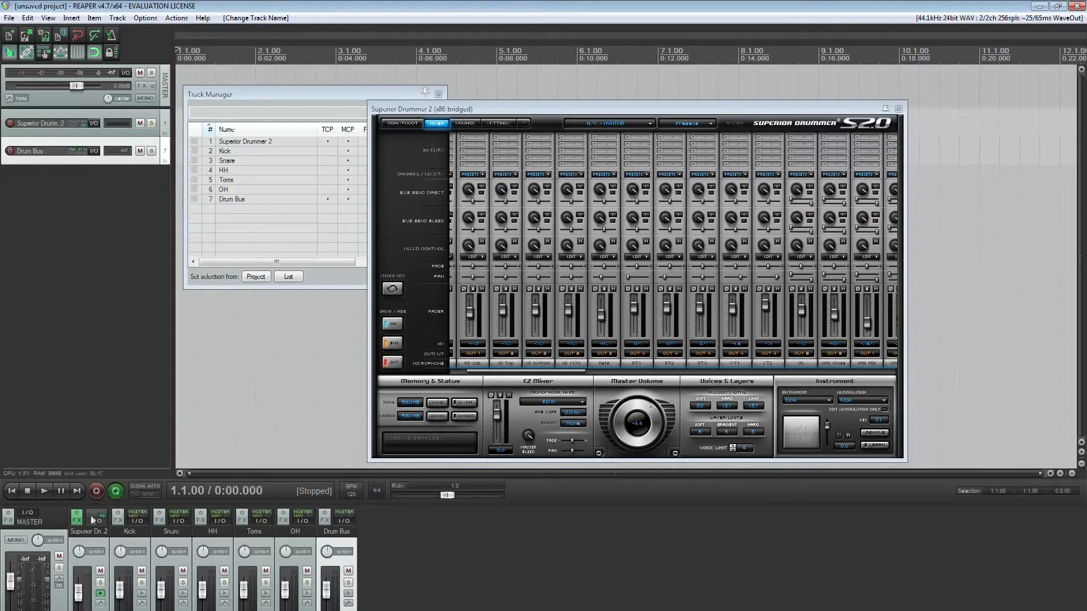
Reorder the Drum Bus track in front of Kick in the mixer and hide it from the track control panel
right_click(52, 514)
click(420, 586)
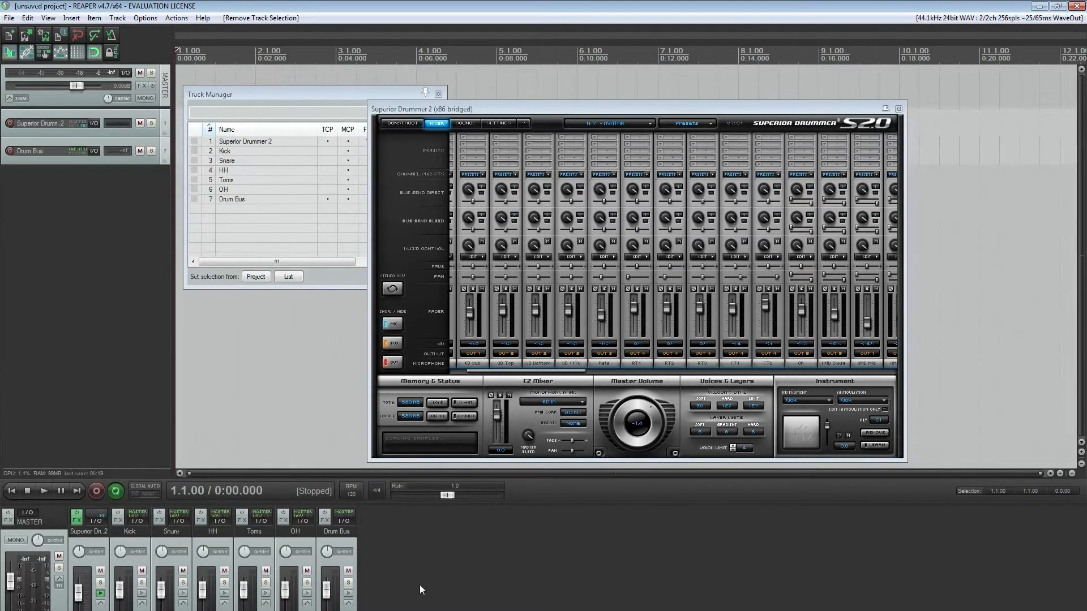
drag(337, 531, 110, 530)
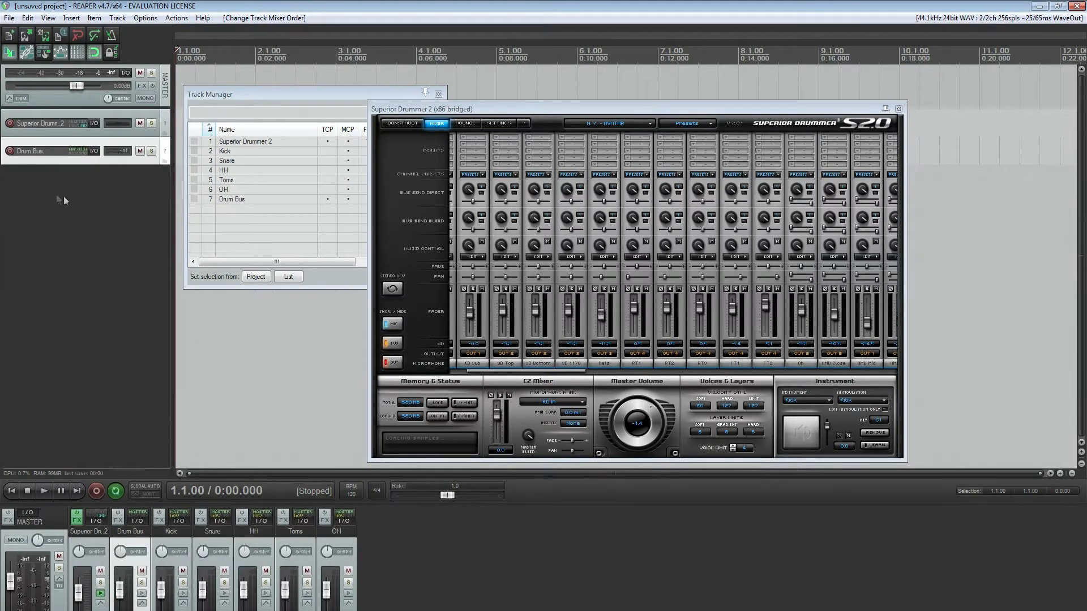
click(327, 199)
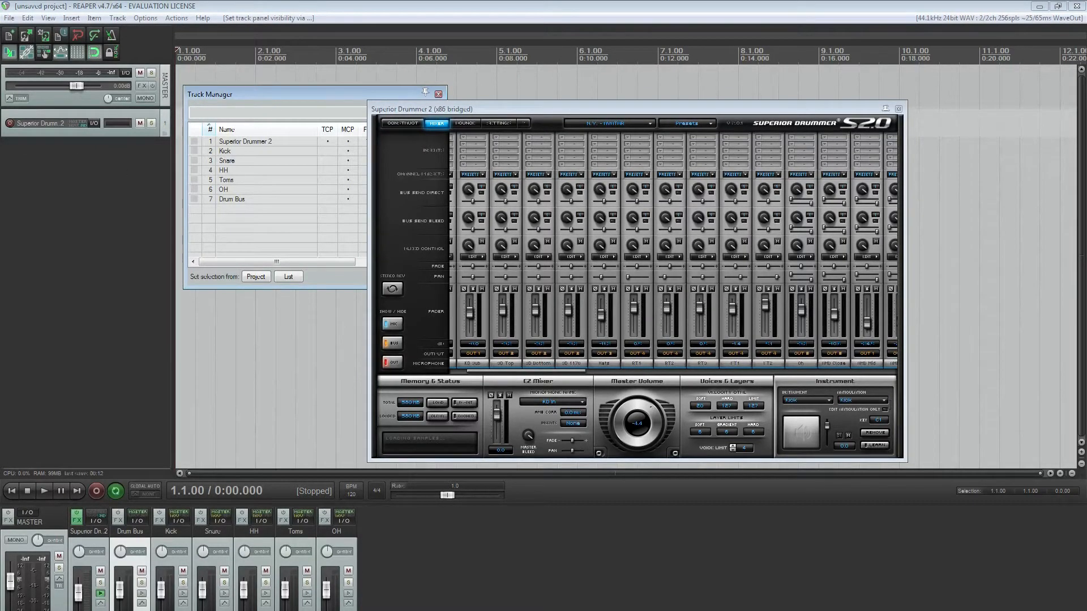
Disable the master send on the Kick, Snare, HH, Toms and OH tracks together and send them to Drum Bus
click(188, 541)
shift+click(343, 542)
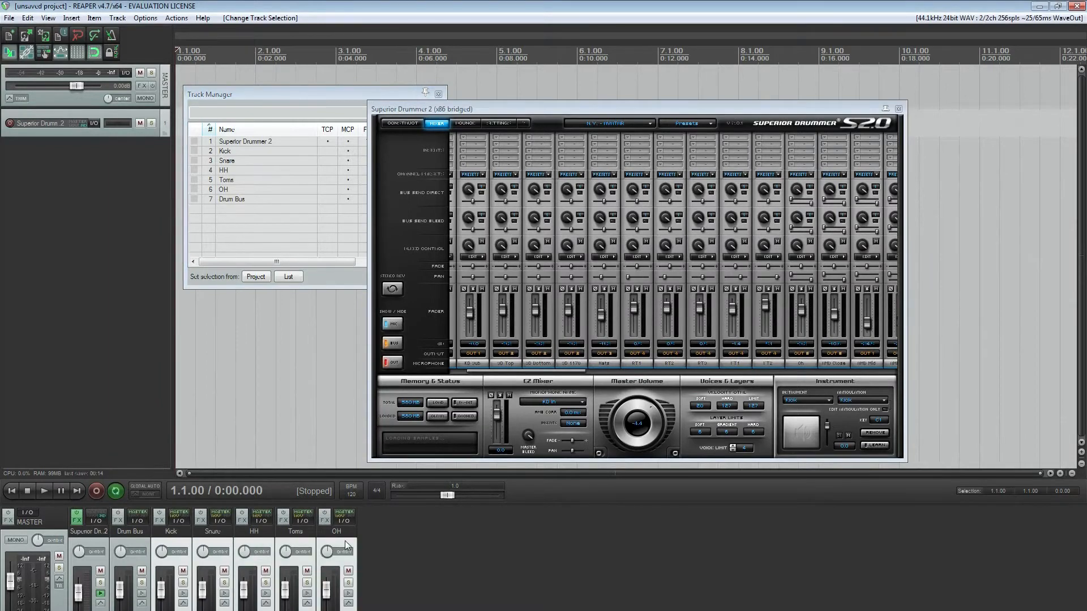
click(178, 522)
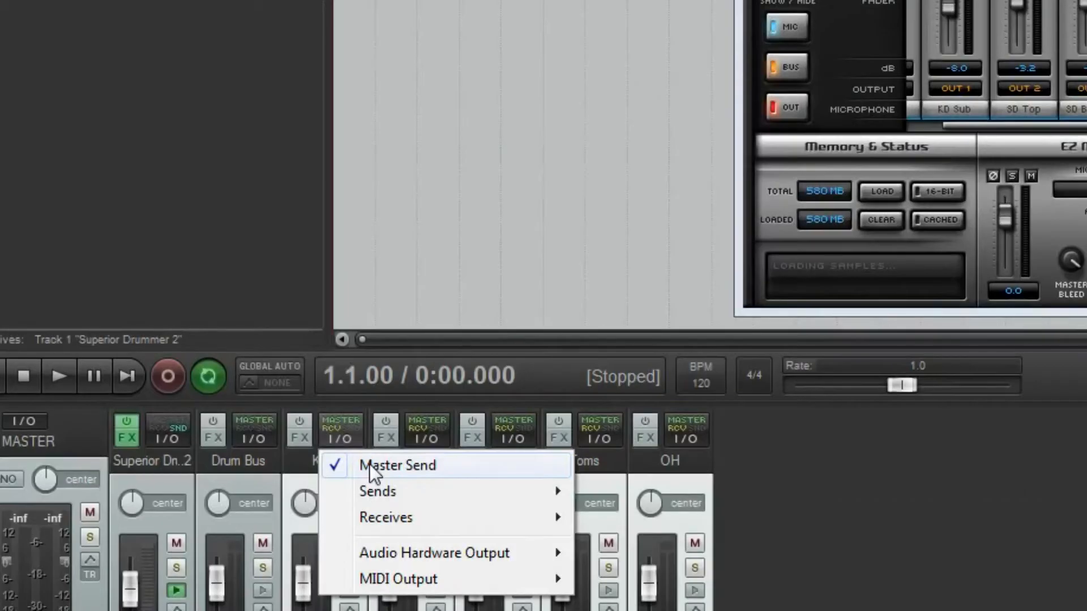
click(369, 464)
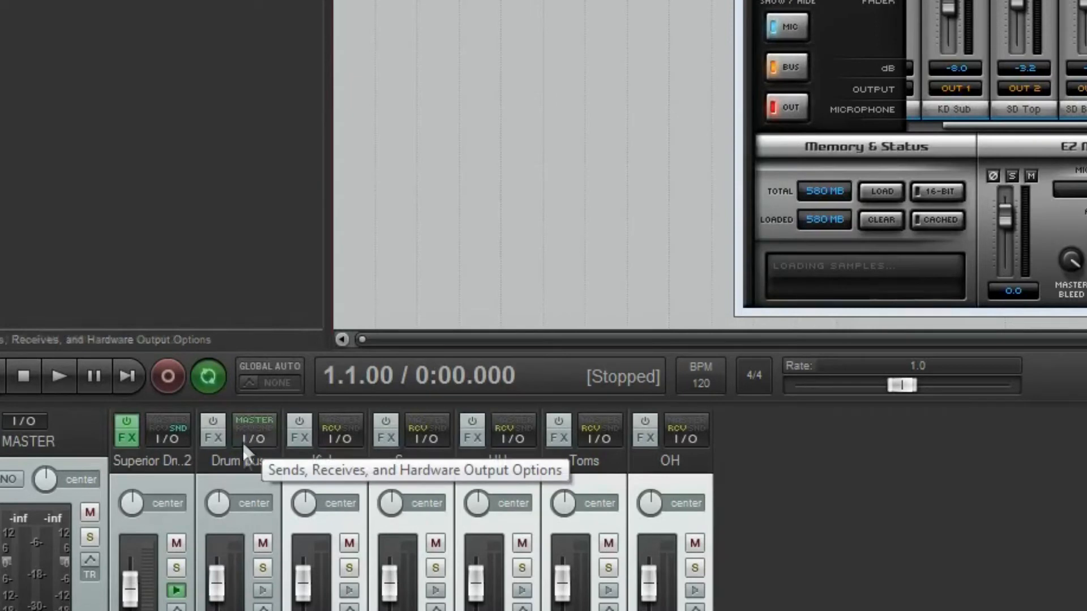
click(340, 443)
mouse_move(462, 488)
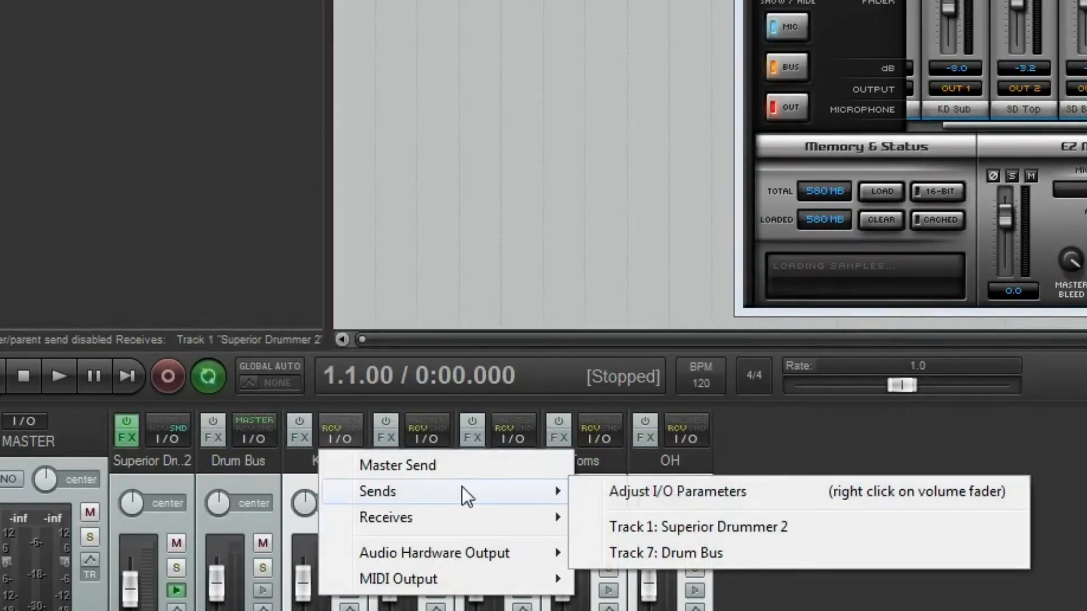
click(671, 553)
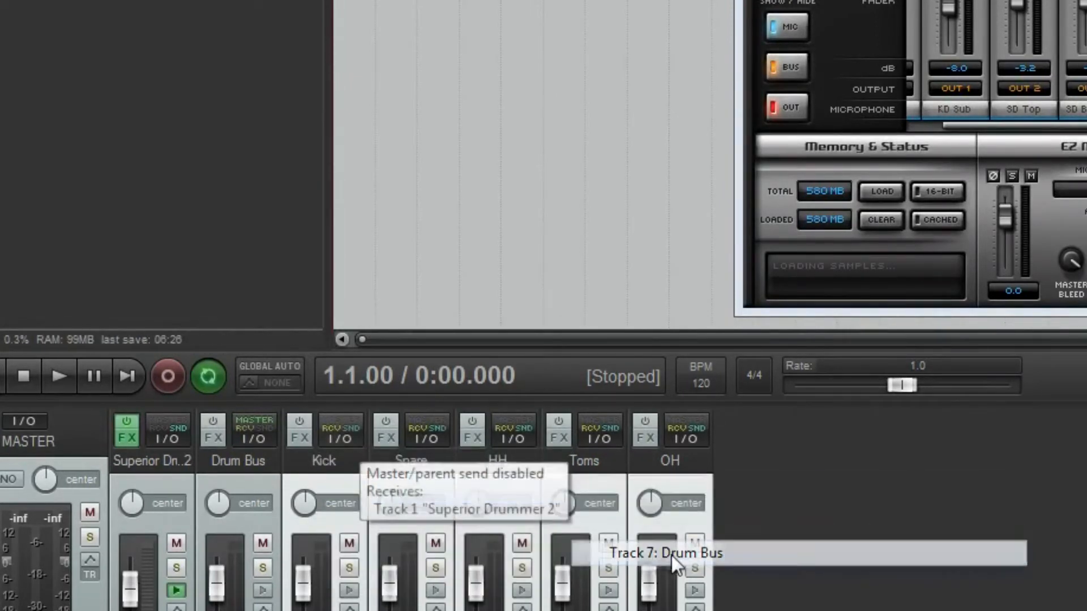
Color the Drum Bus, Kick, Snare, HH, Toms and OH tracks a custom golden brown, about RGB 156, 114, 35
click(253, 477)
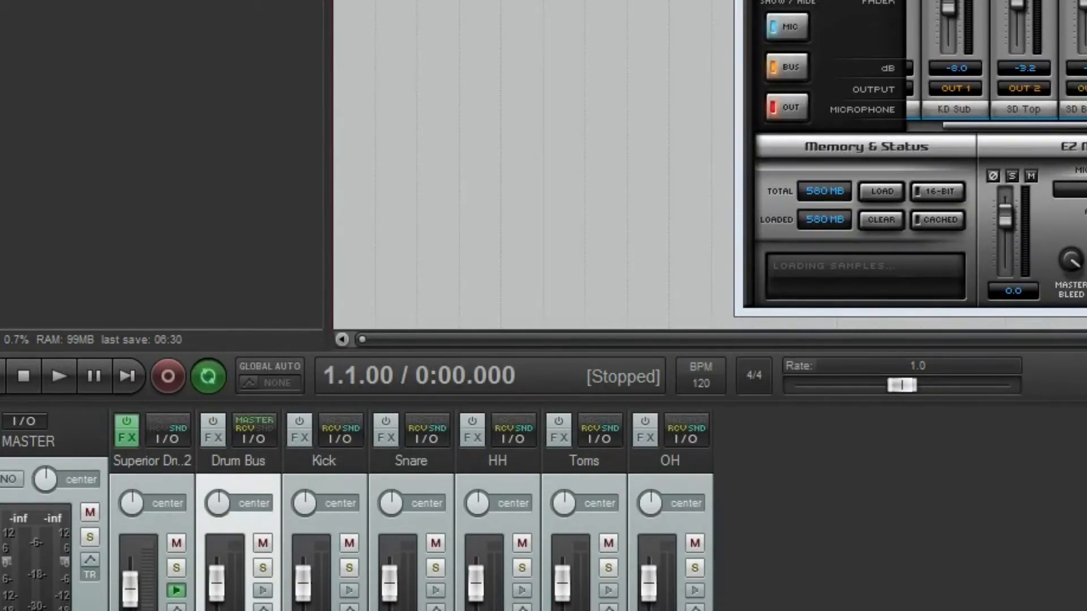
right_click(258, 472)
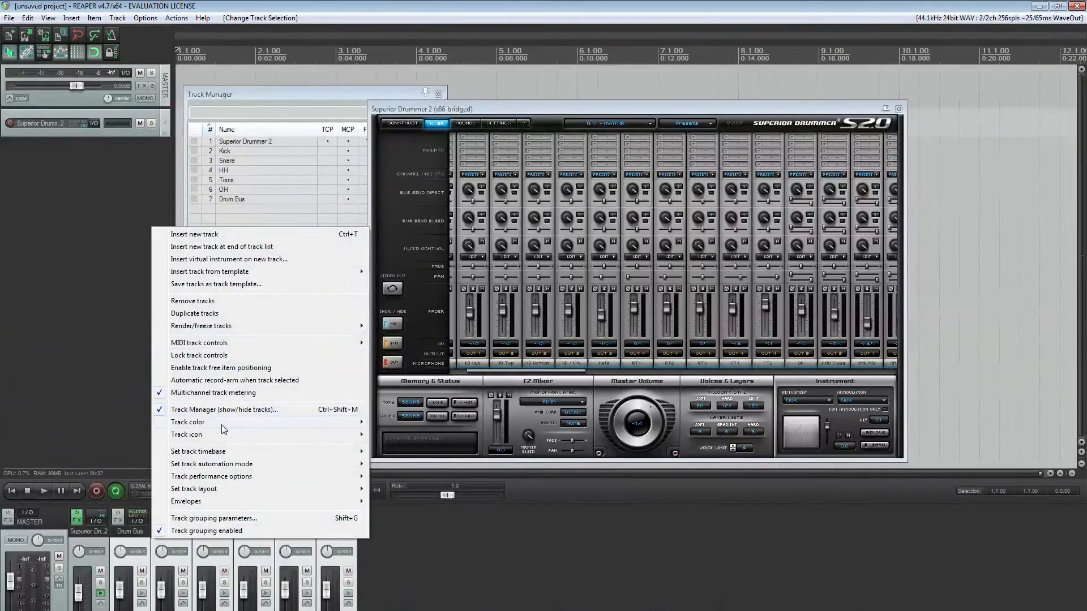
mouse_move(221, 424)
click(401, 417)
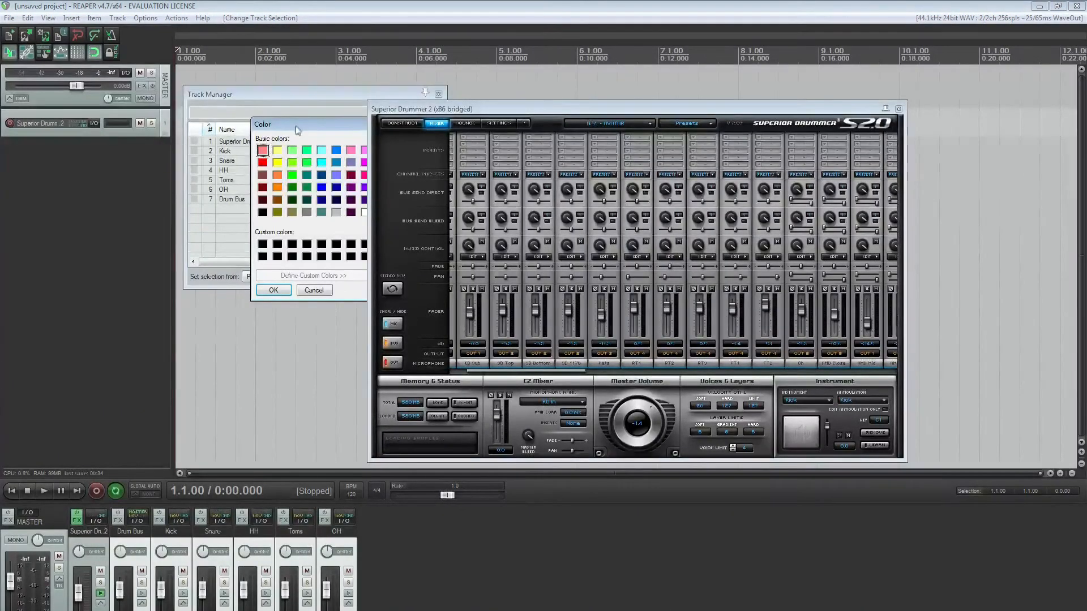
drag(296, 128, 84, 156)
drag(181, 206, 179, 202)
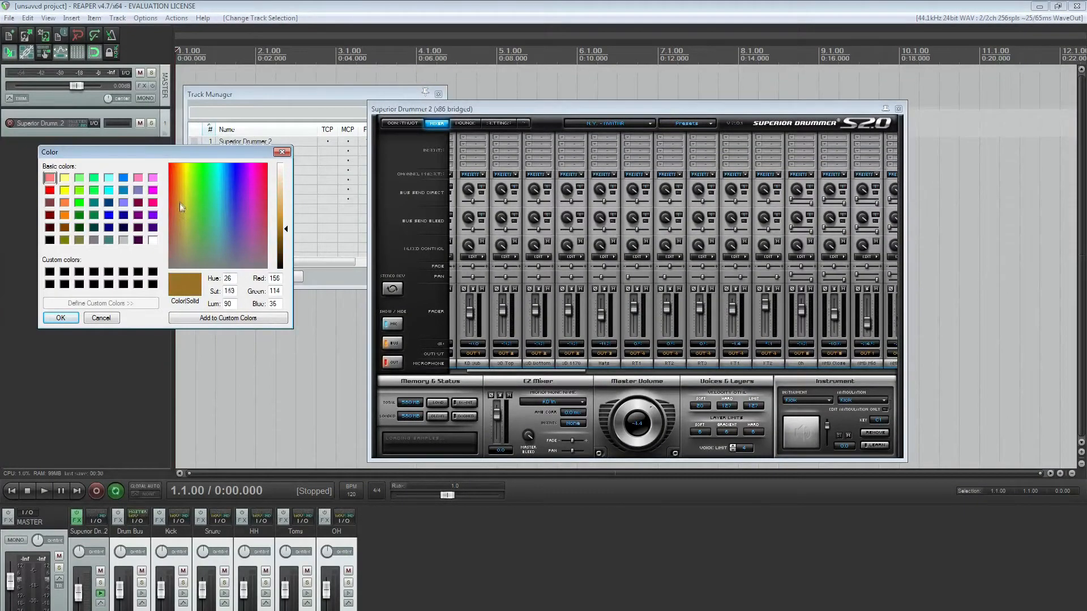
click(61, 317)
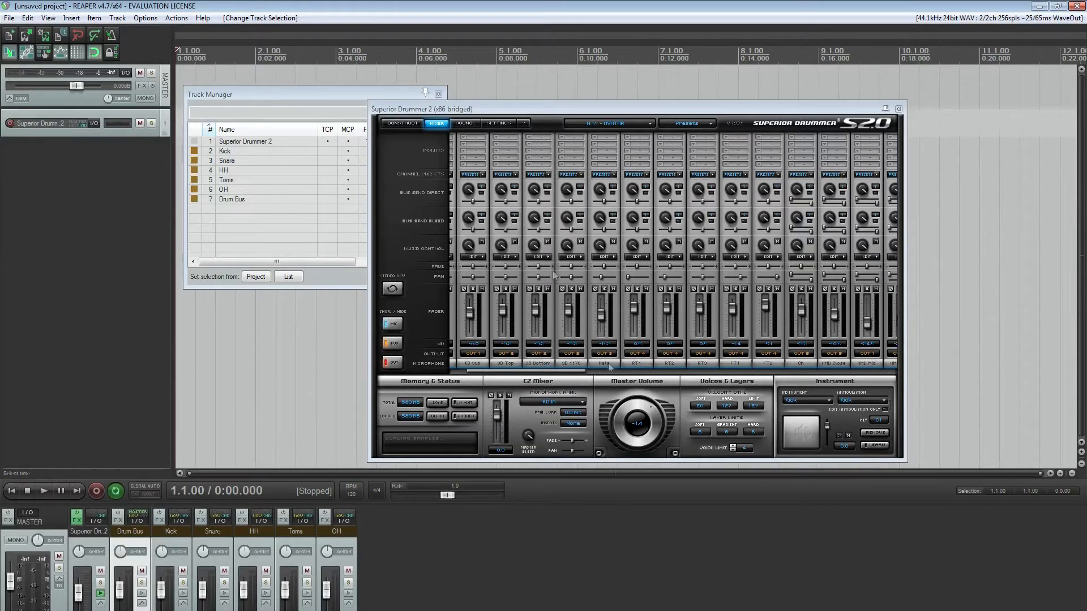
Move the Track Manager clear of the plugin window and hide the Superior Drummer 2 track from the mixer
drag(329, 94, 240, 109)
click(255, 155)
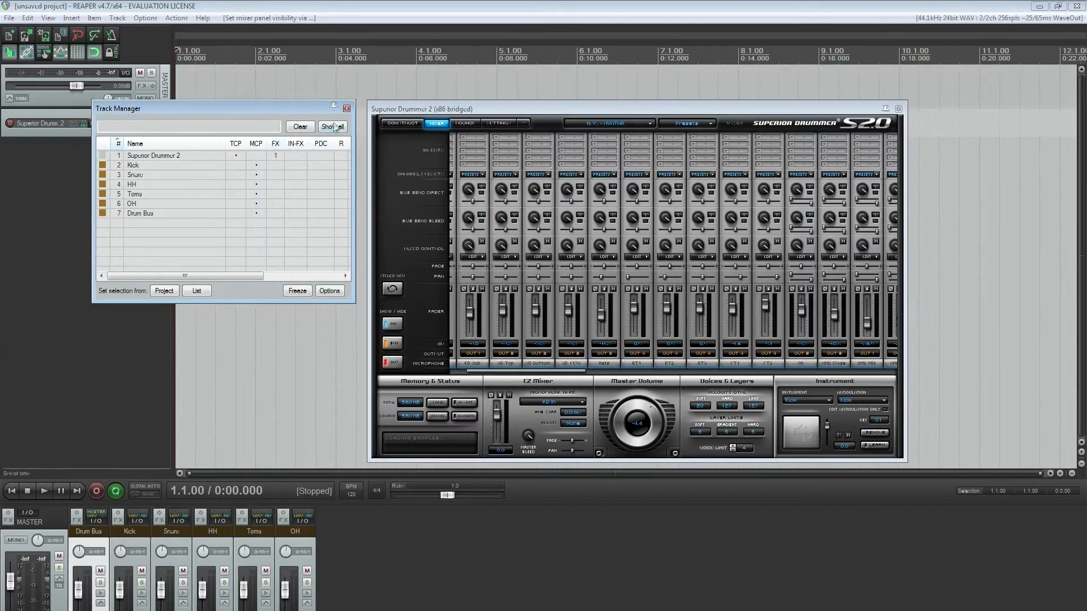
Close the Track Manager and play back the drum clip with the time selection set from 2.1.00 to 3.1.00
click(347, 107)
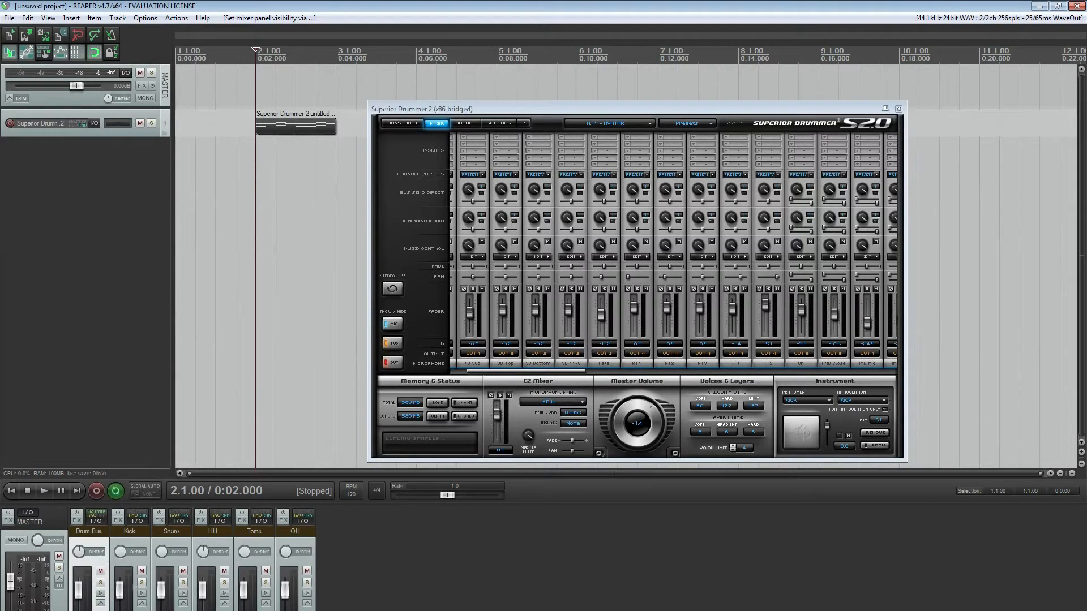
drag(256, 64, 335, 63)
key(space)
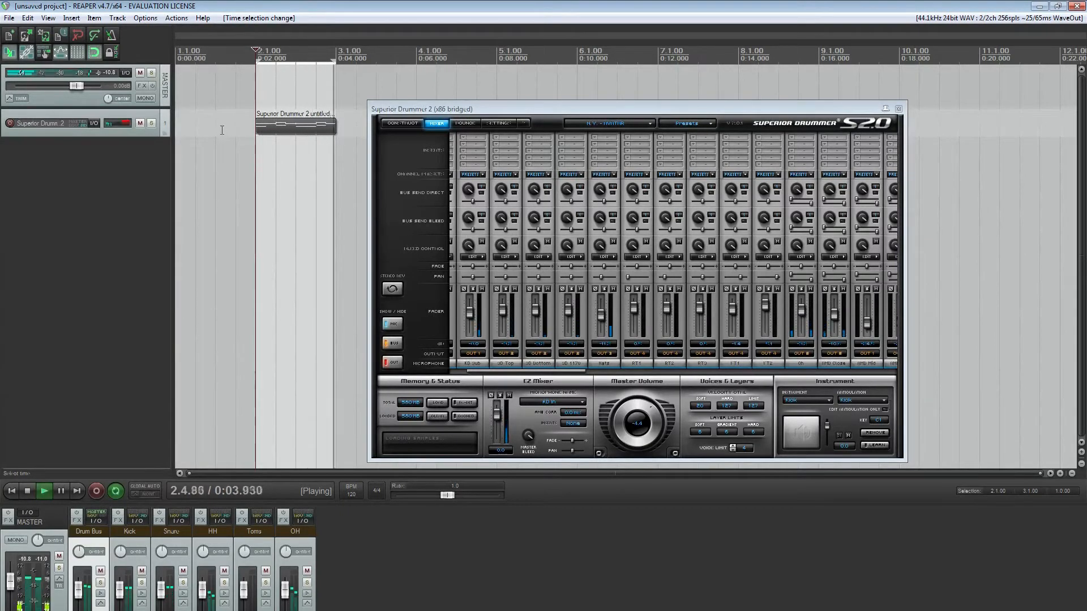
key(space)
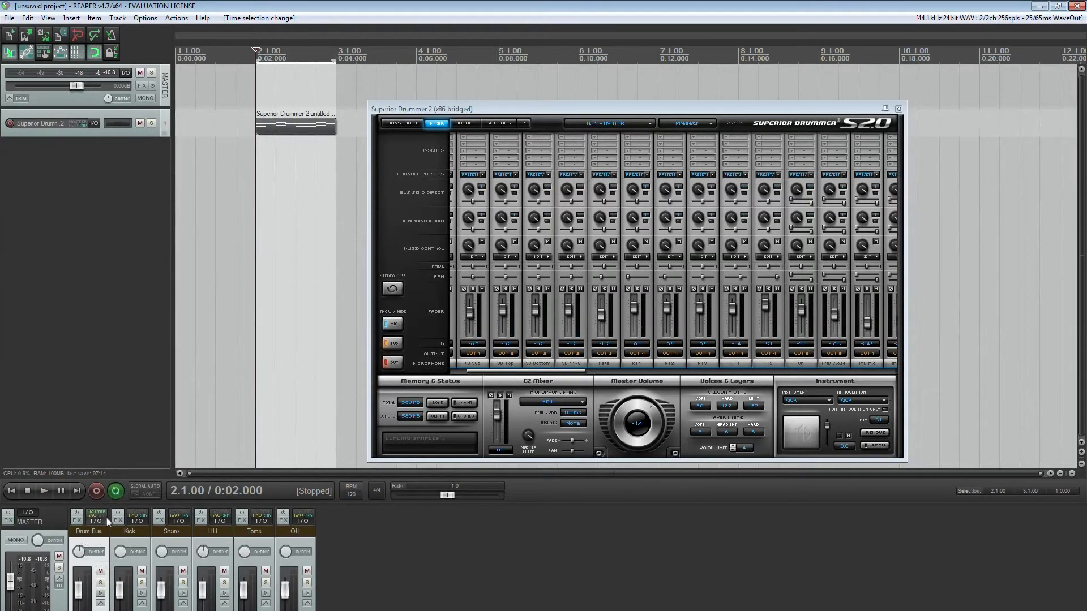
During playback, test the Drum Bus fader, returning it to its former level, and lower the HH volume to about -13 dB
key(space)
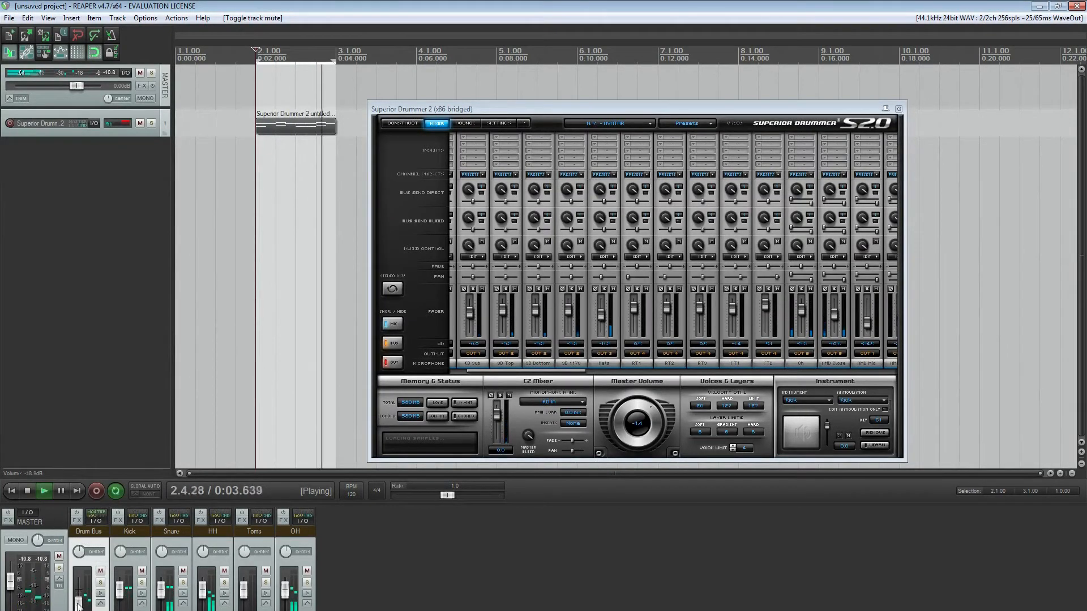
drag(83, 610, 83, 591)
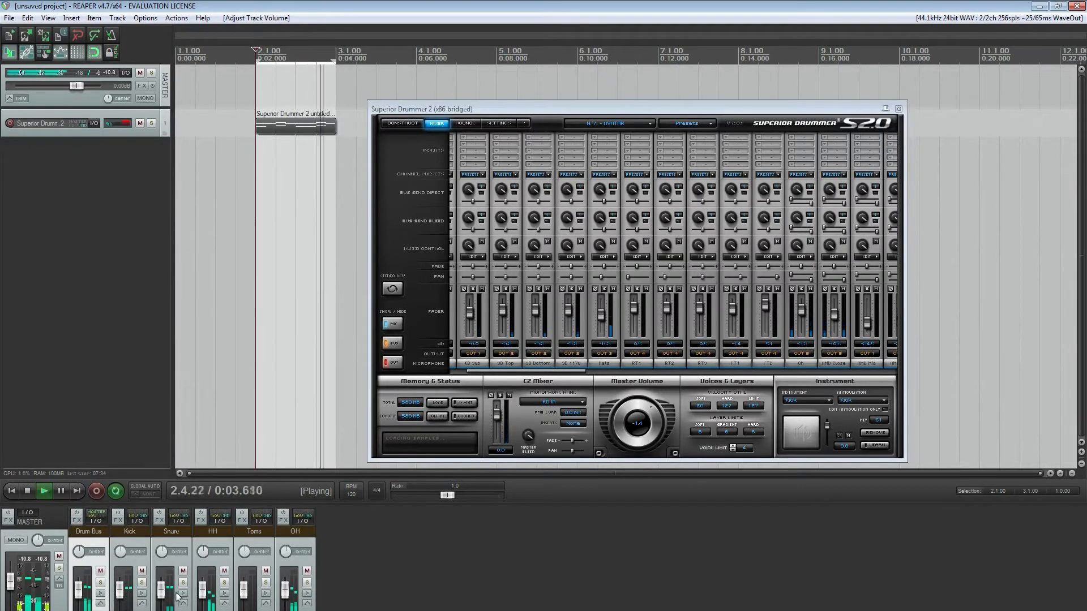
drag(202, 593, 201, 606)
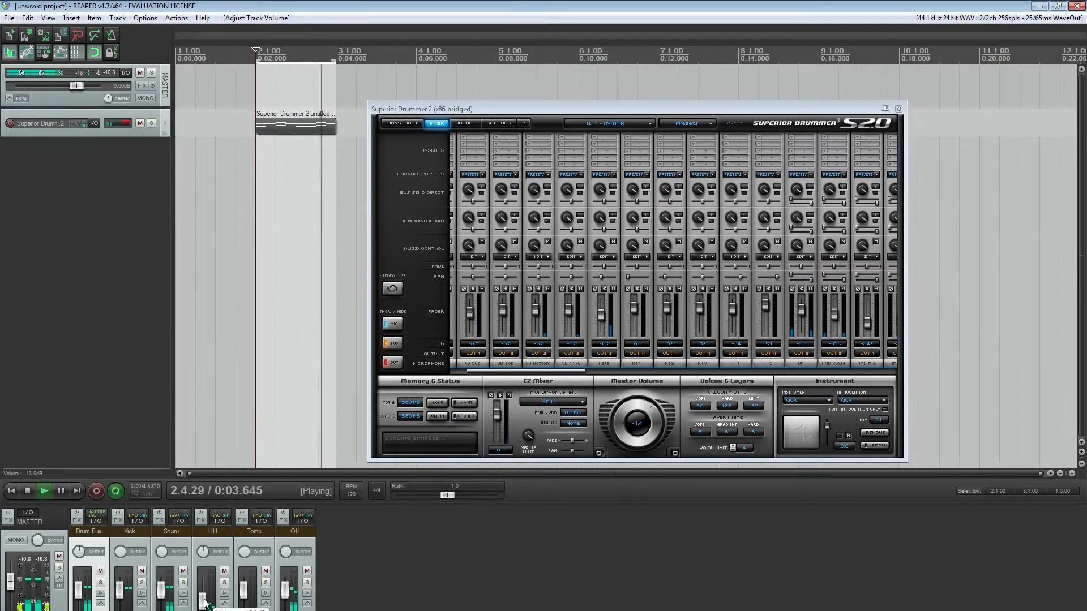
key(space)
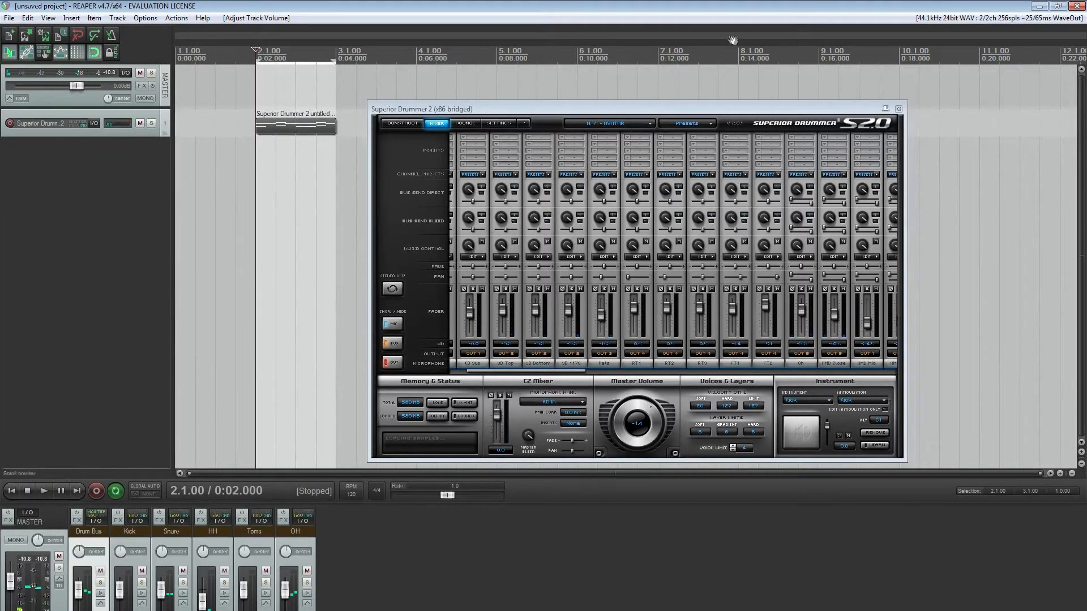
Load the sample project Dunn Drums.s20 into Superior Drummer 2 and close the plugin window
click(687, 123)
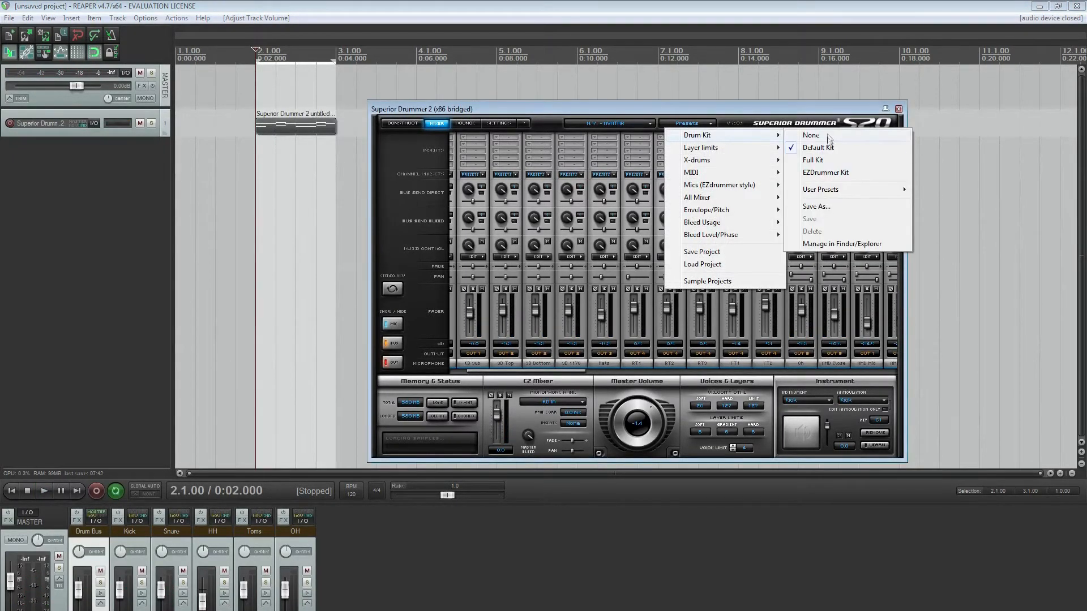
click(712, 279)
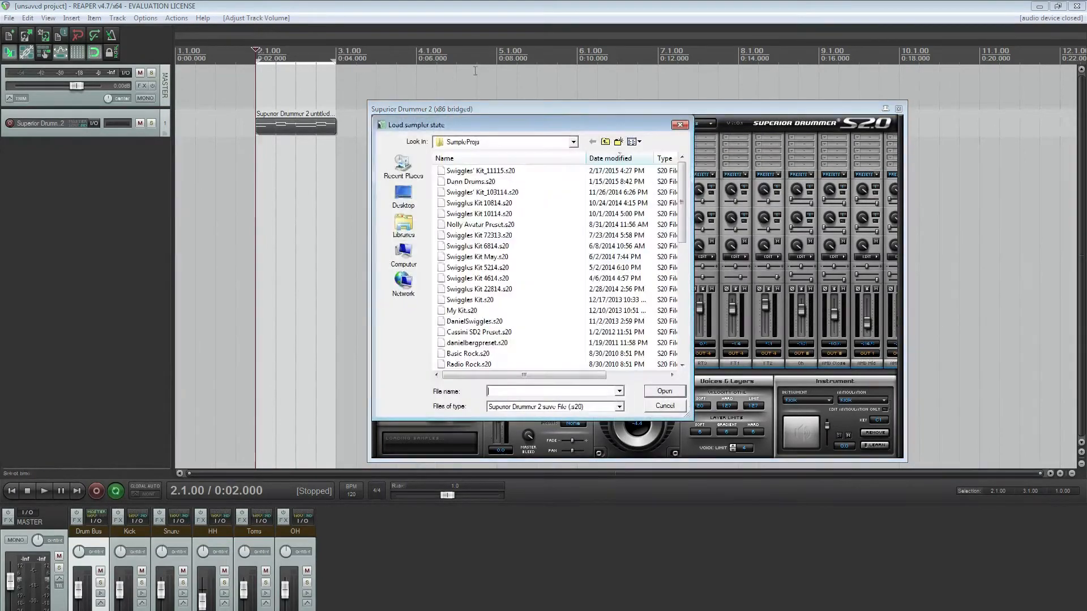
double_click(477, 181)
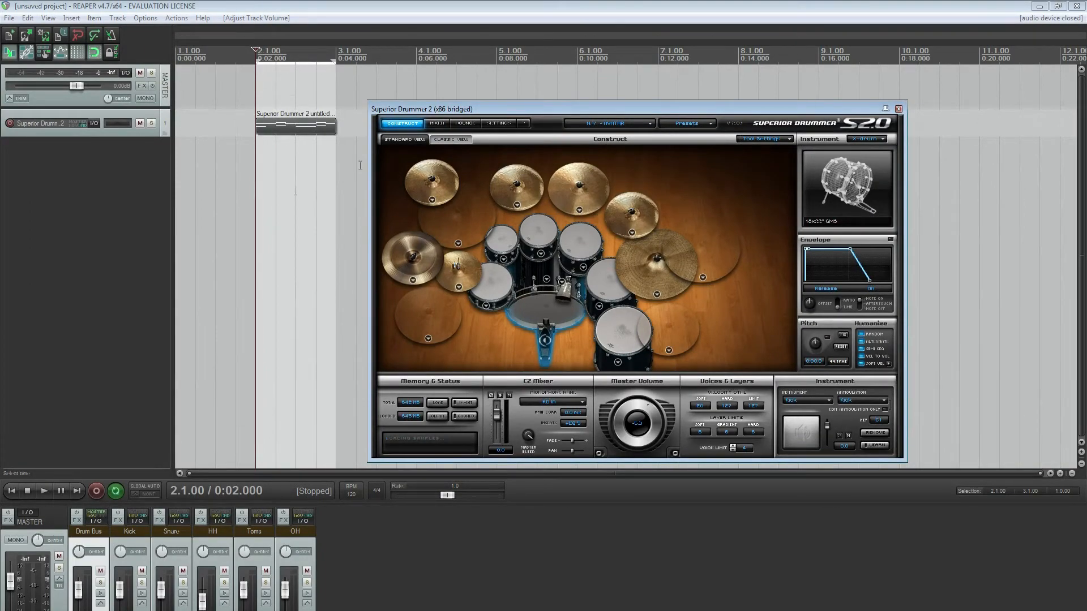
click(898, 108)
Delete the drum MIDI clip, make the Superior Drummer 2 track taller and return the edit cursor to the project start
click(292, 134)
key(Delete)
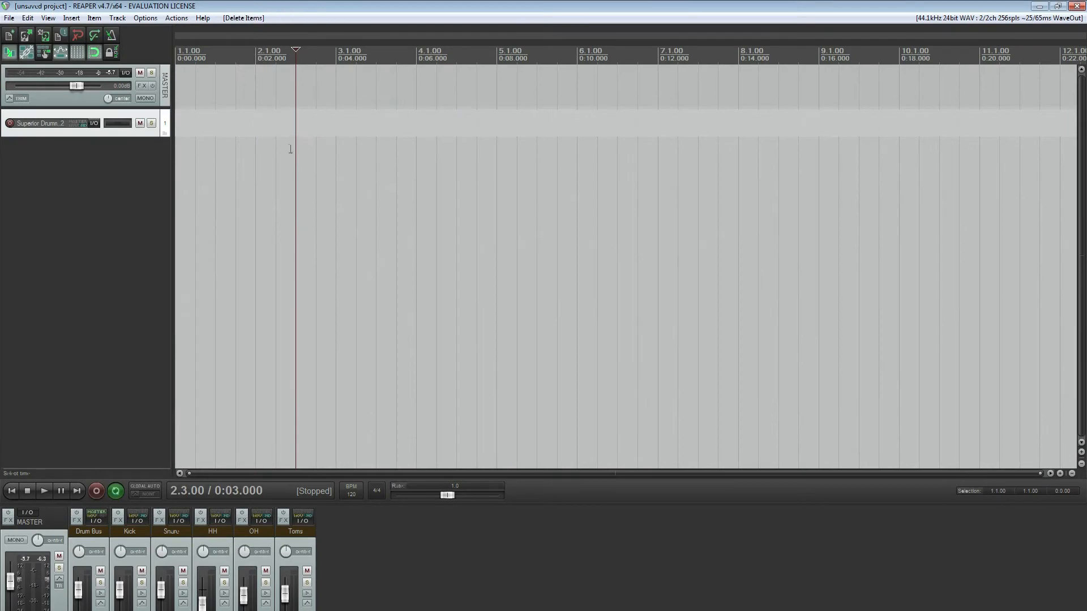
drag(65, 136, 66, 151)
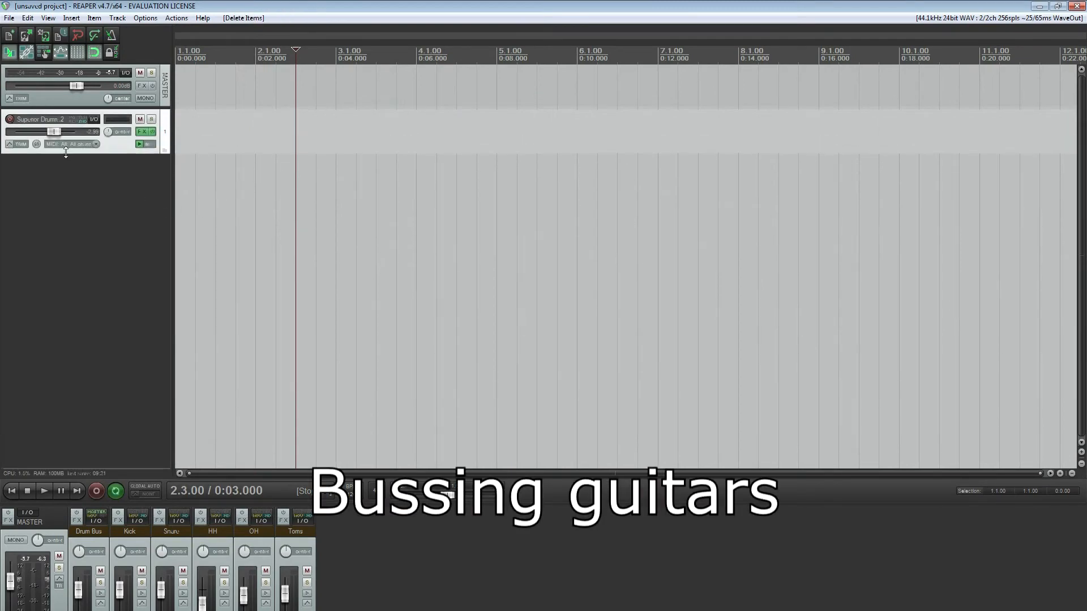
click(67, 174)
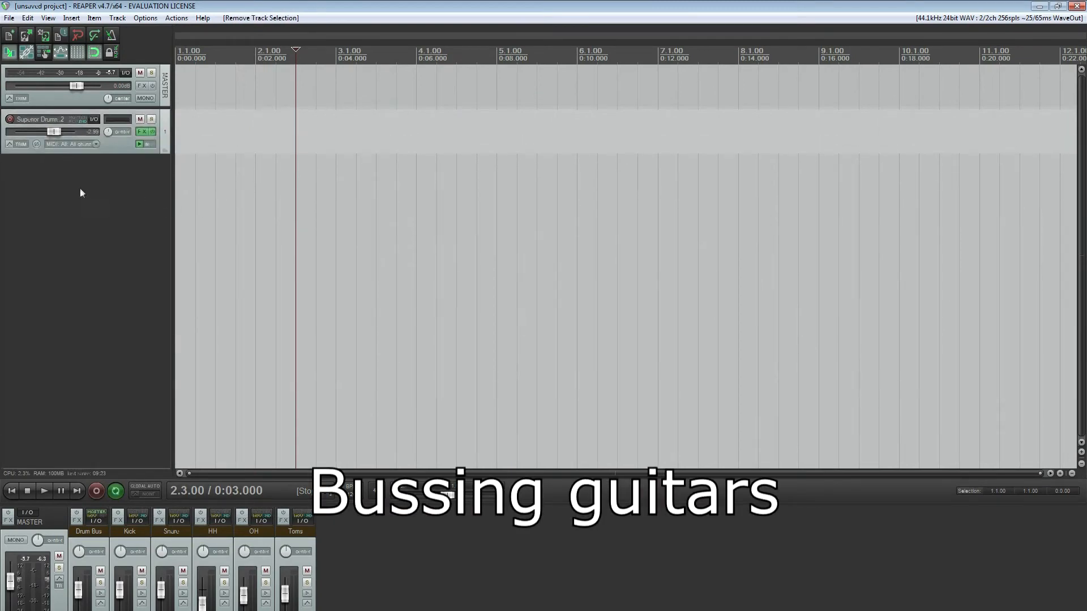
click(11, 491)
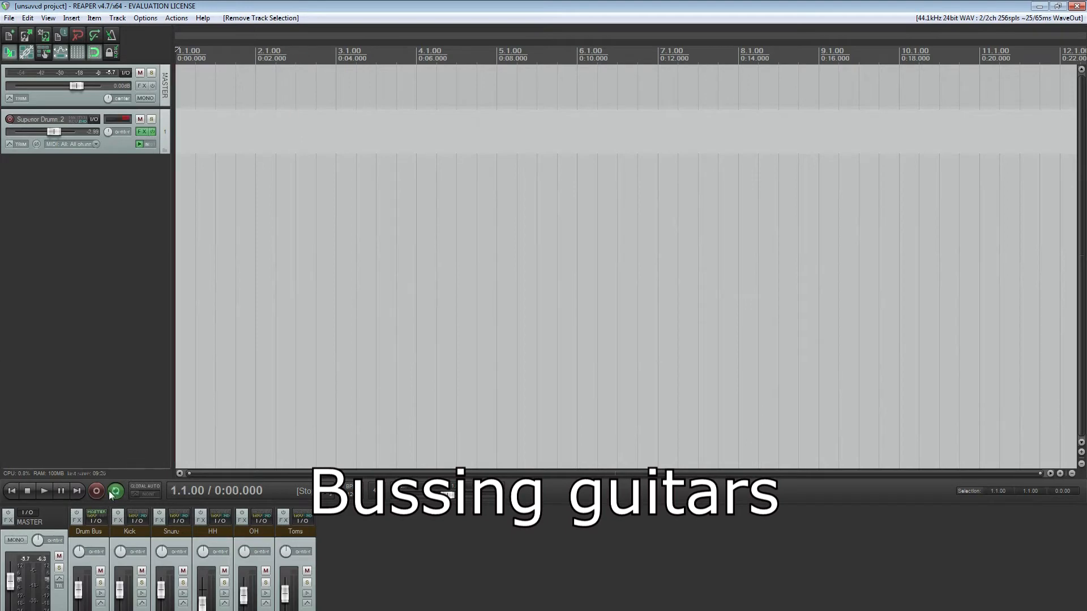
Insert three new unnamed tracks directly after the Superior Drummer 2 track
right_click(142, 186)
click(219, 207)
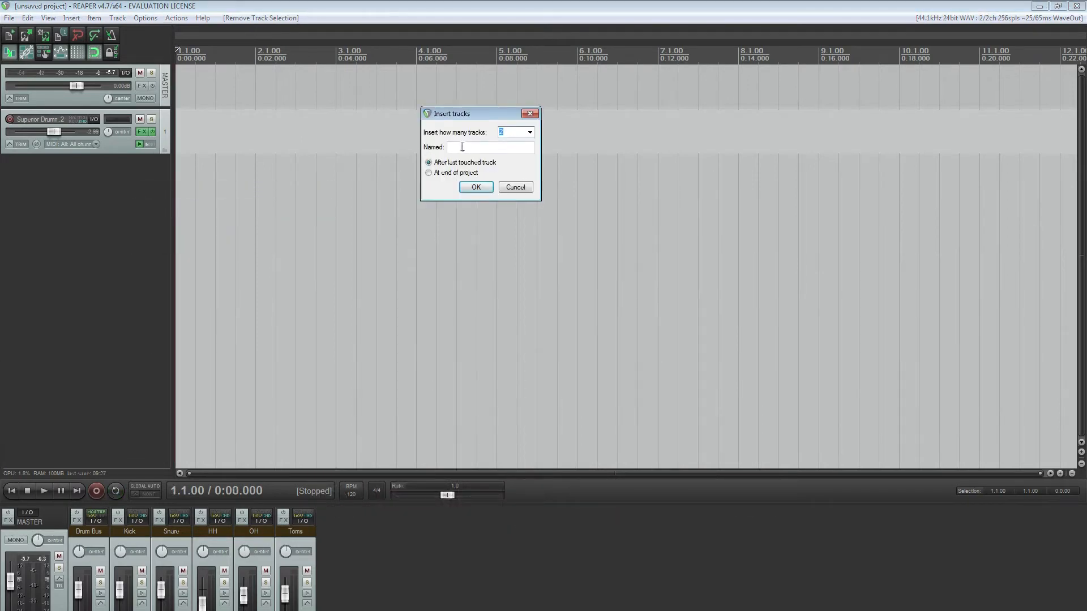
click(476, 188)
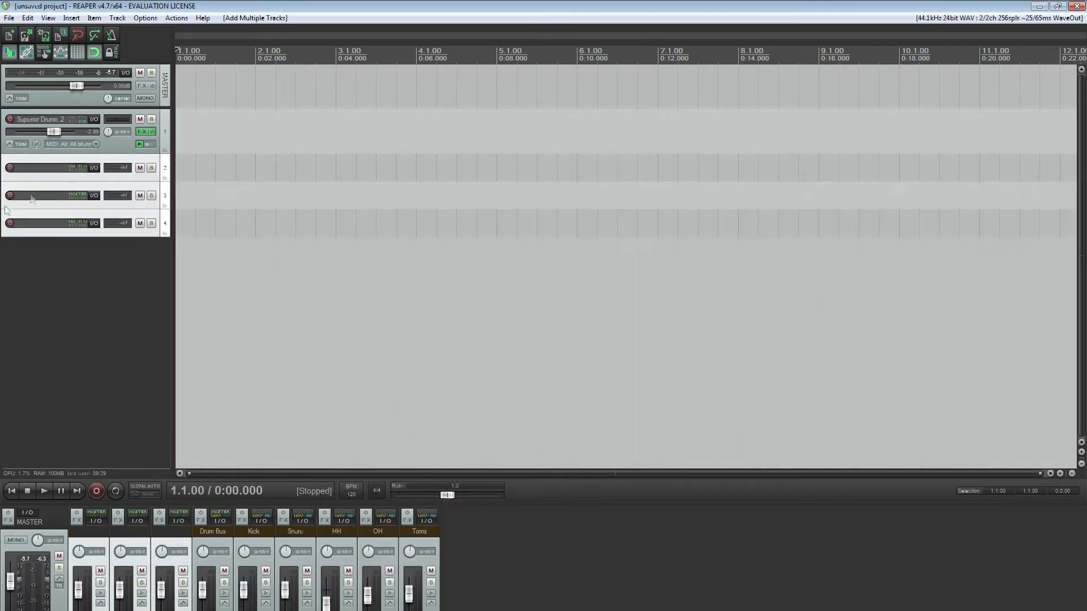
Nest tracks 3 and 4 under track 2 so that track 2 acts as their folder
click(168, 176)
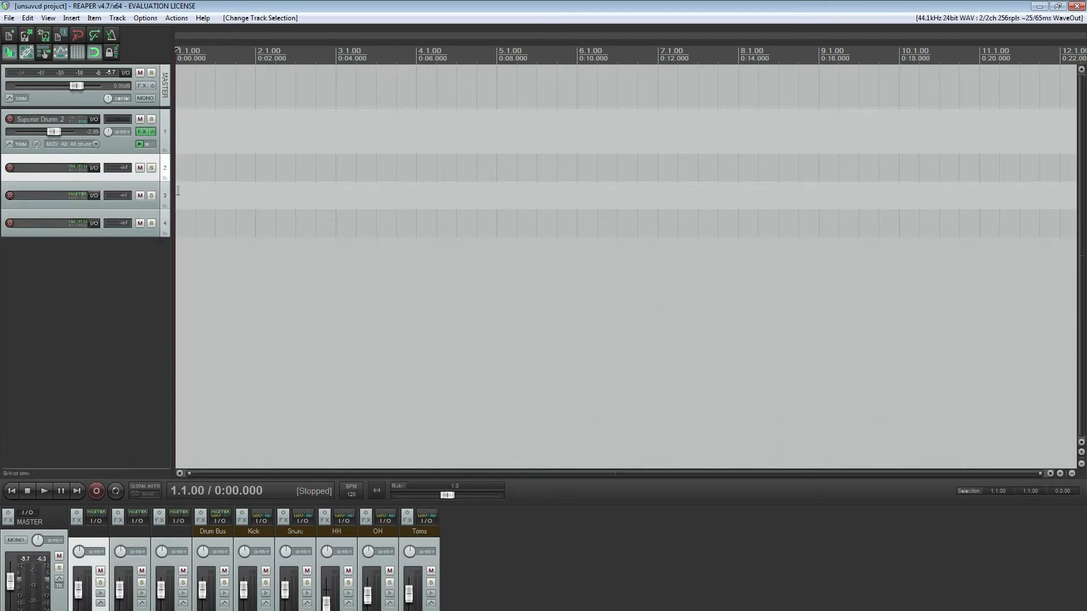
click(163, 199)
shift+click(164, 224)
drag(166, 199, 164, 171)
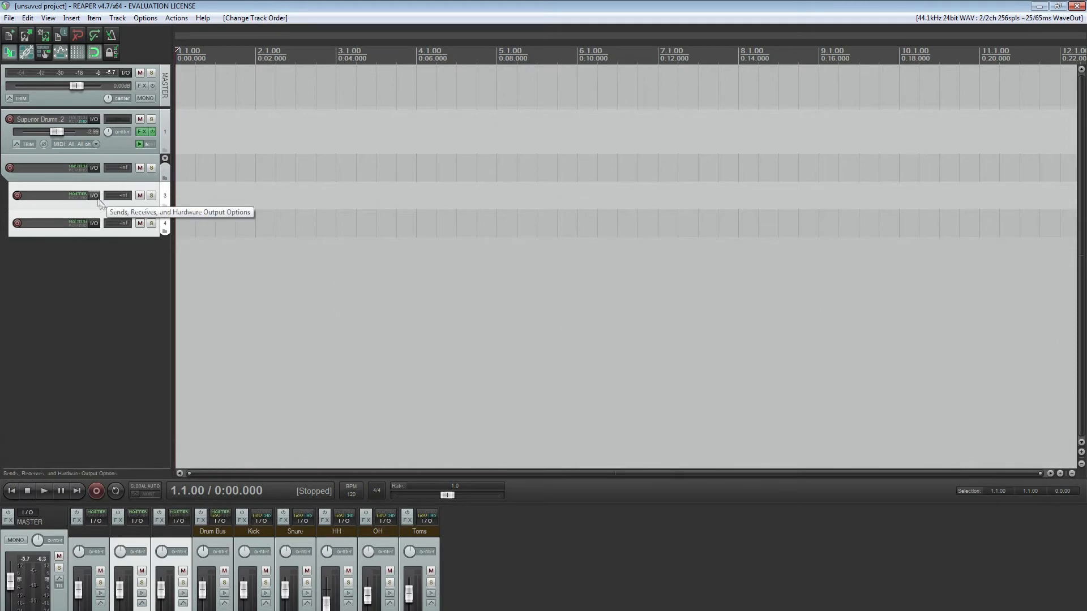
Name the new folder track Rhythm Bus and its two child tracks Rhythm L and Rhythm R
click(70, 175)
double_click(65, 169)
text(Rhythm Bus)
key(Return)
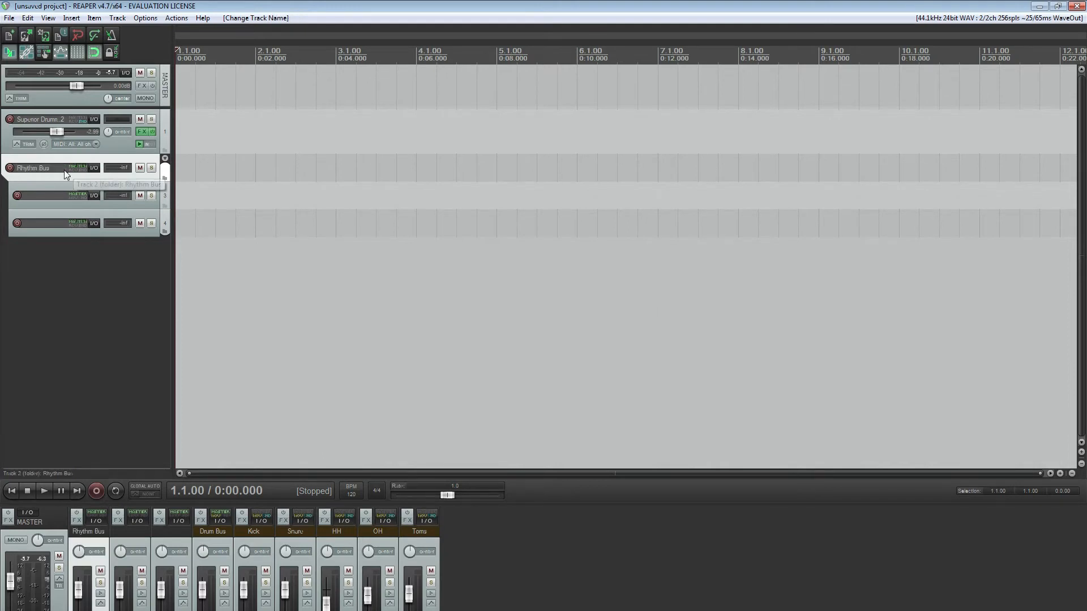
double_click(50, 193)
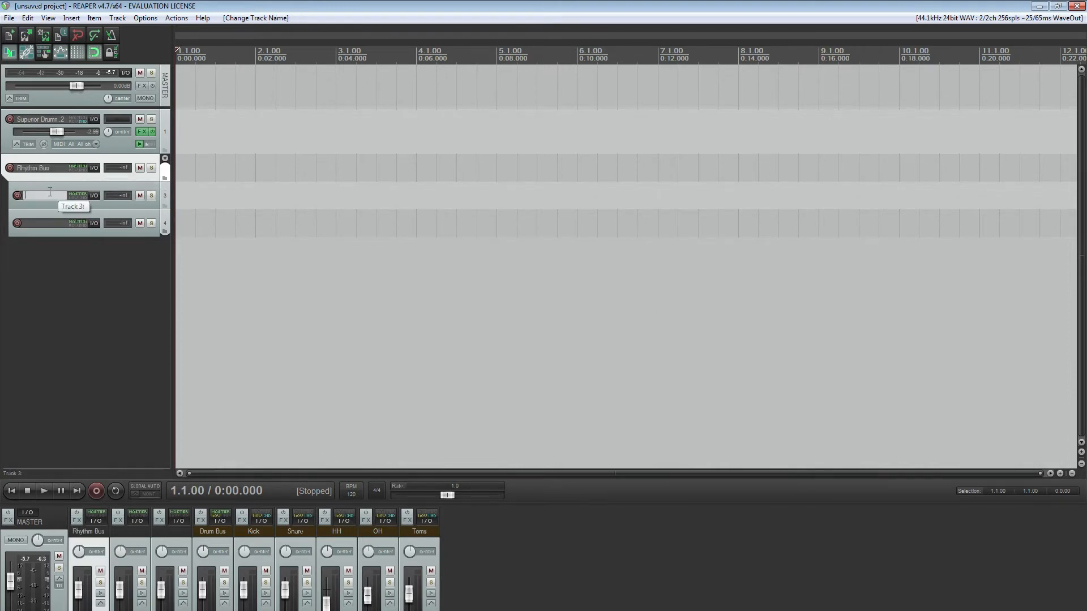
text(Rhythm L)
key(Return)
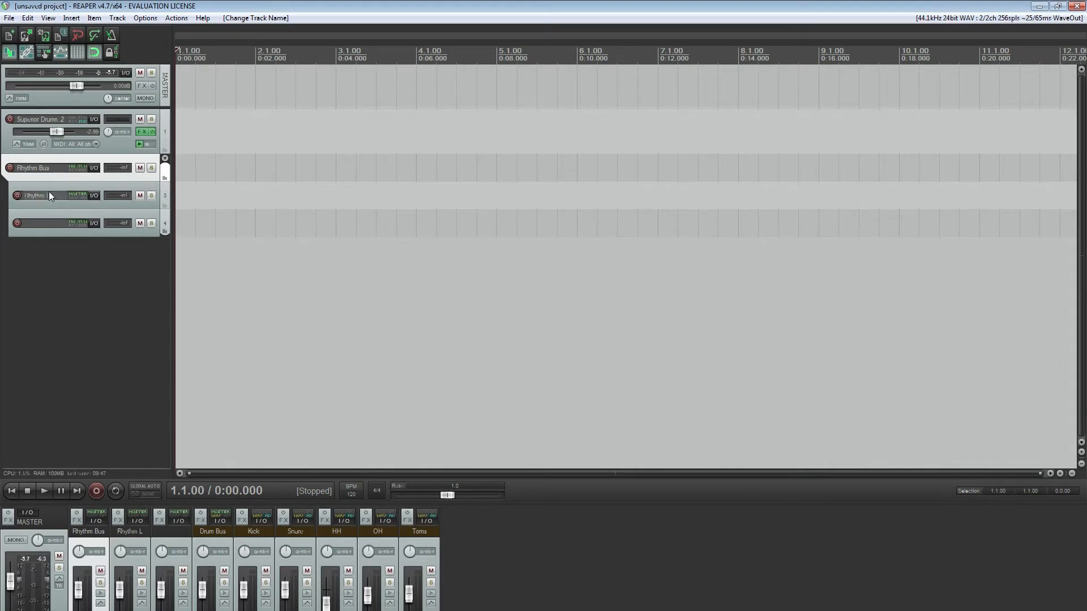
double_click(56, 220)
text(Rhythm R)
key(Return)
Pan the Rhythm L track 100% left and the Rhythm R track 100% right
drag(119, 552, 163, 560)
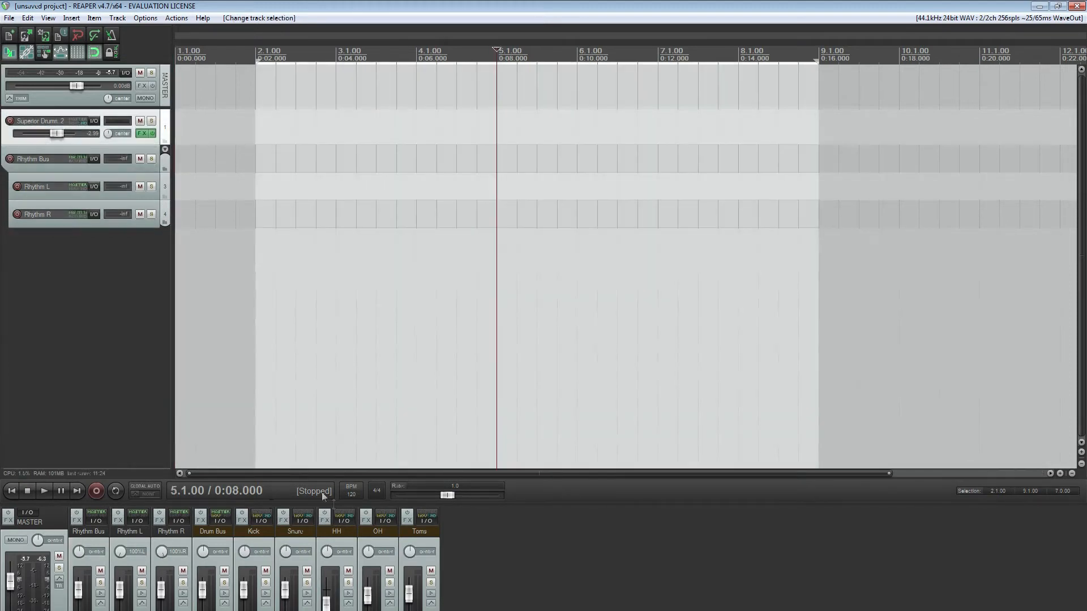
click(56, 193)
click(56, 220)
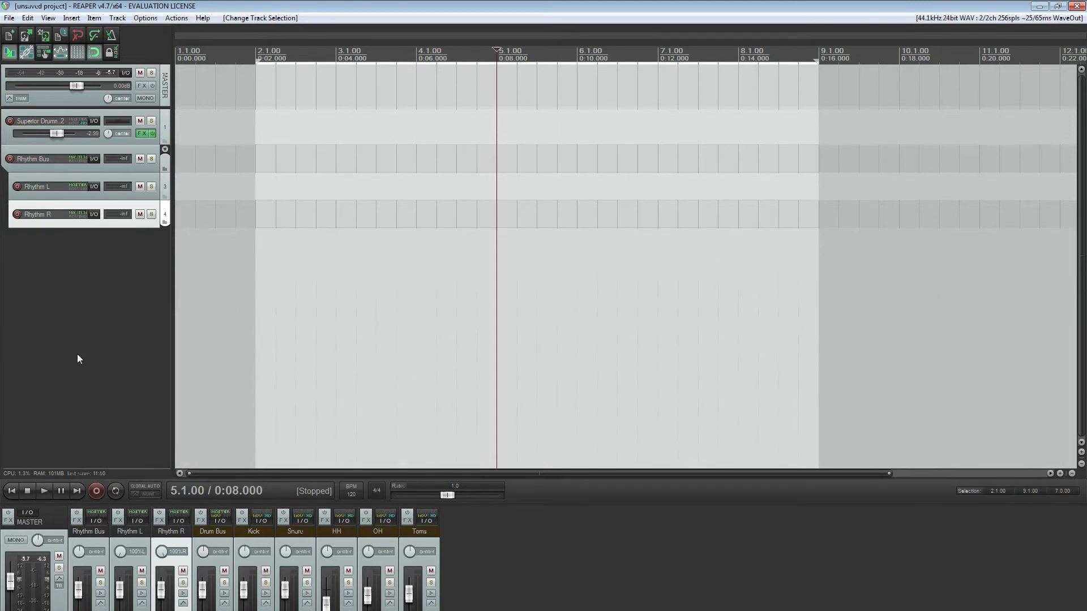
Disable the parent folder send on the Rhythm L and Rhythm R tracks together
ctrl+click(168, 187)
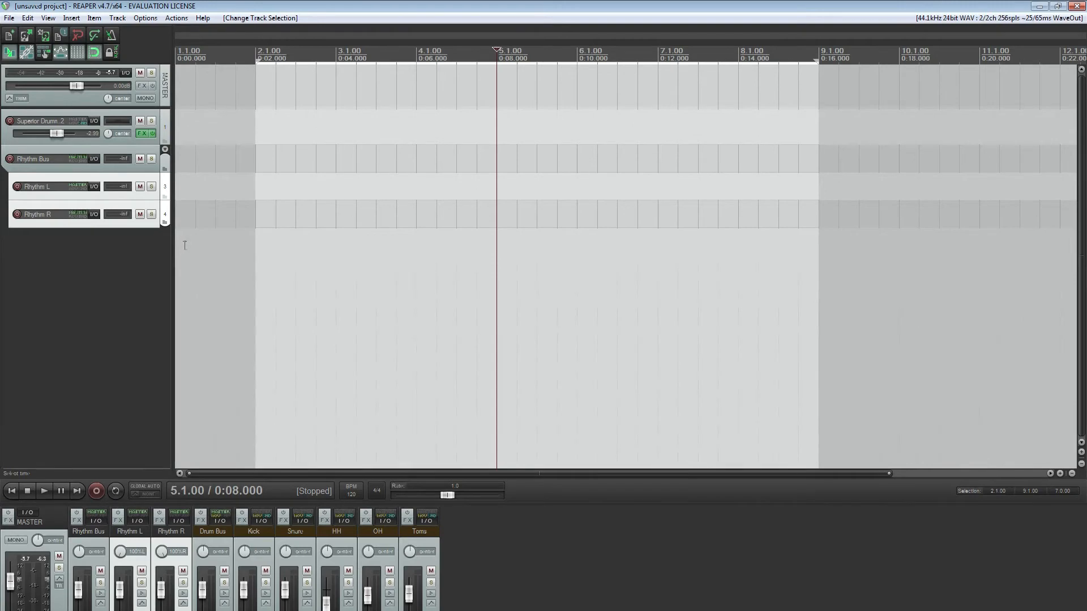
click(133, 521)
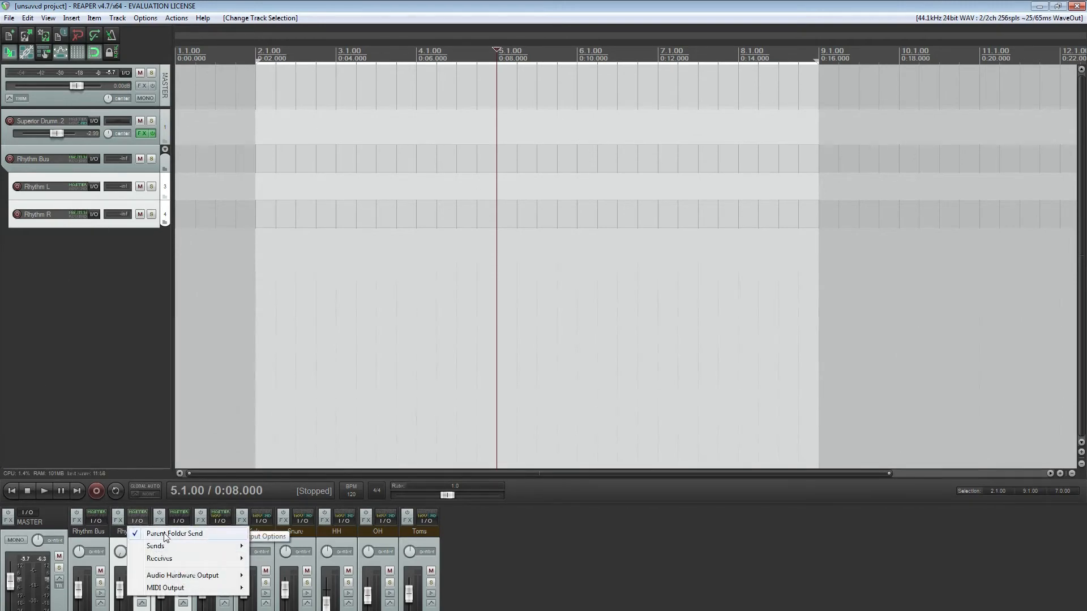
click(166, 535)
Add a send to Rhythm Bus from each of the Rhythm L and Rhythm R tracks
click(142, 522)
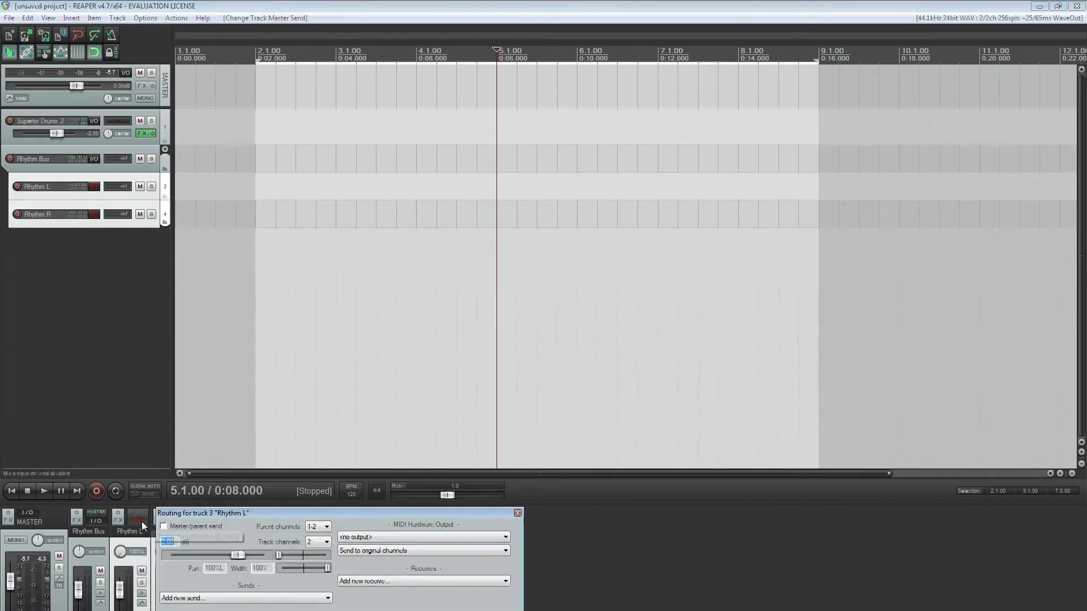
click(258, 600)
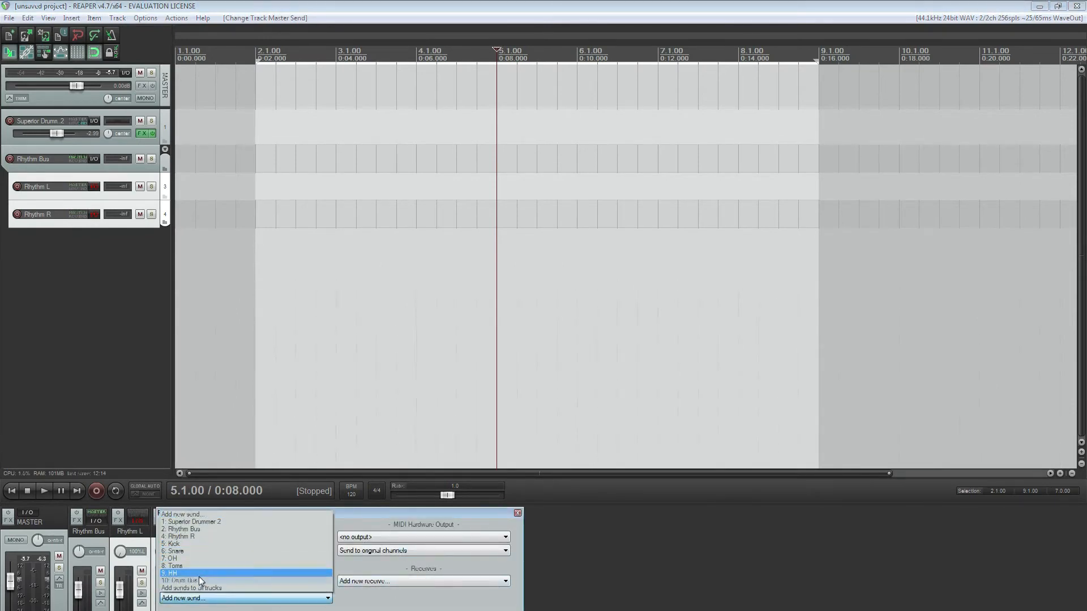
click(194, 529)
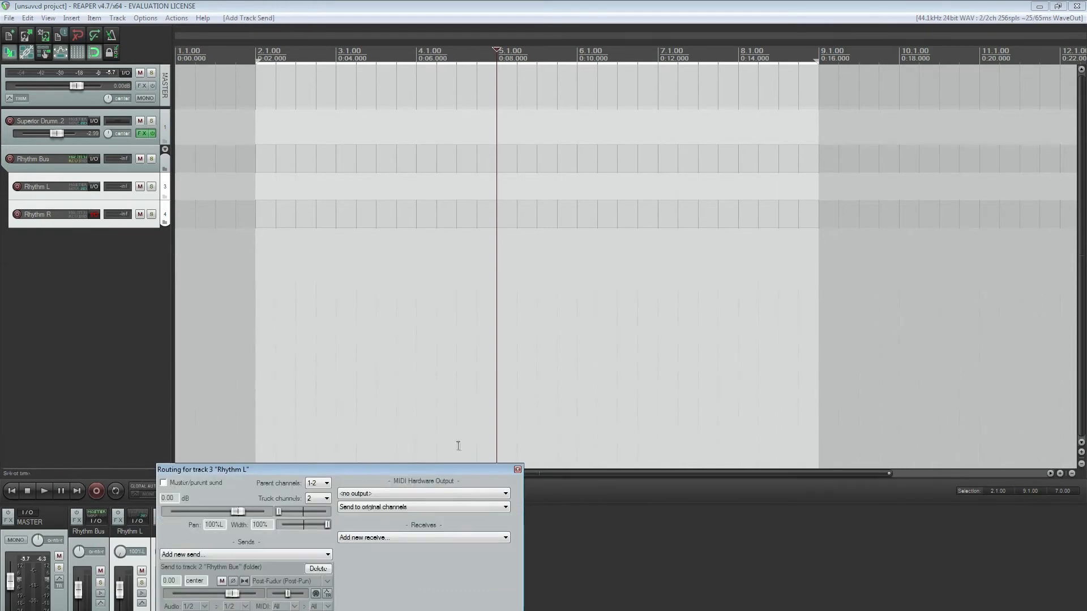
click(517, 469)
click(180, 523)
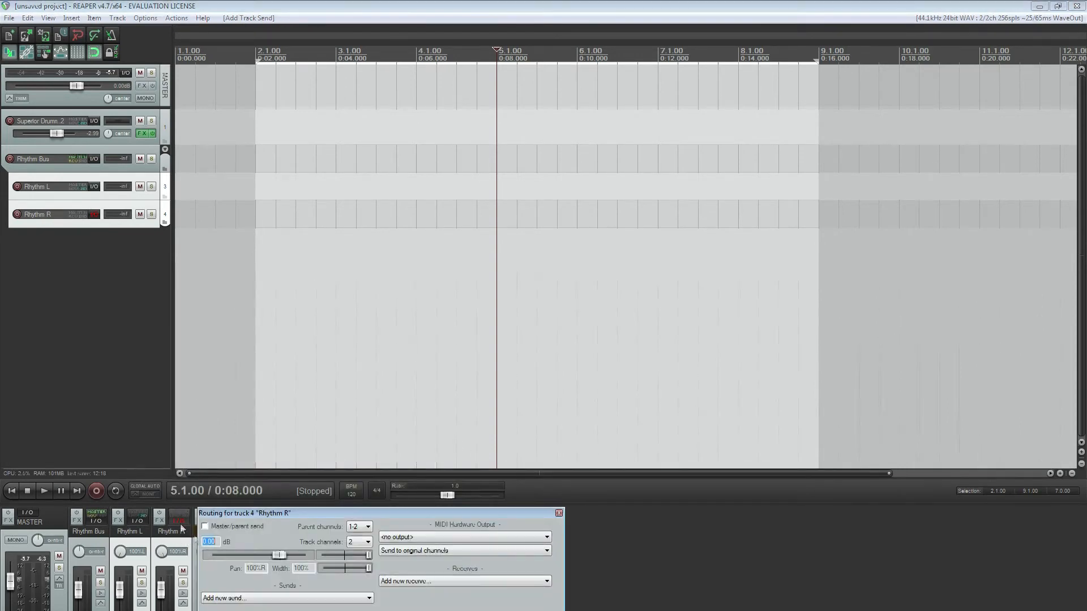
click(277, 597)
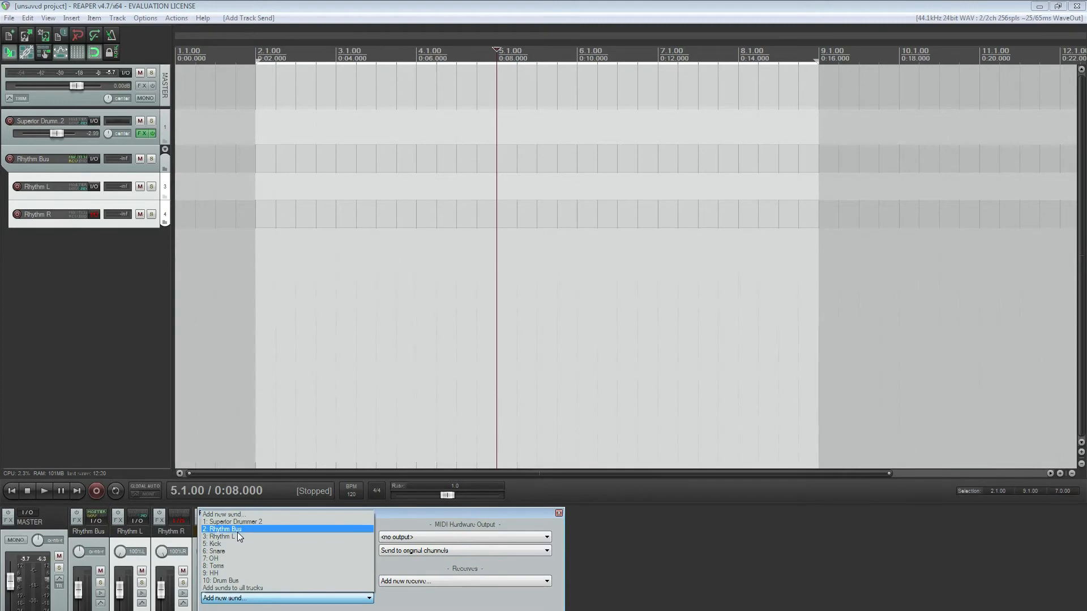
click(233, 529)
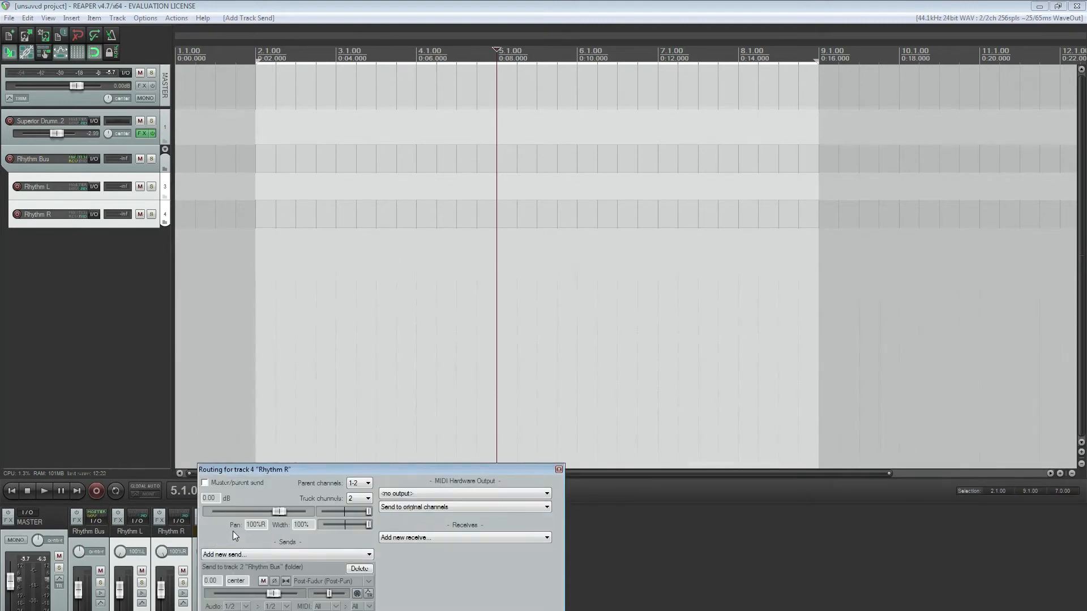
click(558, 469)
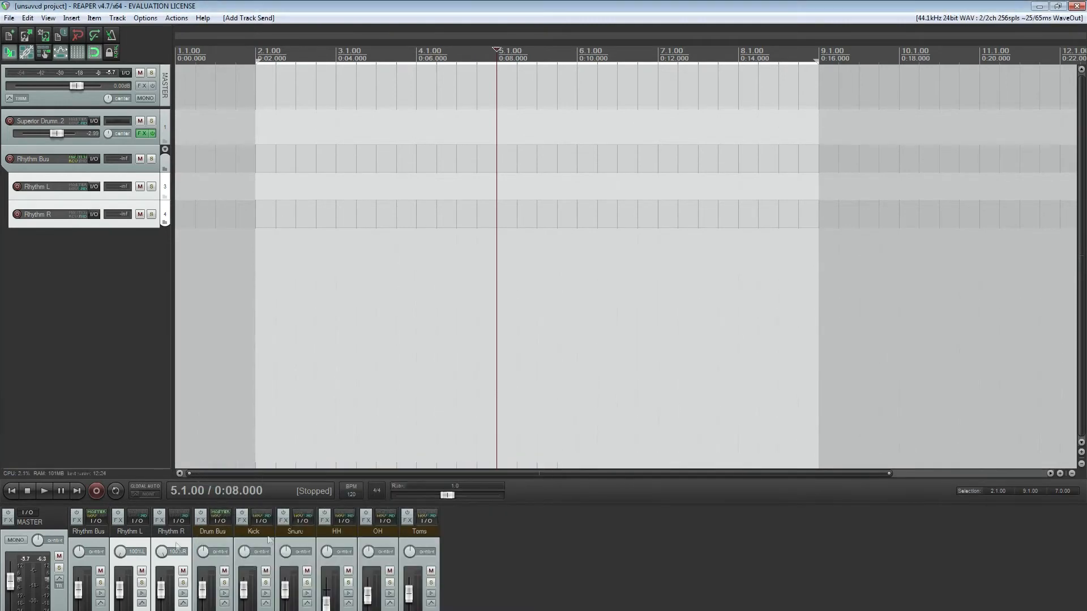
Turn on record monitoring for Rhythm L and Rhythm R, select Rhythm L and place the edit cursor at 2.1.00
click(142, 594)
click(135, 610)
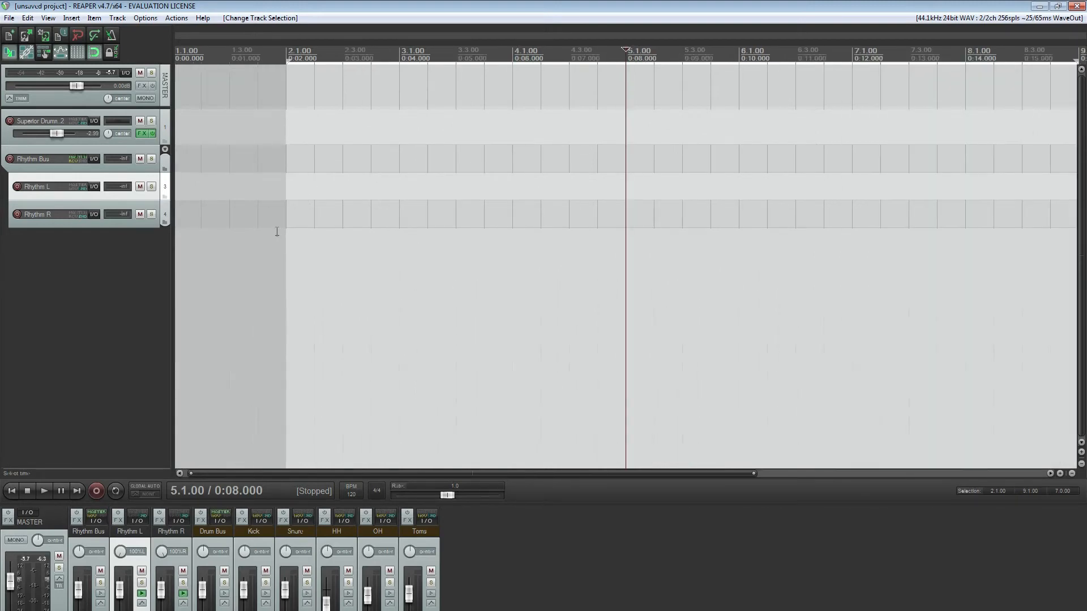
click(252, 188)
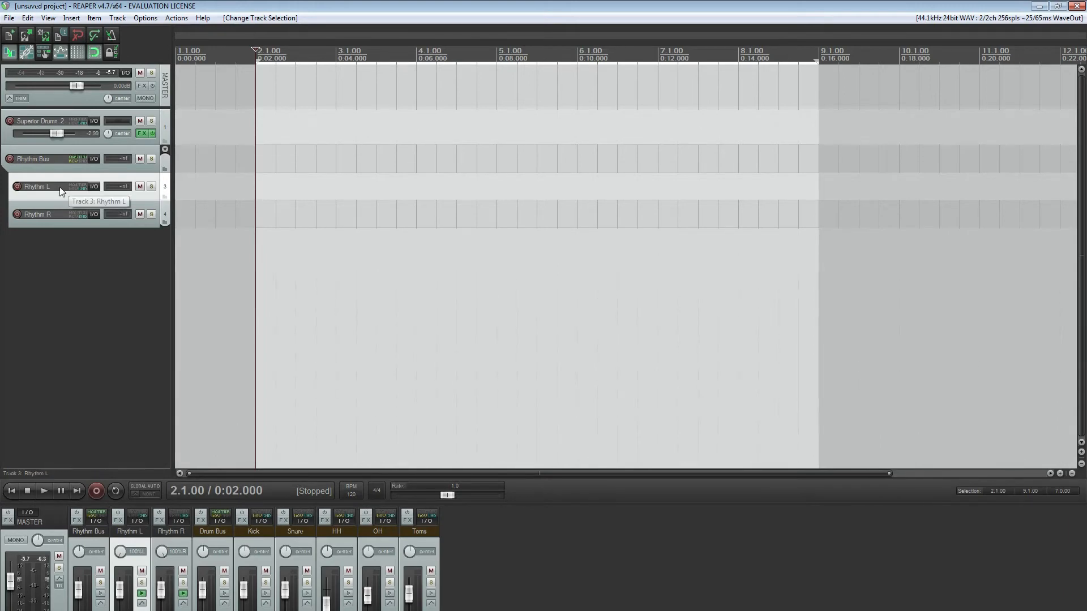
mouse_move(77, 182)
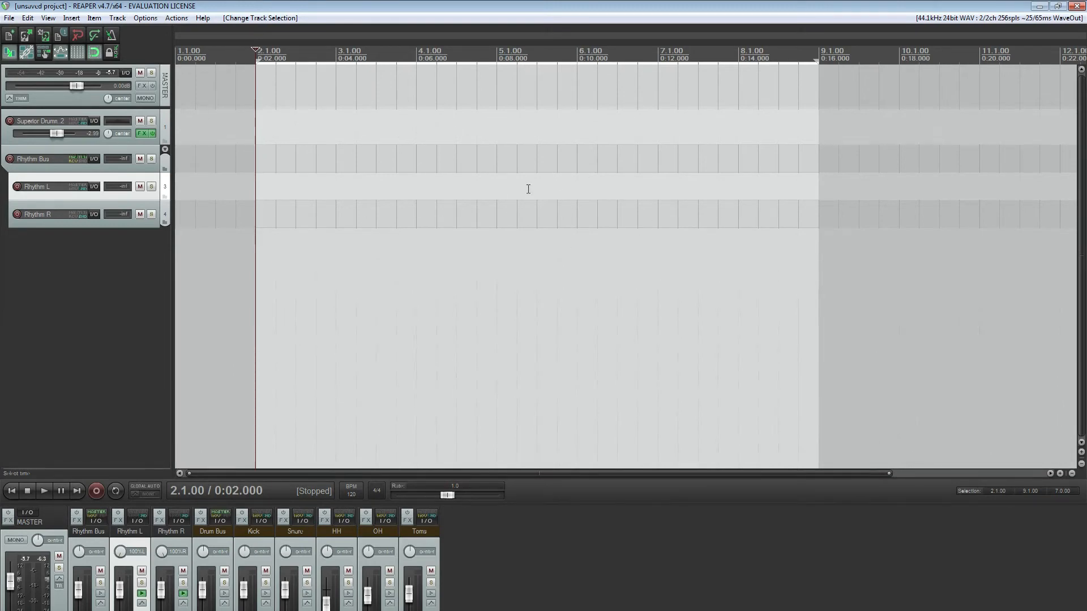
Return the edit cursor to the project start and color Rhythm Bus, Rhythm L and Rhythm R a custom red (RGB 251, 29, 4)
click(12, 491)
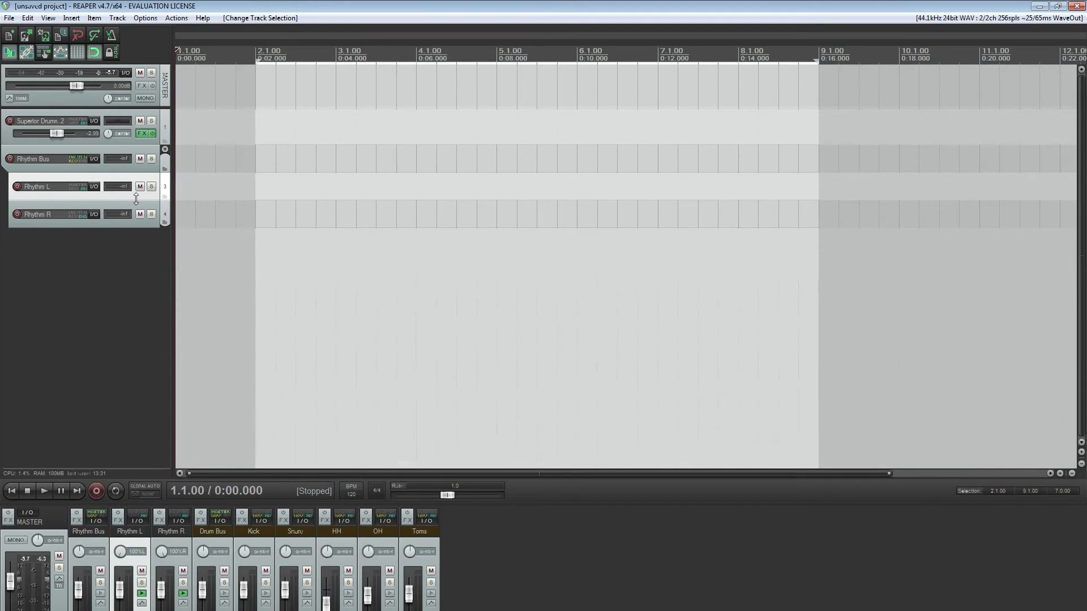
click(167, 159)
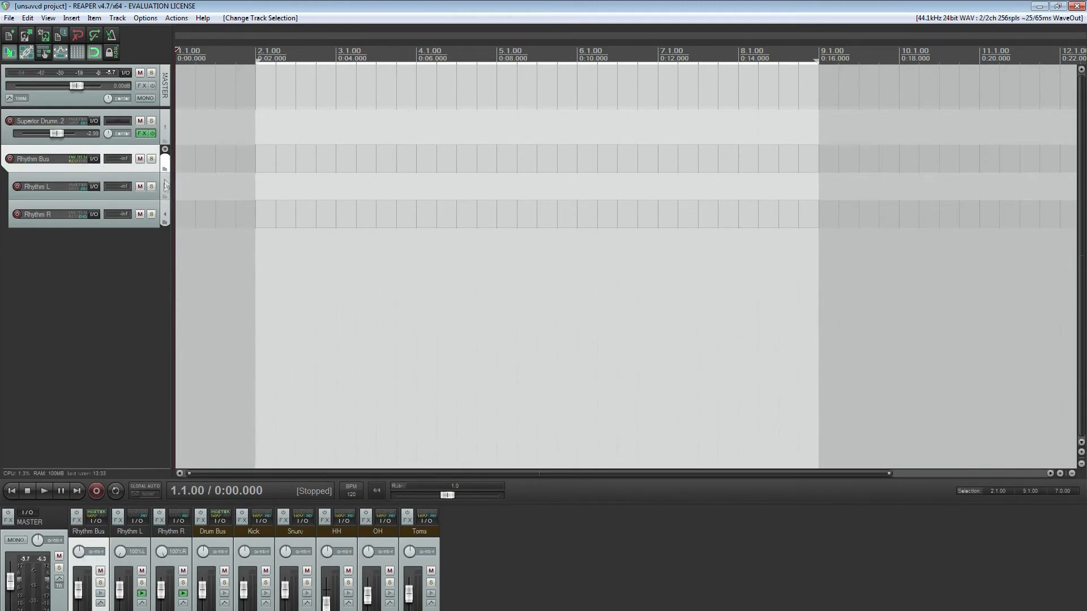
right_click(165, 219)
mouse_move(305, 412)
click(476, 413)
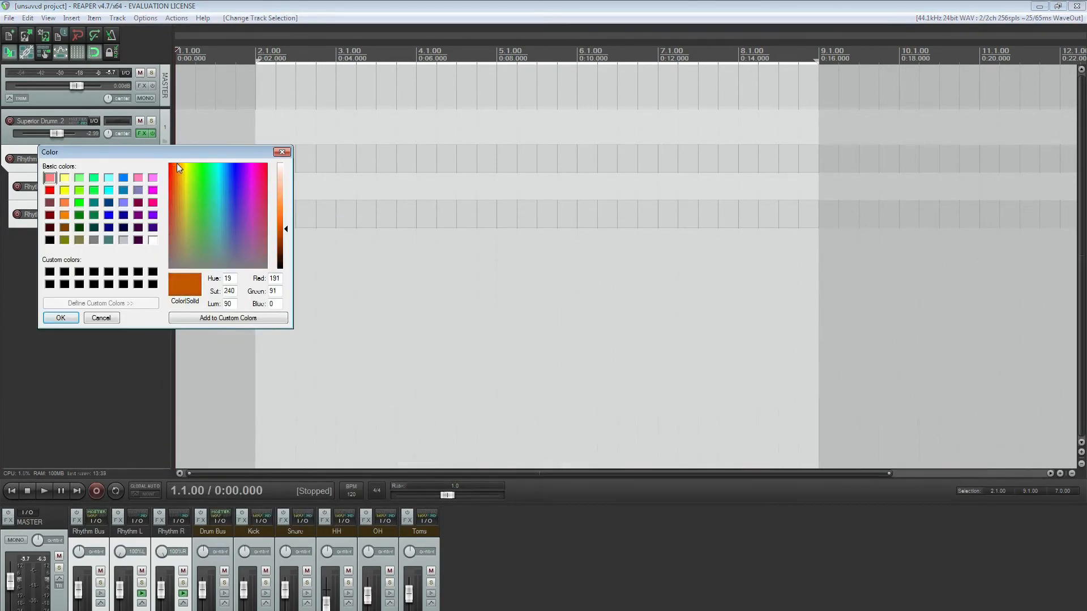
drag(177, 163, 171, 168)
click(285, 222)
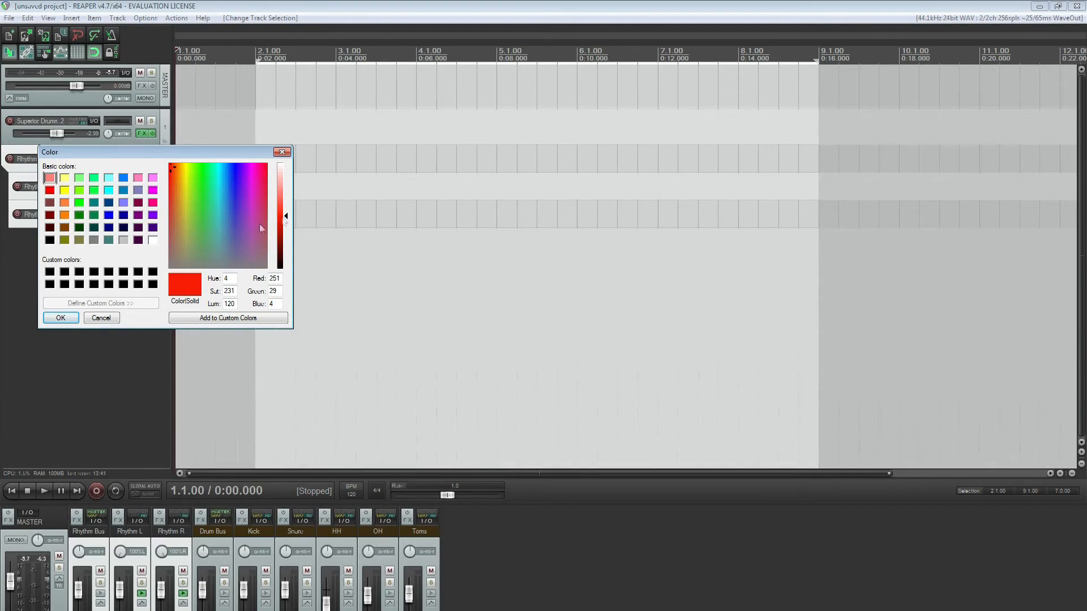
click(60, 318)
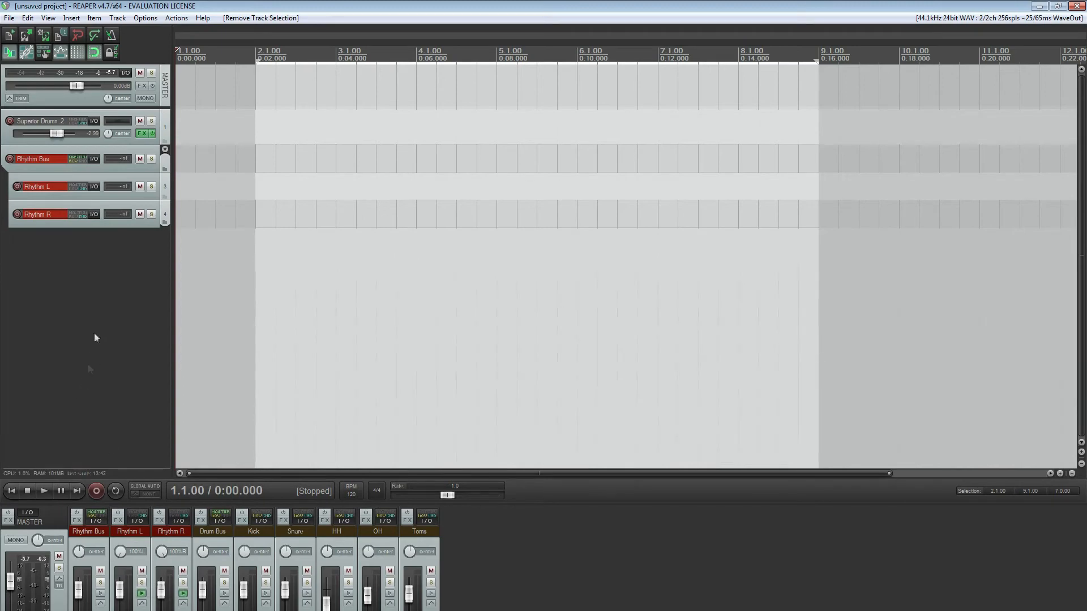
Duplicate the Rhythm Bus, Rhythm L and Rhythm R tracks and place the copies above the originals
click(167, 166)
shift+click(167, 211)
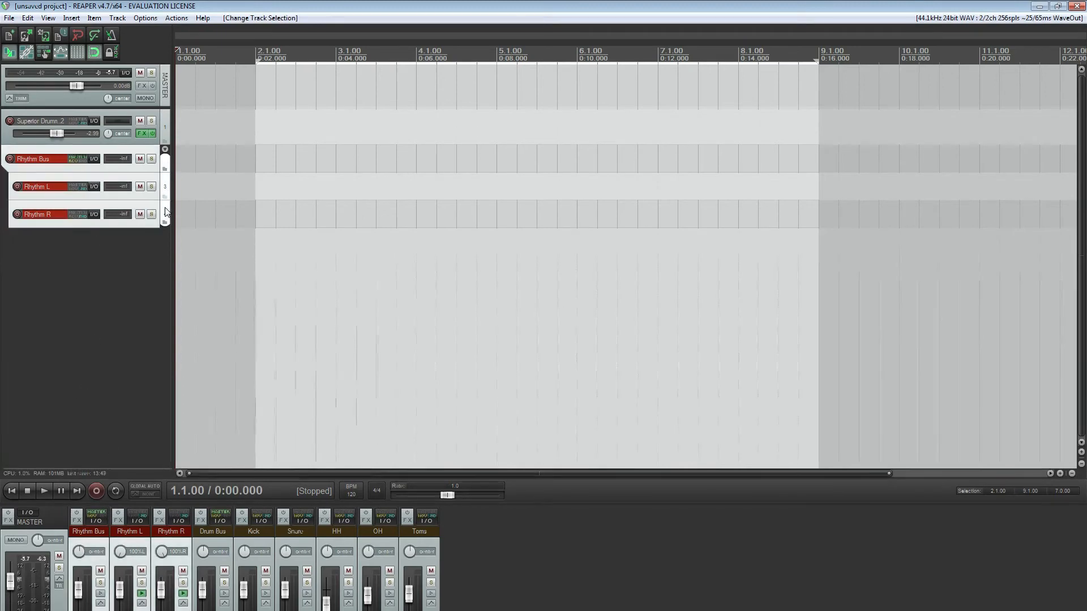
right_click(166, 209)
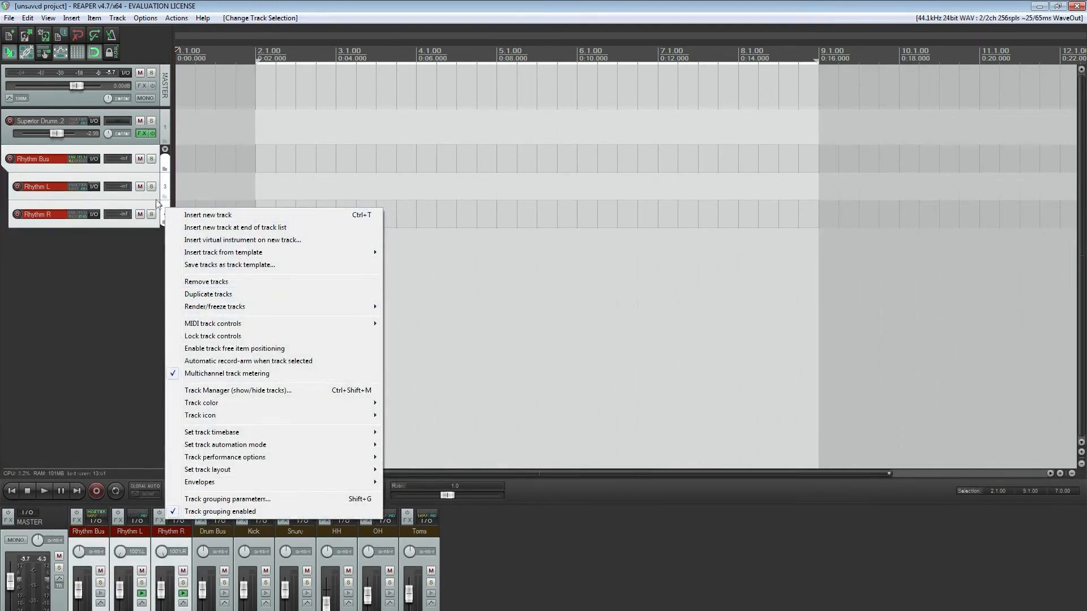
click(218, 295)
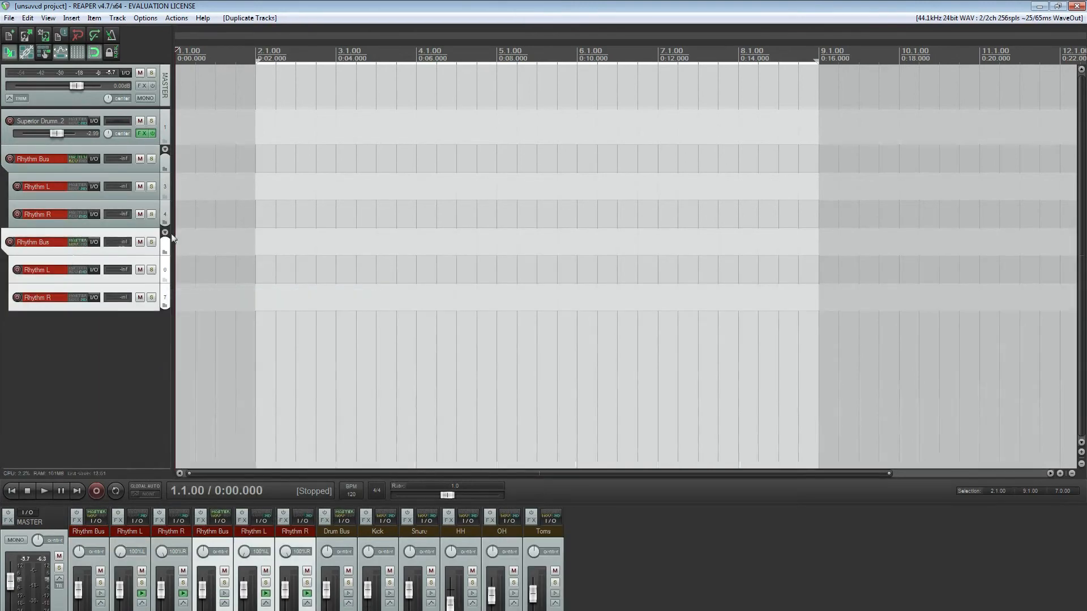
drag(168, 247, 17, 149)
Rename the upper copied folder track Lead Bus and its two child tracks Lead 1 and Lead 2
double_click(38, 159)
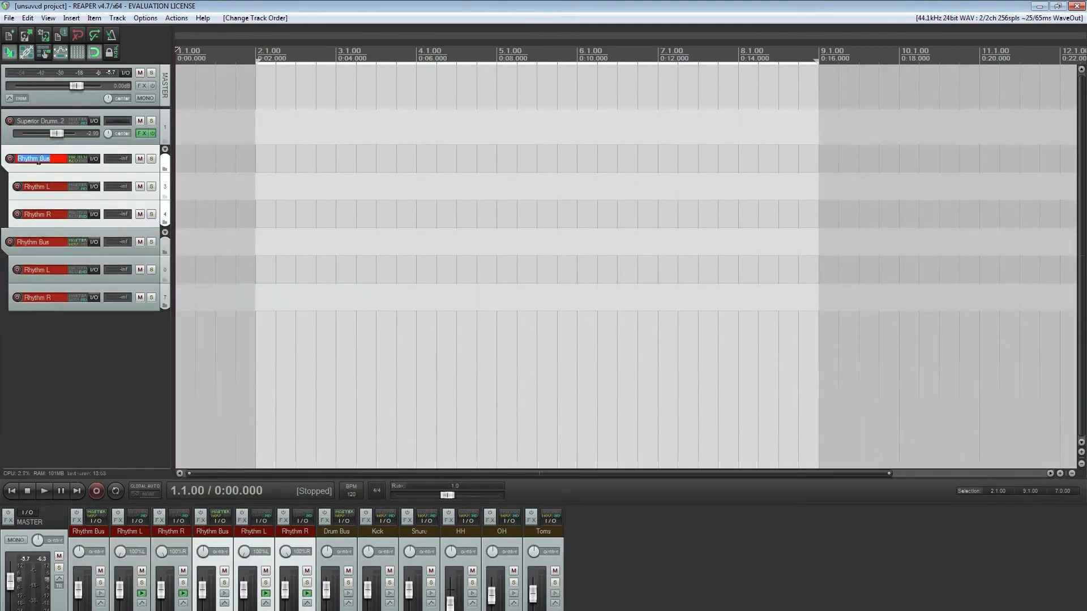
text(Lead Bus)
key(Return)
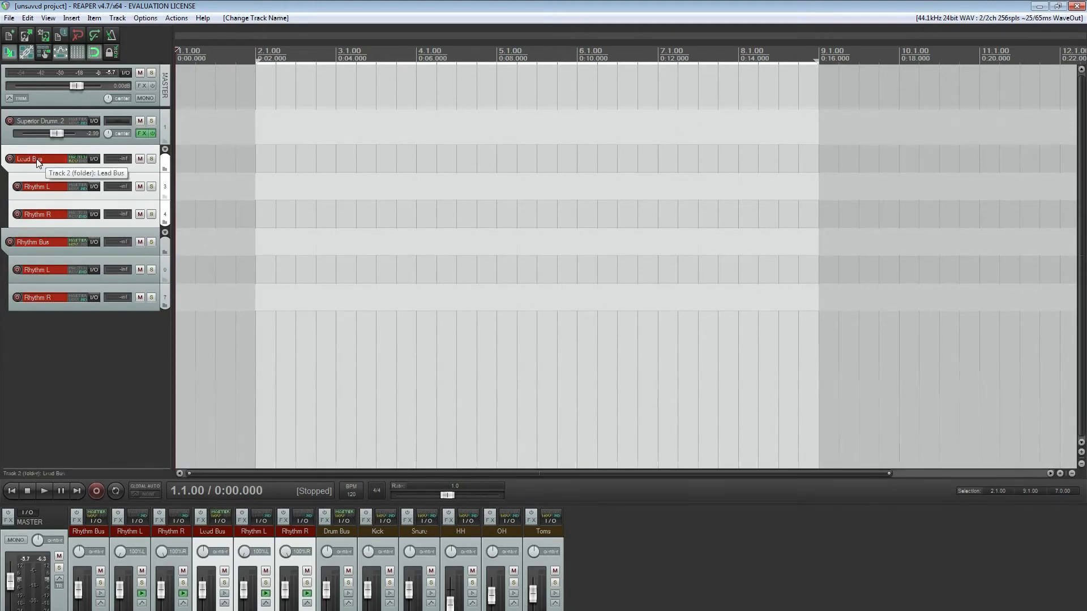
double_click(62, 188)
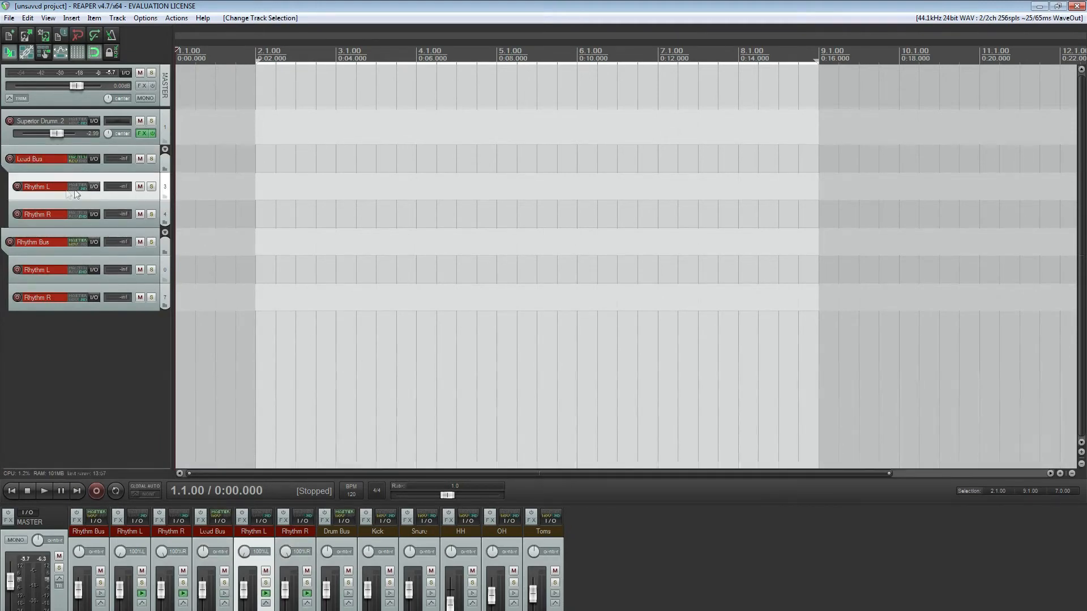
text(Lead 1)
key(Tab)
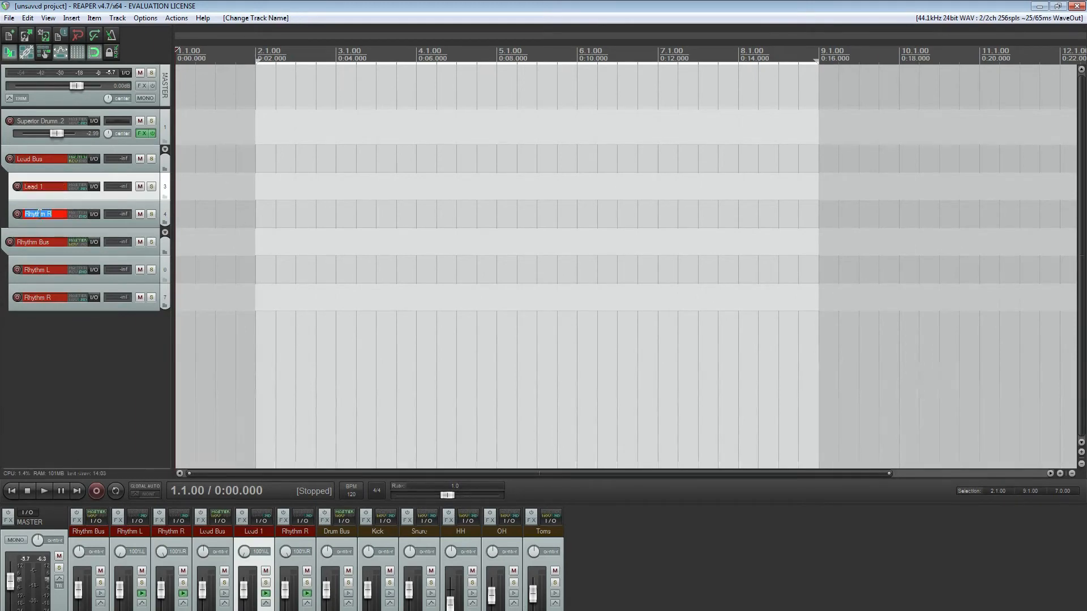
text(Lead 2)
key(Return)
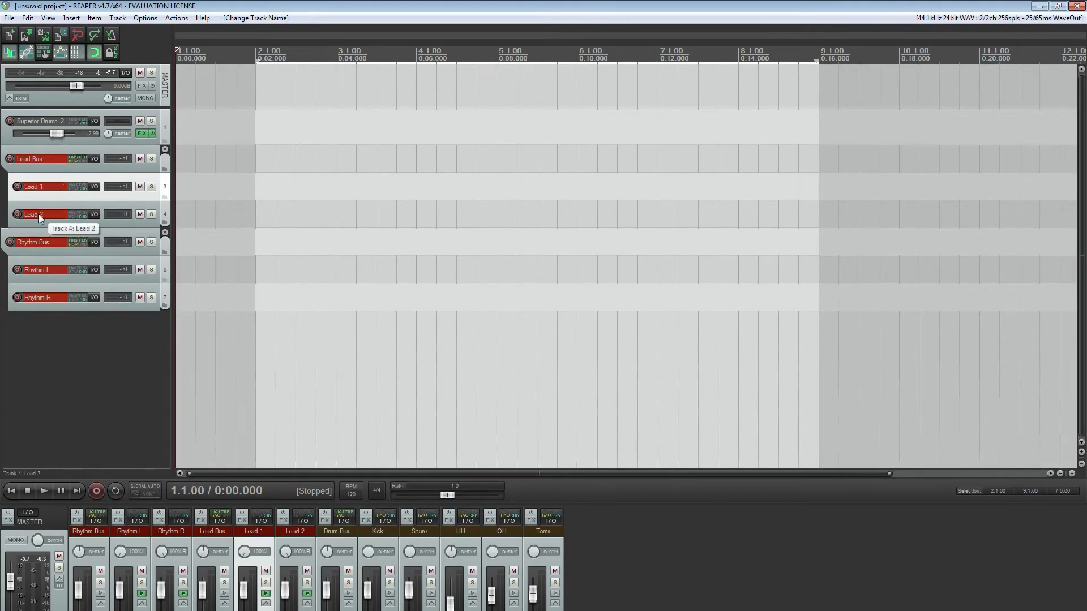
Color the Lead Bus, Lead 1 and Lead 2 tracks a custom green (RGB 62, 238, 17)
click(164, 215)
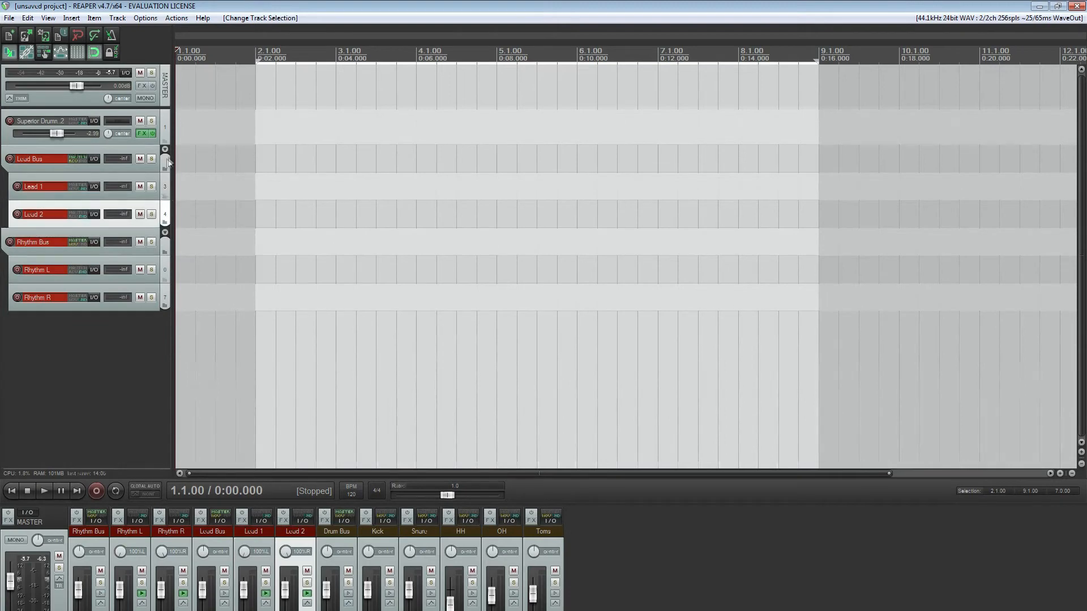
shift+click(169, 162)
right_click(168, 160)
mouse_move(310, 265)
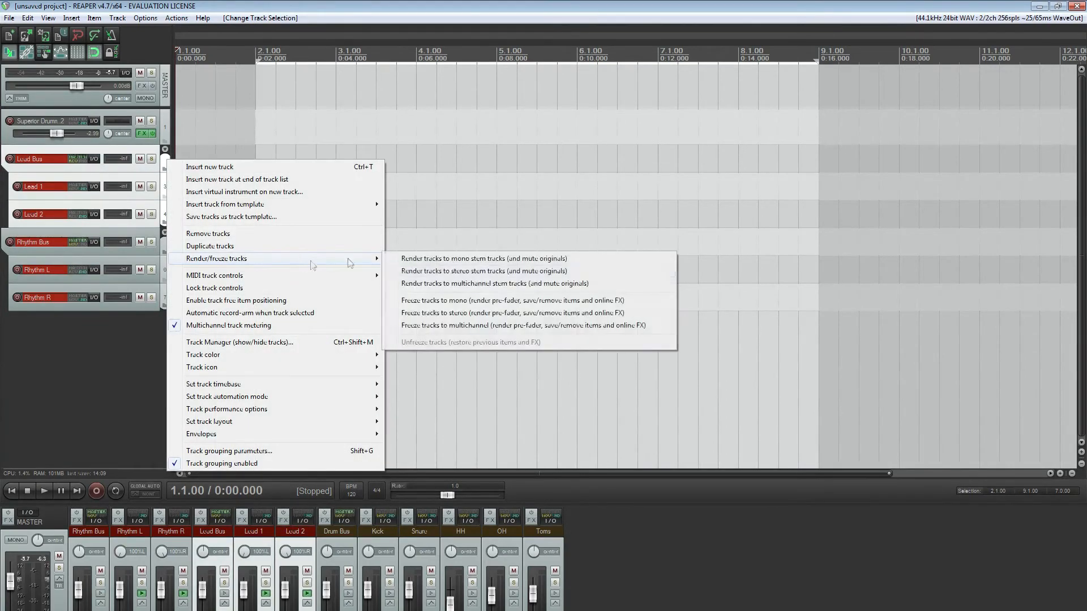
mouse_move(352, 355)
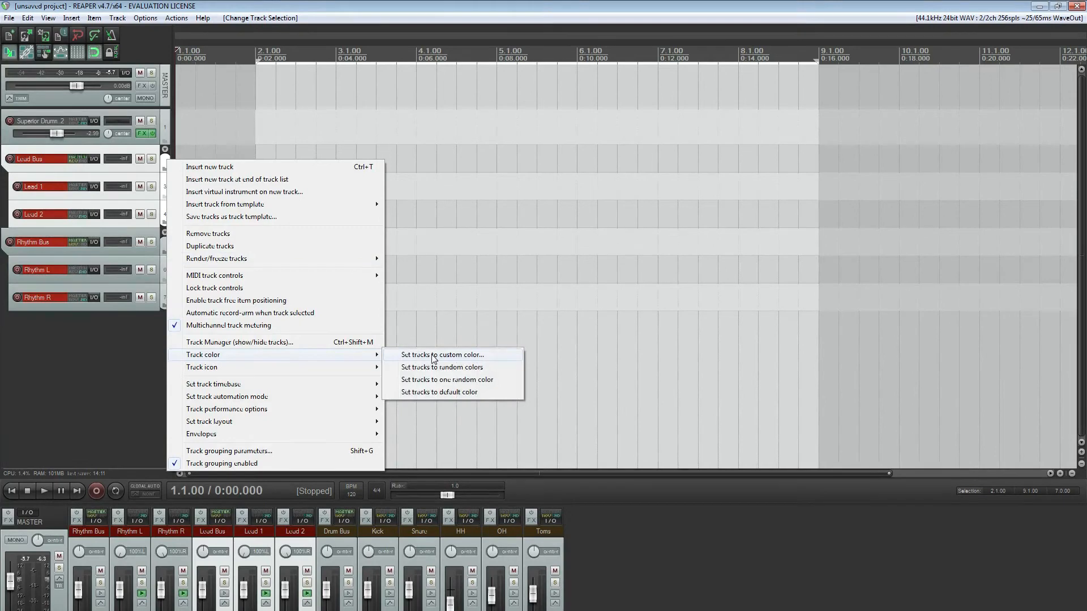
click(434, 355)
click(199, 178)
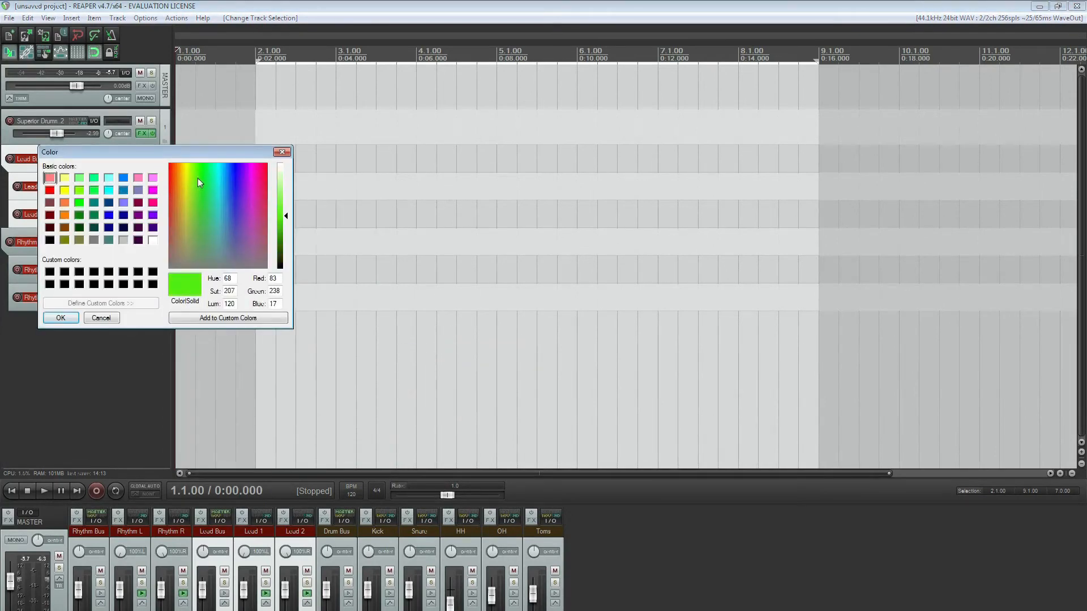
click(60, 314)
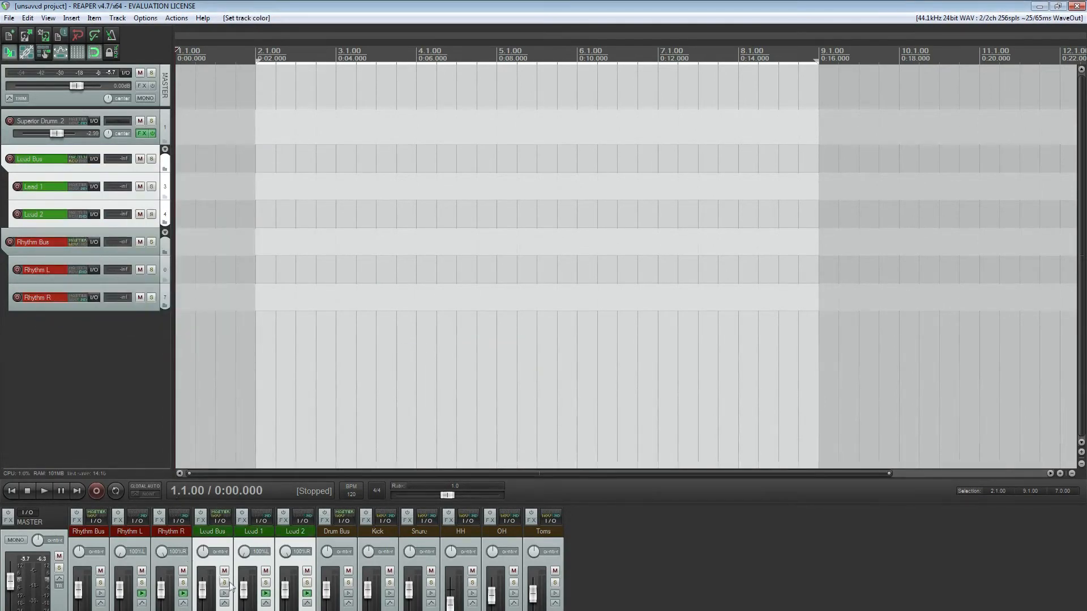
Center the pan of the Lead 1 and Lead 2 tracks and clear the track selection
double_click(246, 555)
click(219, 586)
double_click(206, 551)
drag(238, 554, 237, 560)
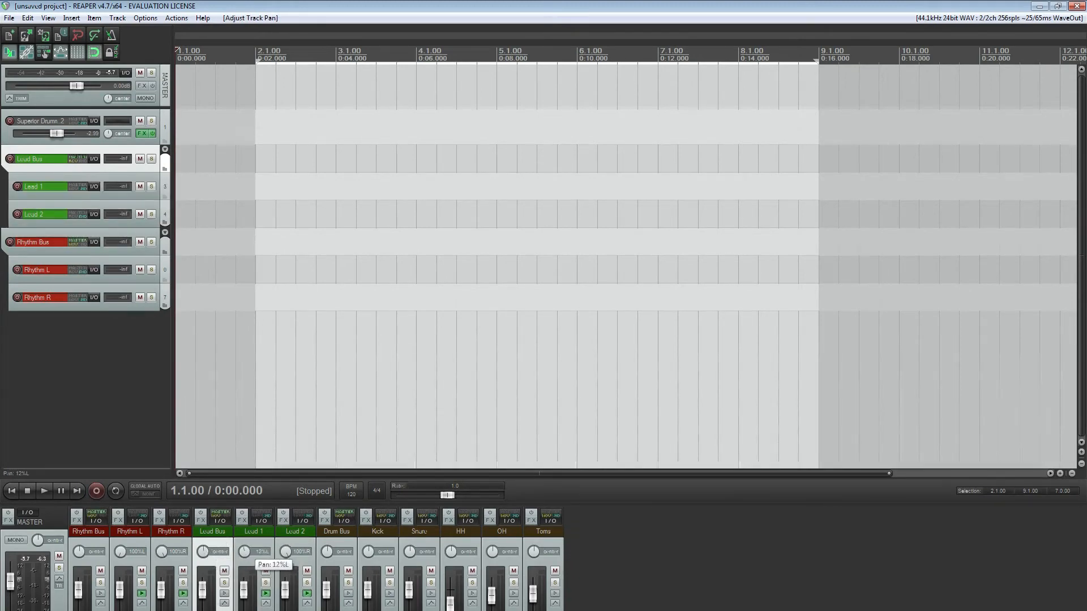
drag(286, 556, 286, 564)
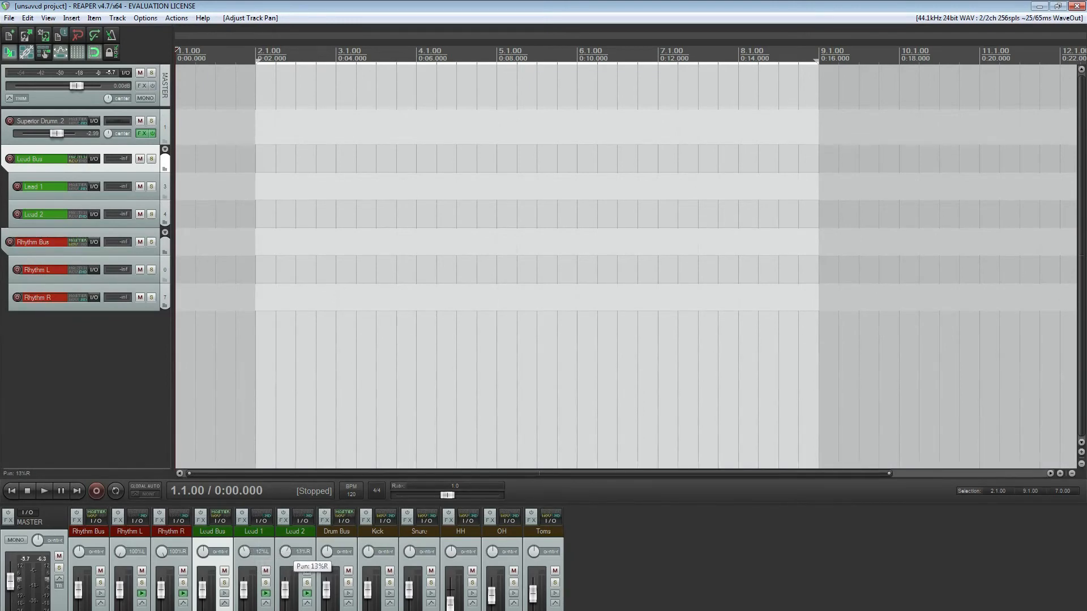
double_click(291, 553)
double_click(244, 554)
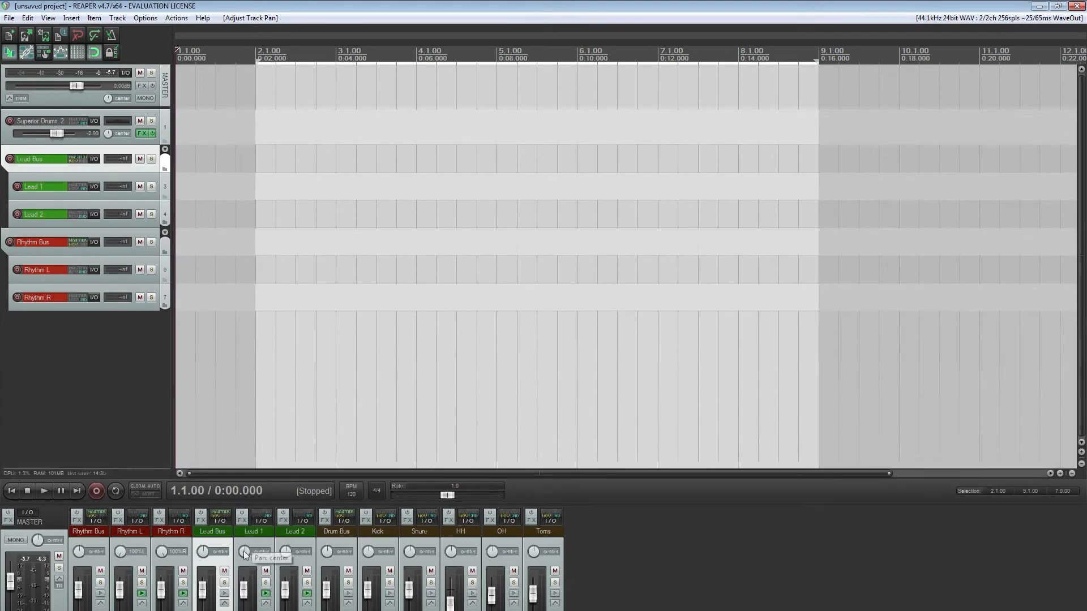
click(123, 388)
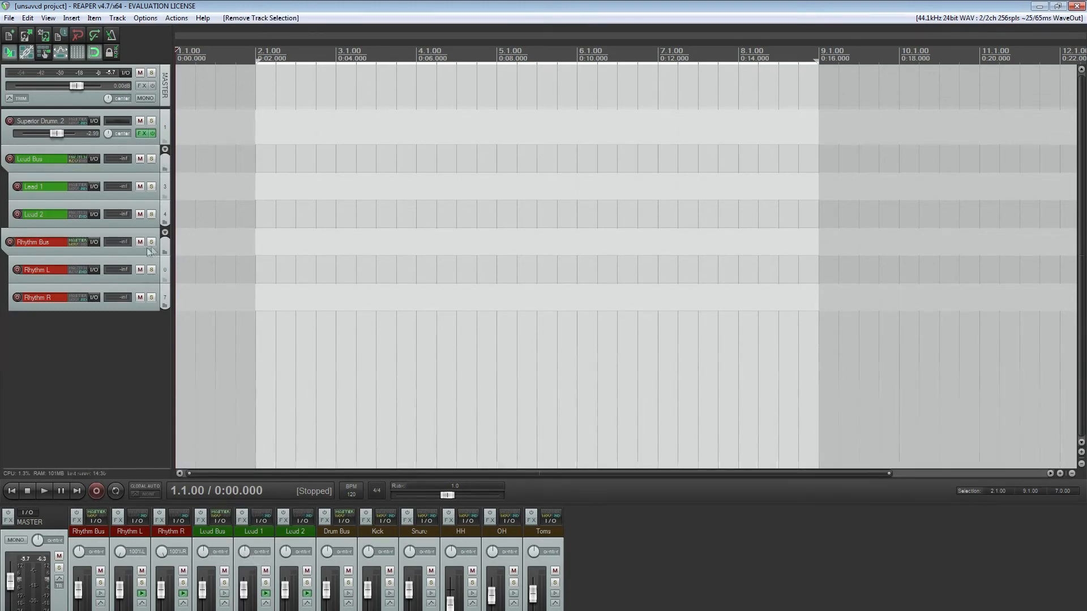
Duplicate the Rhythm Bus folder with Rhythm L and Rhythm R, and rename the copied folder track Bass Guitar
click(163, 247)
shift+click(167, 294)
right_click(169, 291)
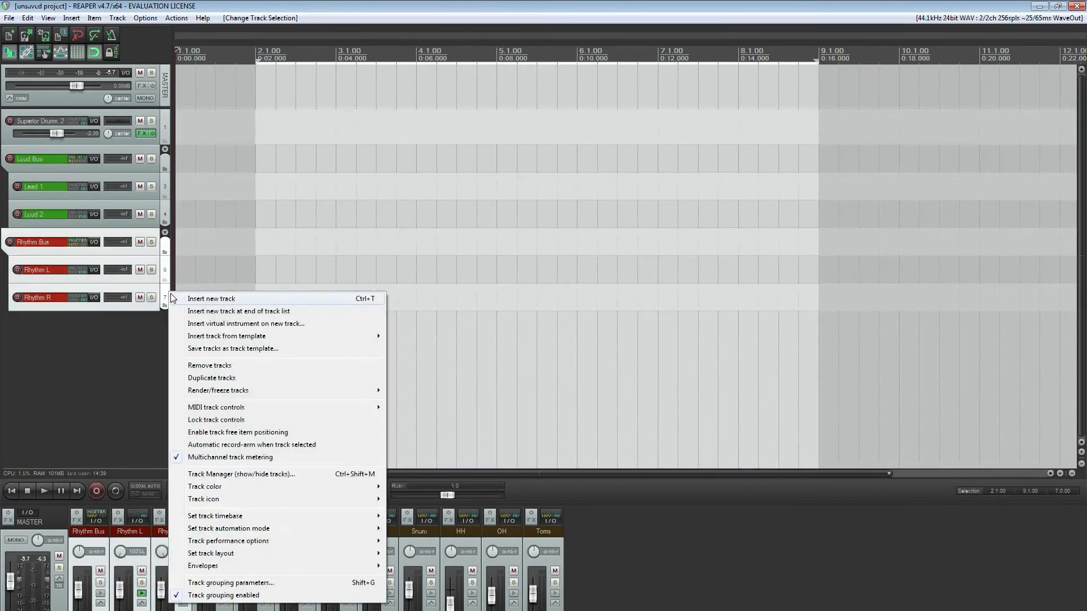
click(230, 378)
double_click(61, 326)
key(BackSpace)
text(Buss Guitar)
key(Return)
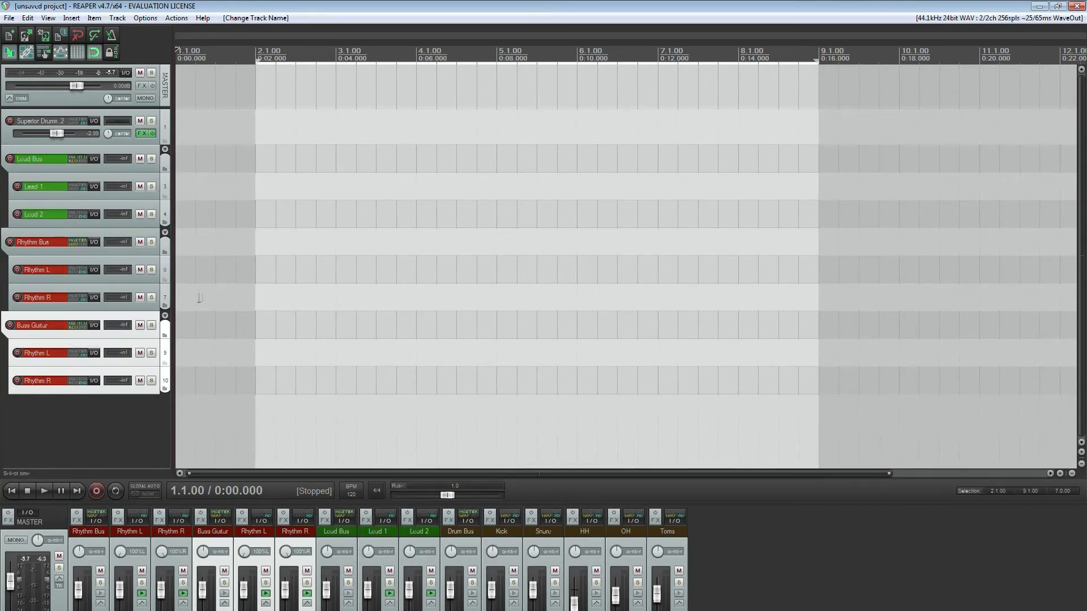
Color the Bass Guitar folder track and its two copied child tracks blue
right_click(106, 327)
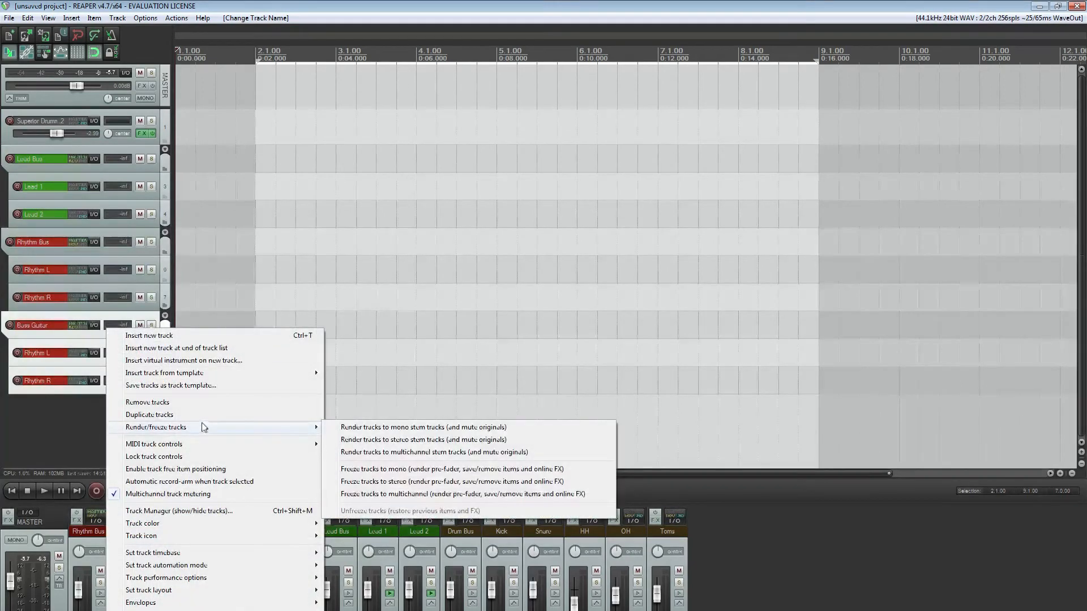
mouse_move(214, 526)
click(396, 521)
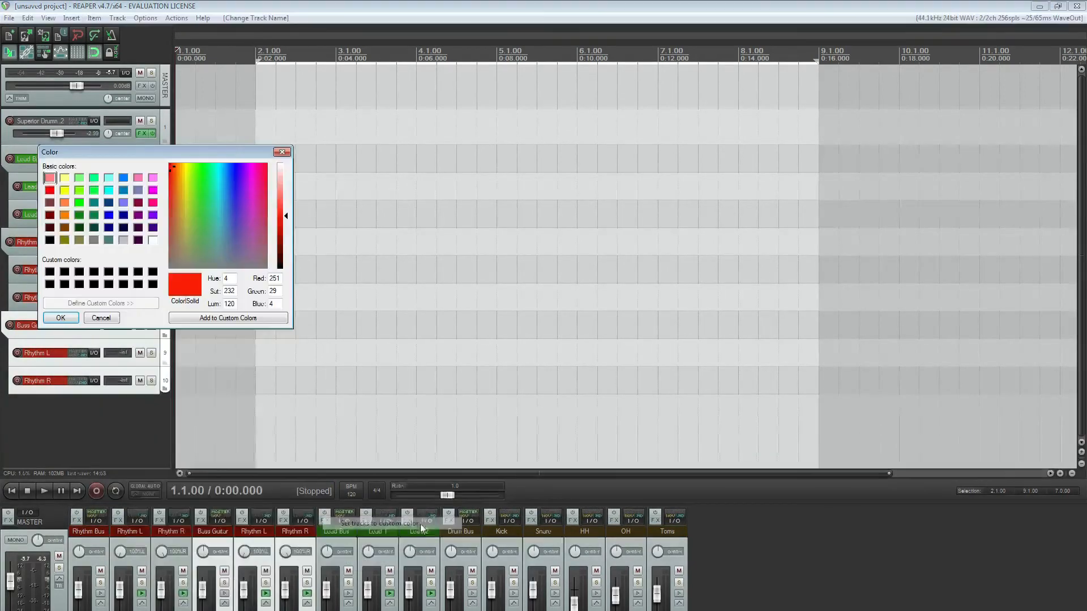
drag(225, 194, 236, 189)
click(67, 318)
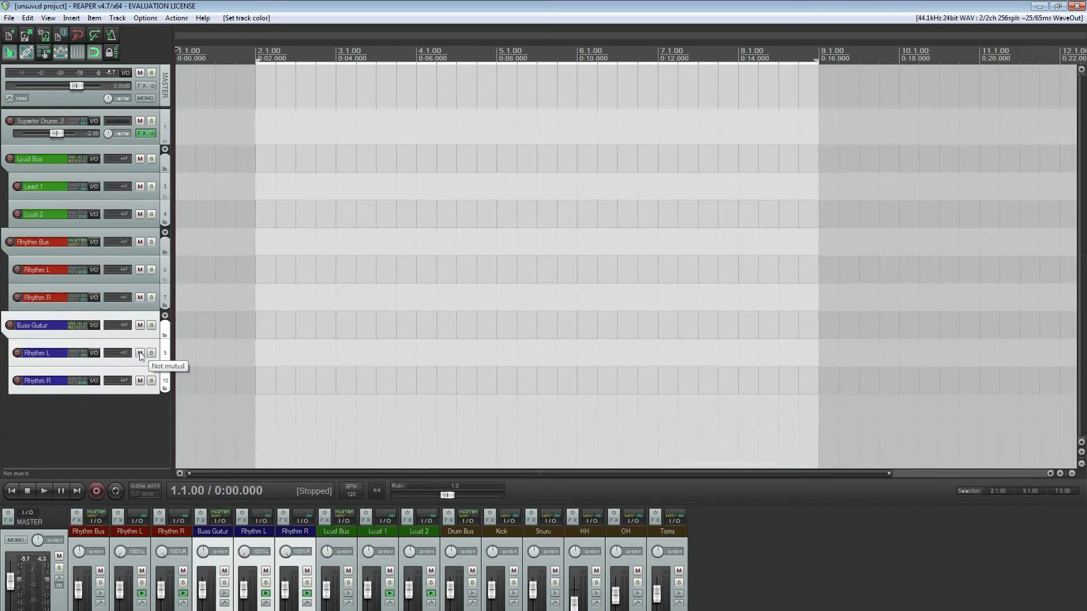
Center the pan of the Bass Guitar folder track and its blue Rhythm L child track
double_click(291, 552)
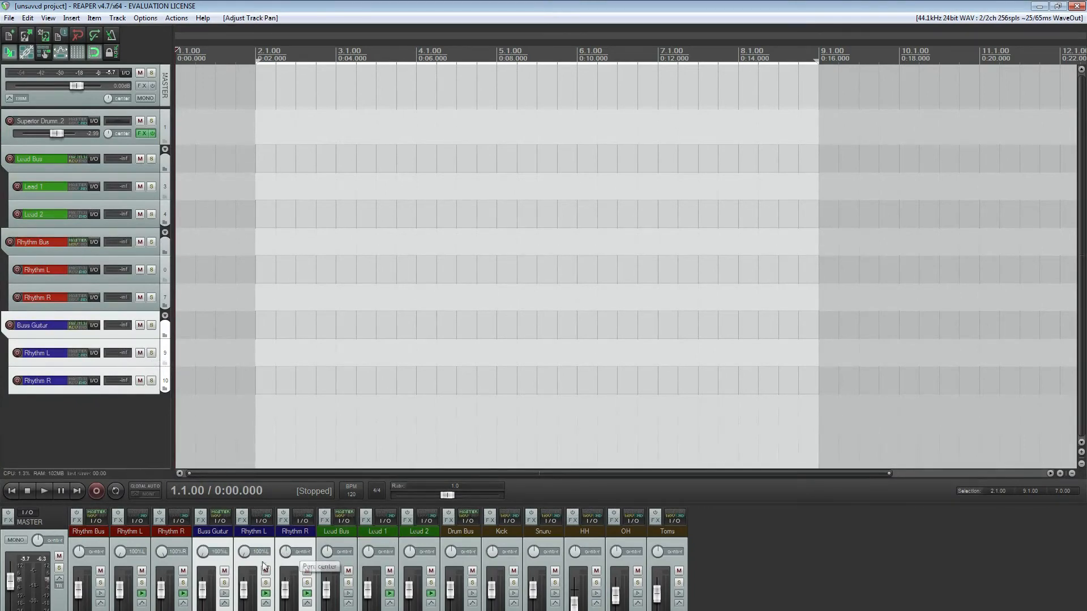
double_click(246, 552)
click(248, 546)
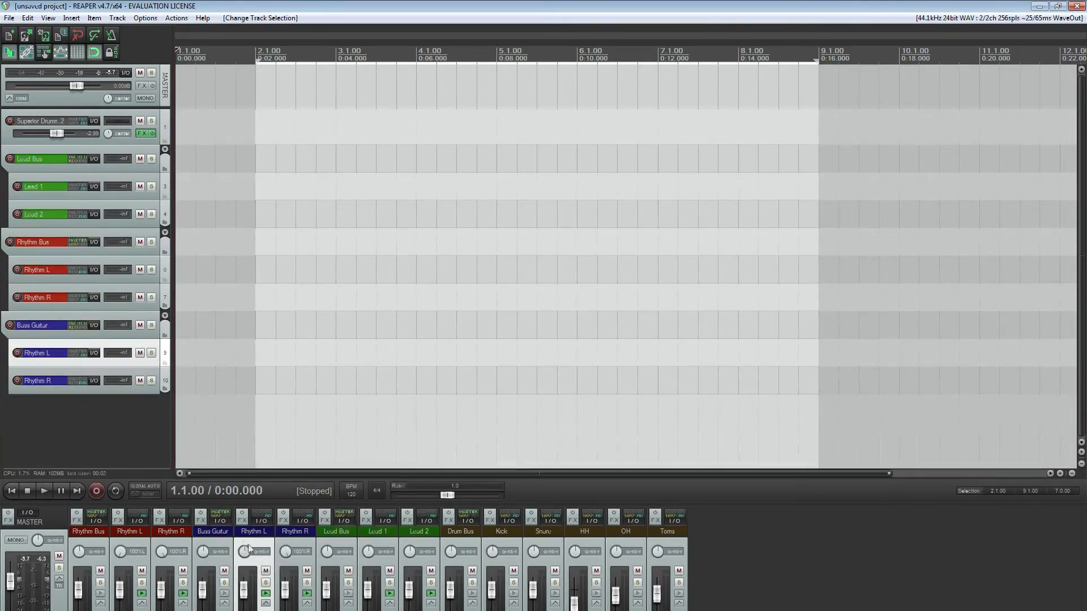
Rename the blue Rhythm L and Rhythm R tracks Bass Guitar and Dirty Bass, and center the second one's pan
double_click(250, 532)
text(Bass Guitar)
key(Return)
double_click(285, 552)
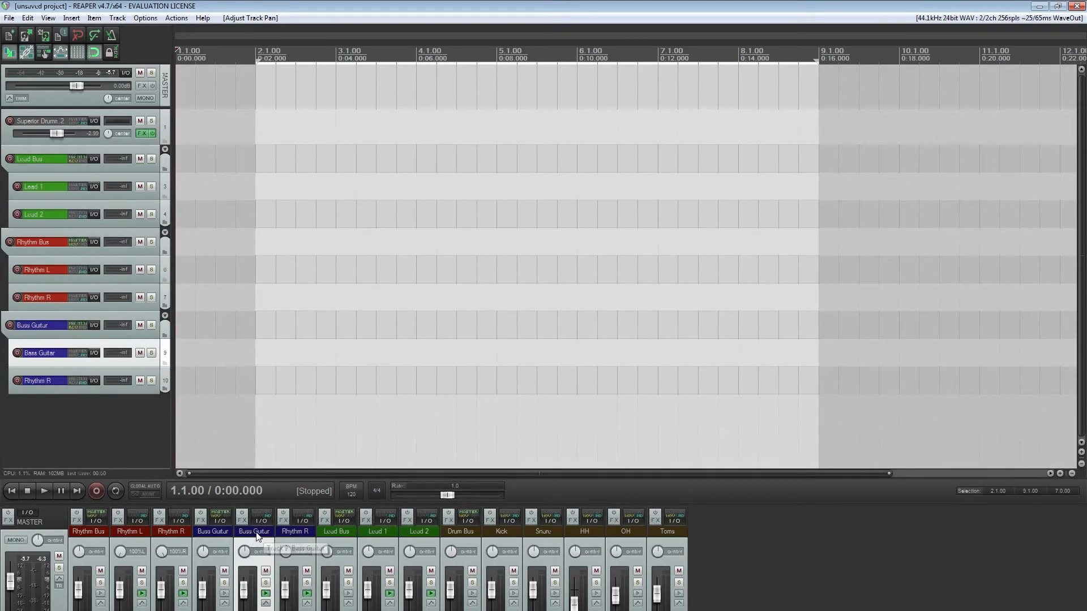
click(287, 532)
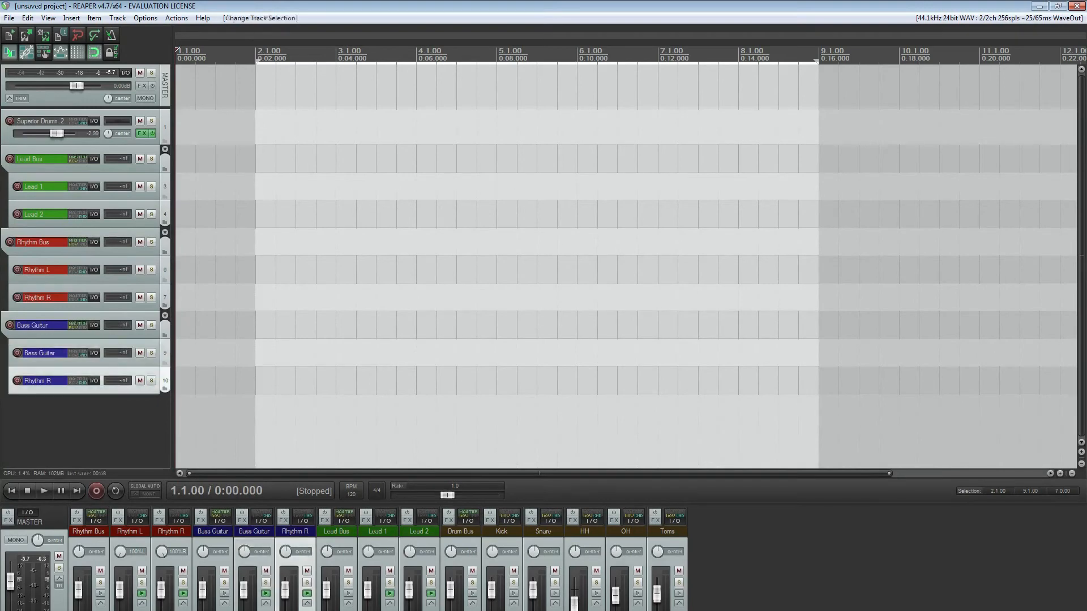
double_click(287, 532)
text(Dirty Buss)
key(Return)
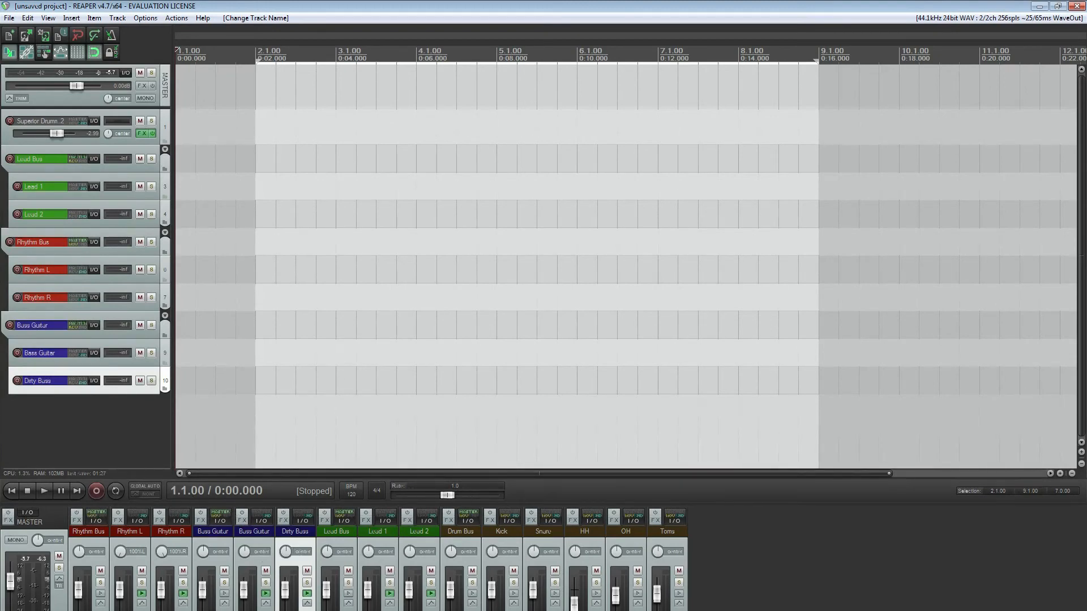
Reorder the mixer strips so Drum Bus, Lead Bus, Rhythm Bus and the Bass Guitar folder come first
click(35, 325)
drag(35, 325, 110, 543)
drag(35, 159, 110, 543)
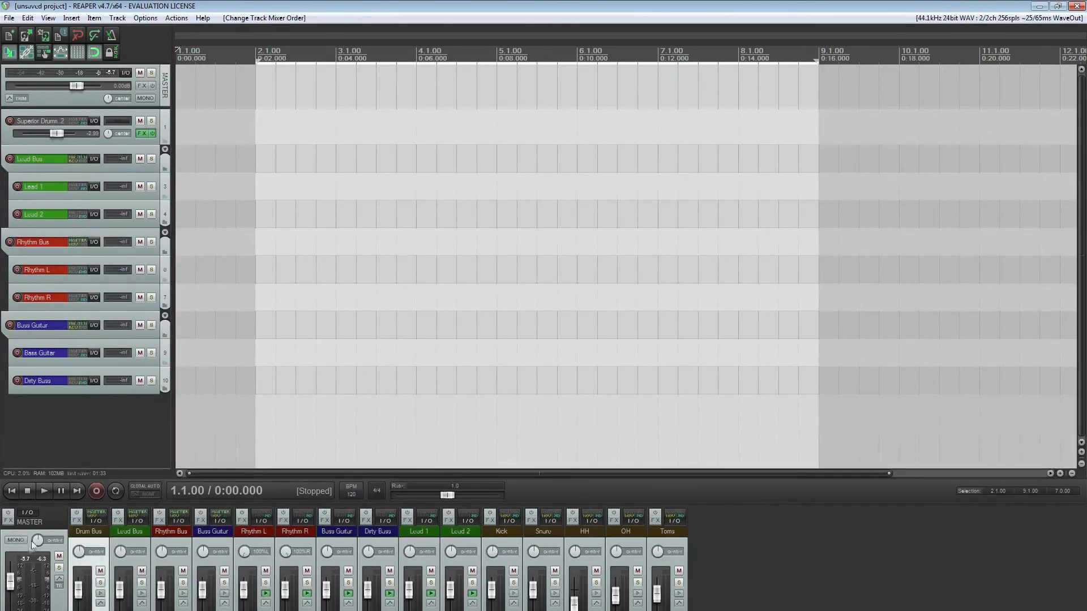
Turn on automatic track arrangement in the mixer and move the Drum Bus strip directly before Kick
right_click(56, 517)
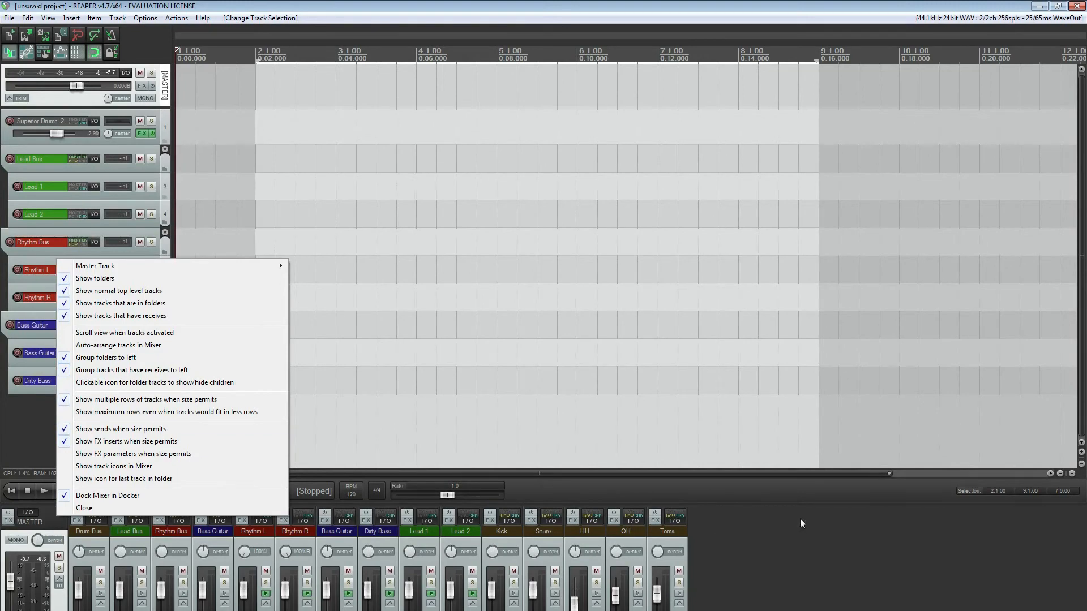
click(91, 346)
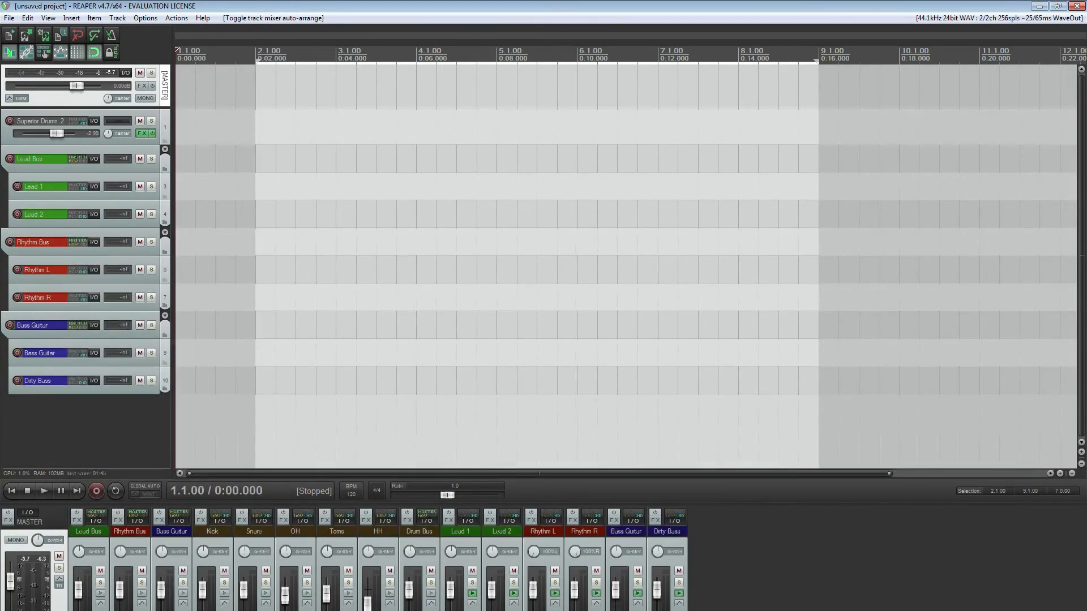
drag(419, 531, 74, 532)
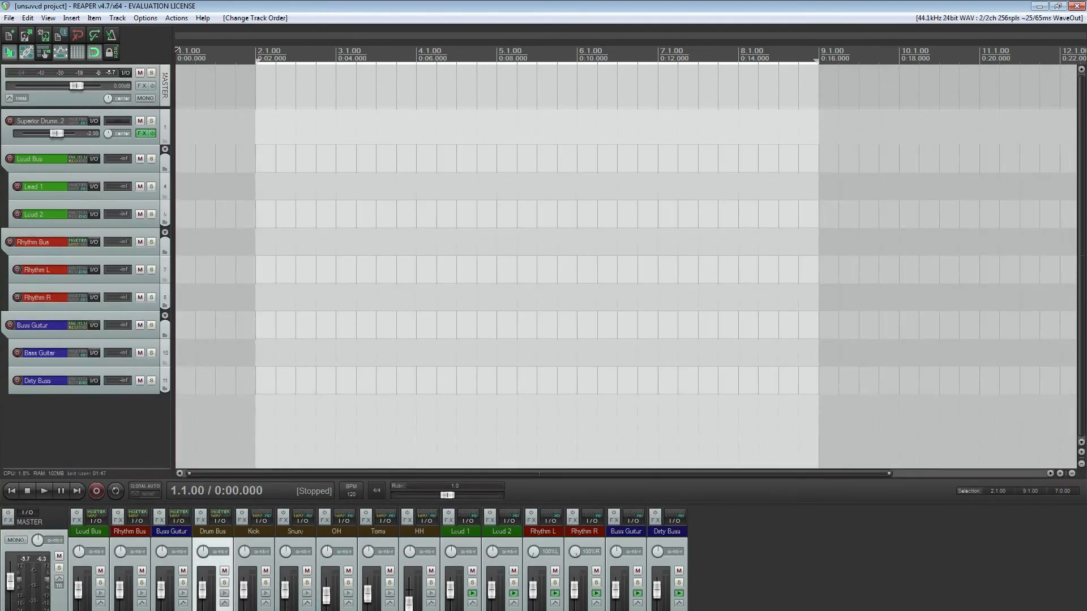
Turn off automatic track arrangement in the mixer and move the Drum Bus strip to the first place, before Lead Bus
right_click(46, 514)
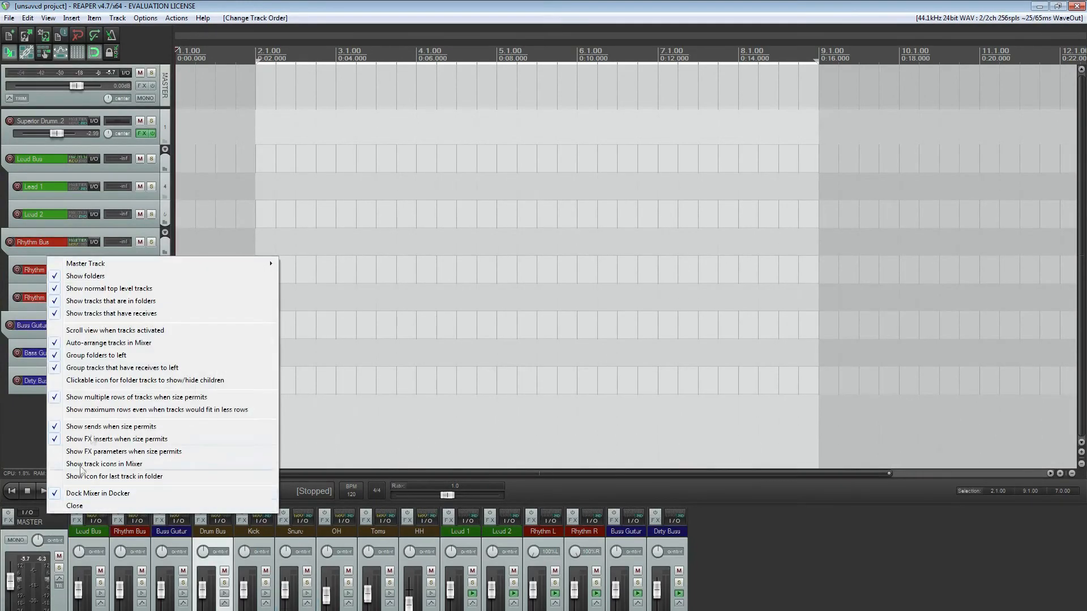
click(114, 344)
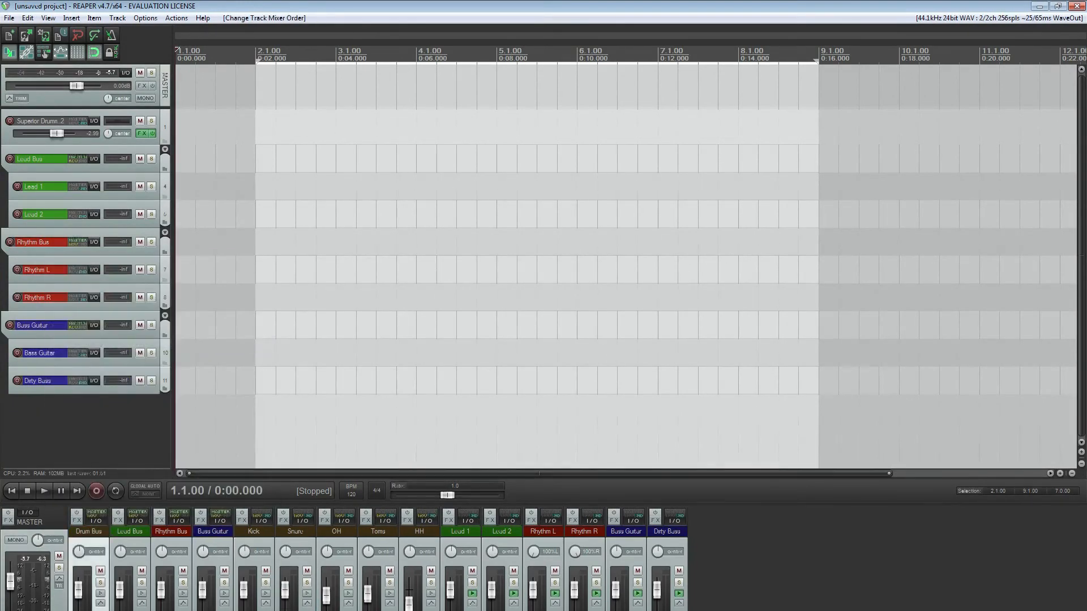
click(85, 431)
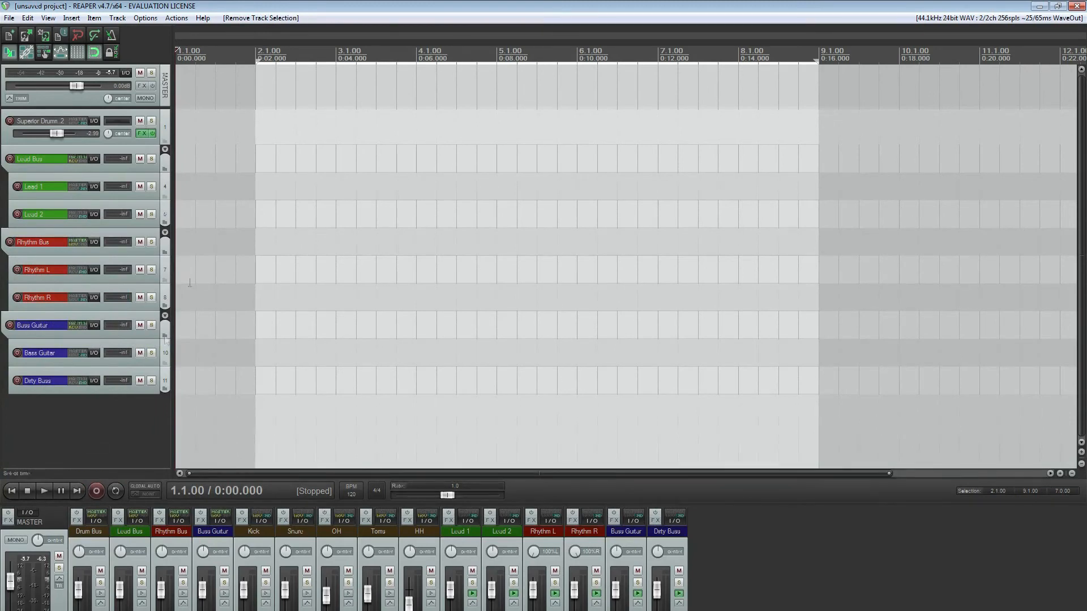
click(166, 363)
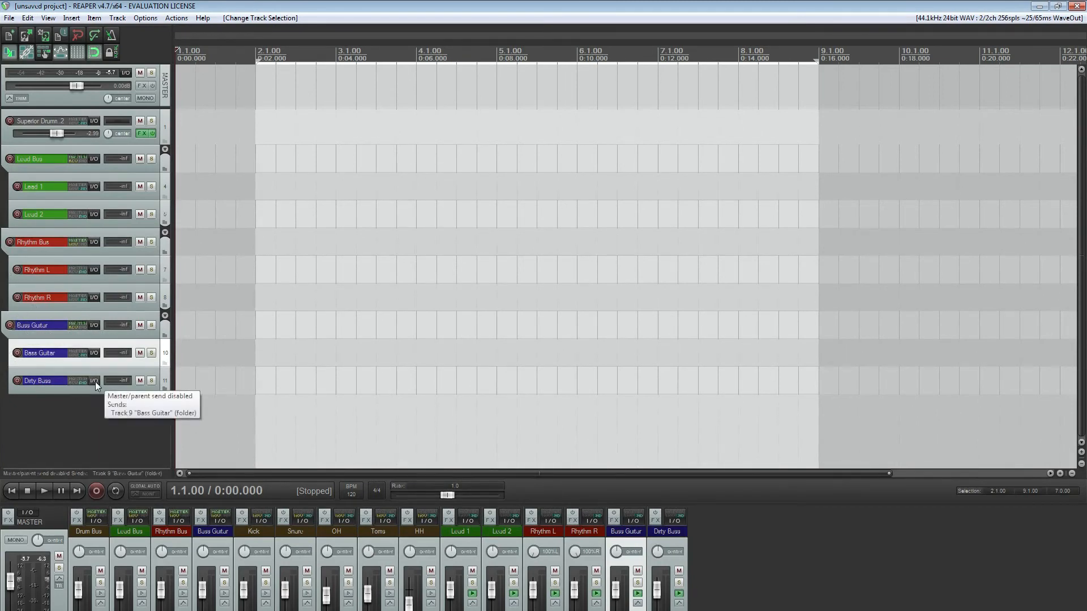
click(82, 439)
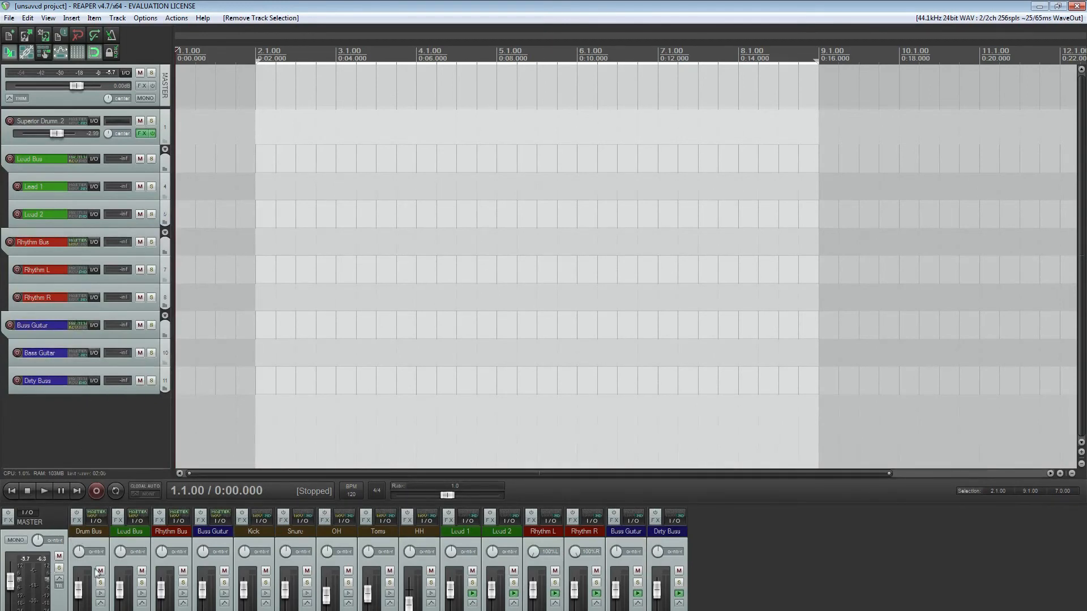
Clear the loop/time selection in the timeline and place the edit cursor at 2.1.00
click(63, 610)
click(793, 560)
click(256, 243)
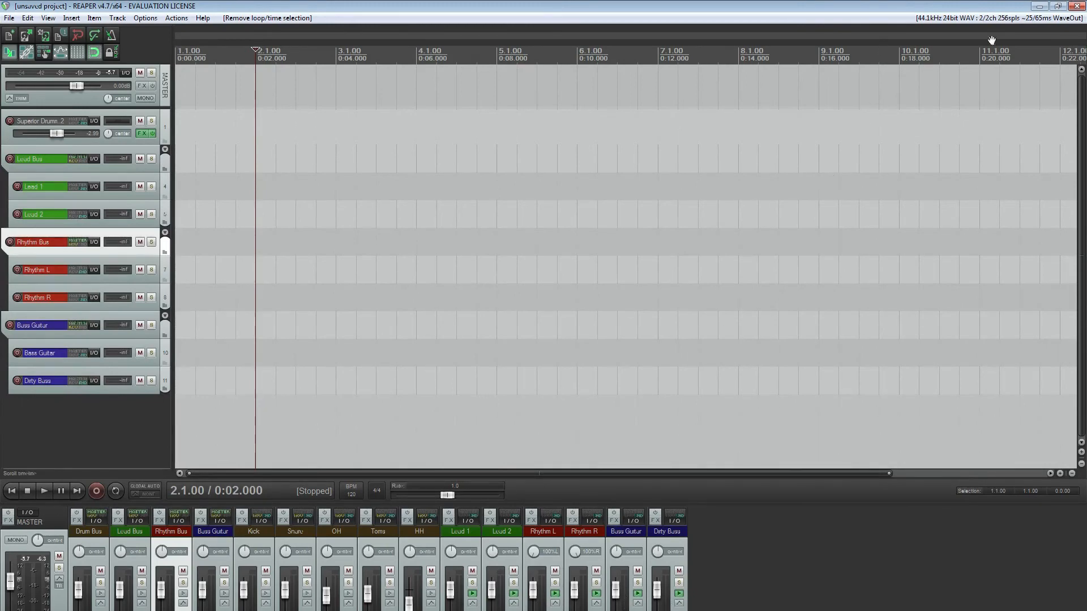
Review the audio device preferences, including the available audio systems and input devices, and leave them
click(972, 17)
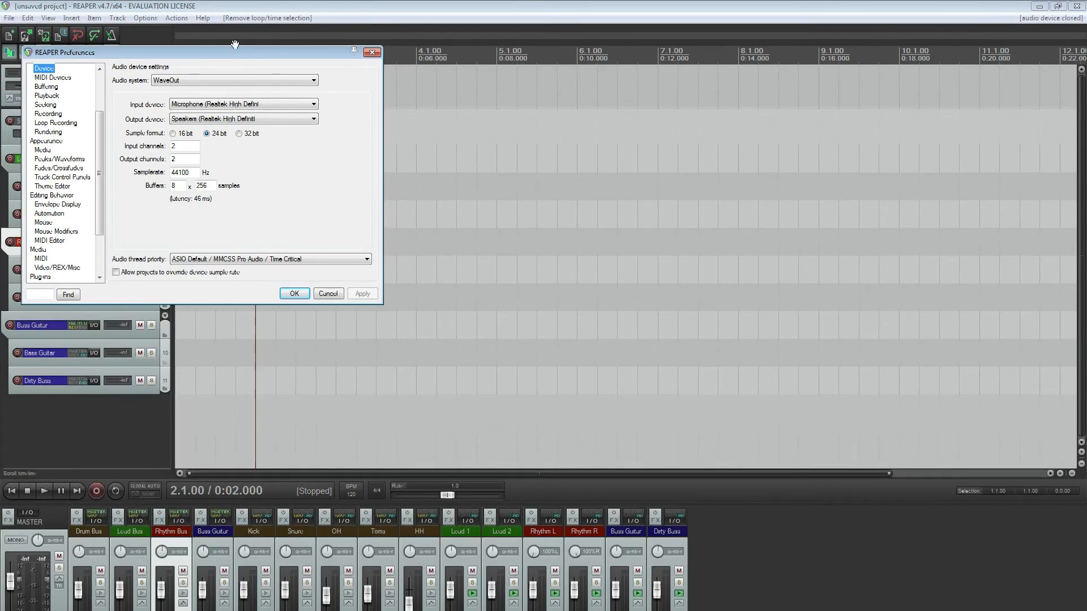
drag(233, 50, 272, 76)
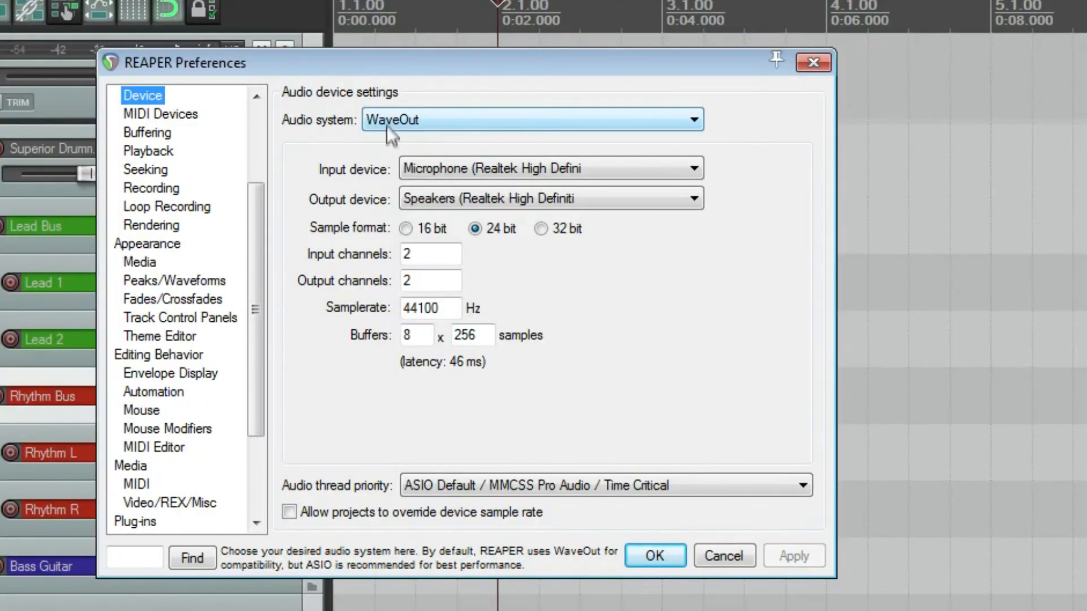
click(202, 109)
click(202, 109)
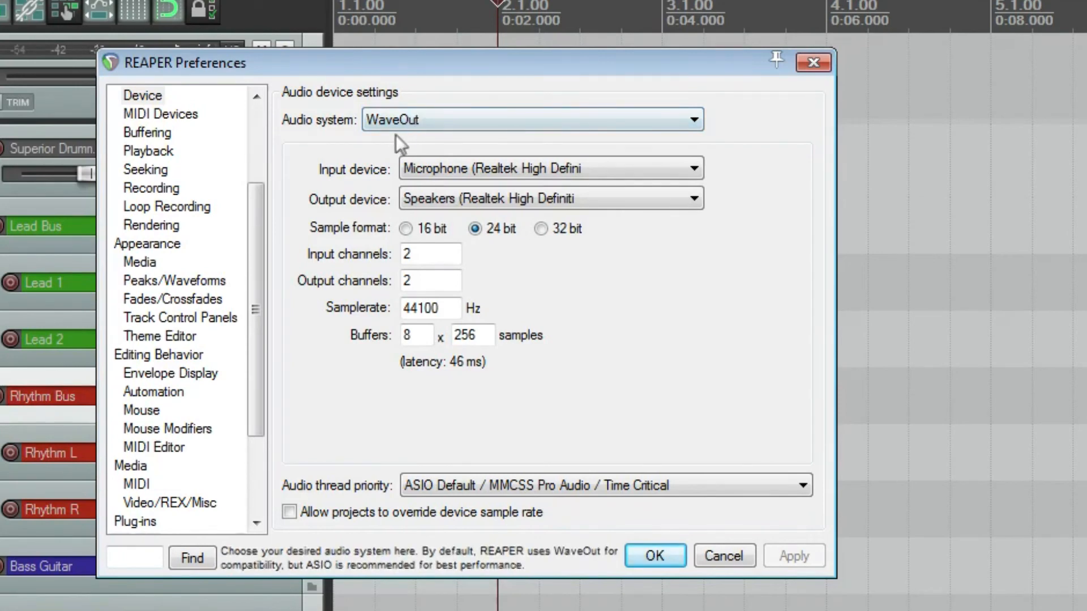
click(477, 173)
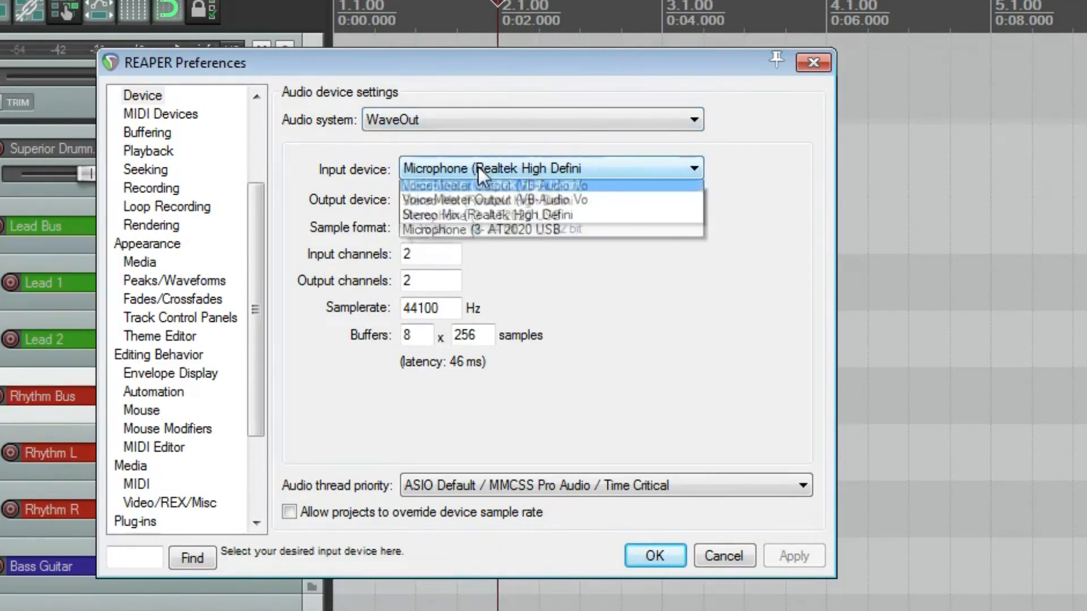
click(477, 167)
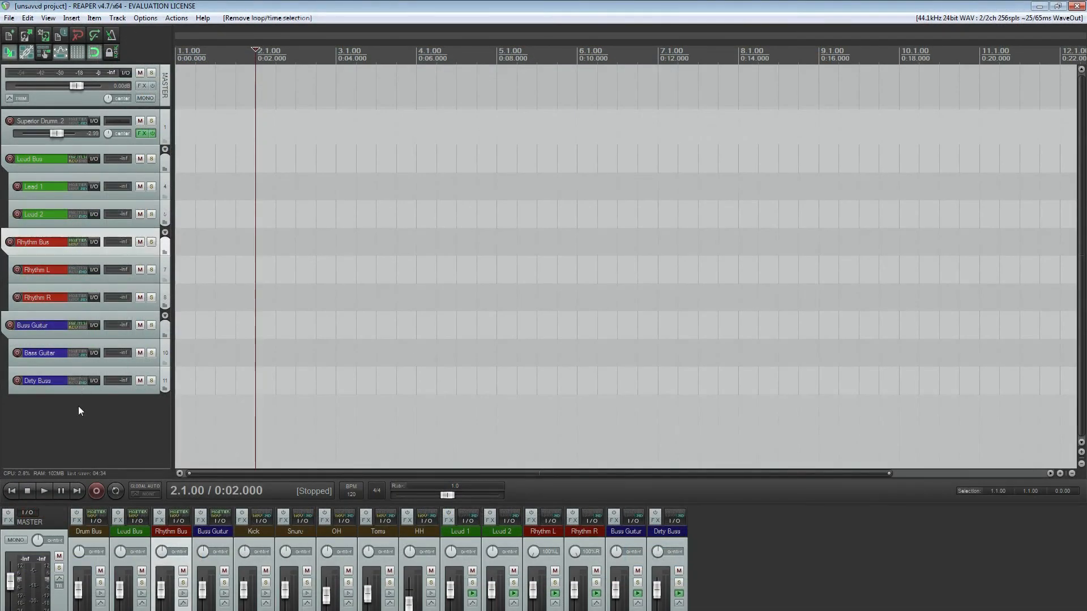
click(79, 407)
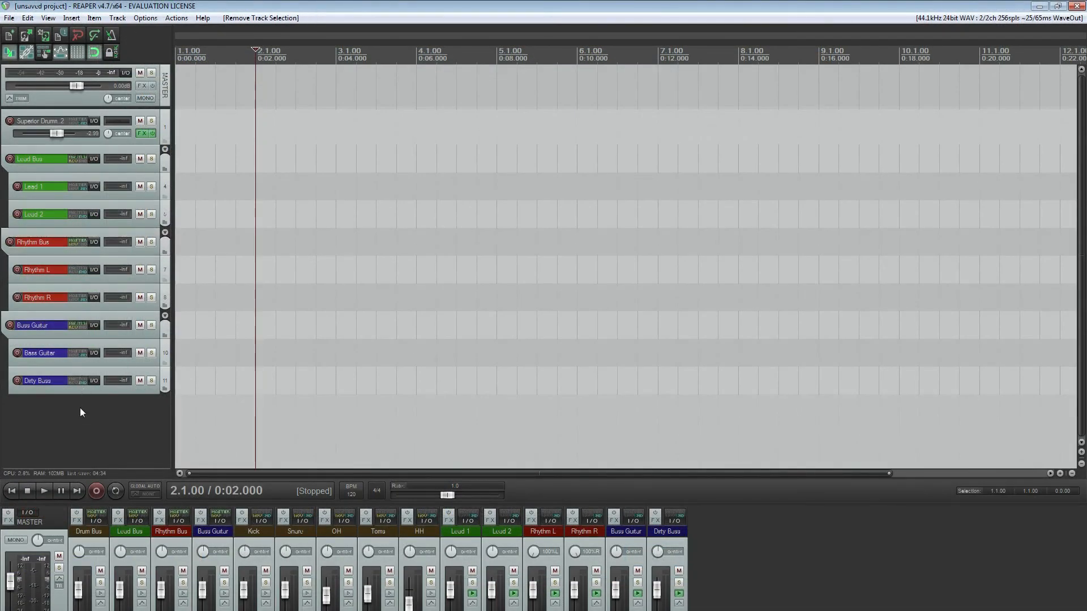